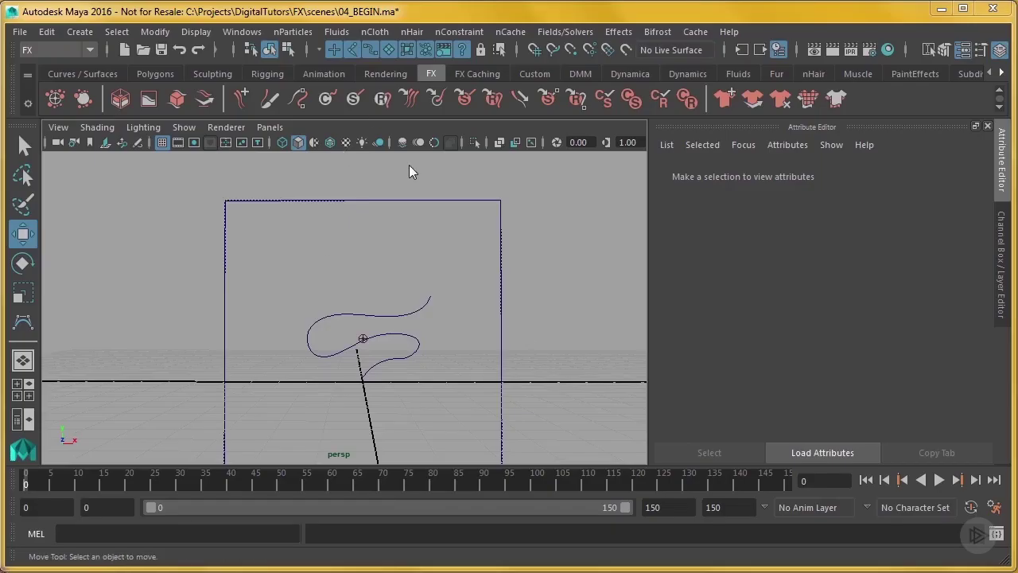
Orbit the view around the fluid container to inspect it from several angles.
{"action": "left_click_drag", "start_coordinate": [515, 338], "coordinate": [470, 347], "text": "alt"}
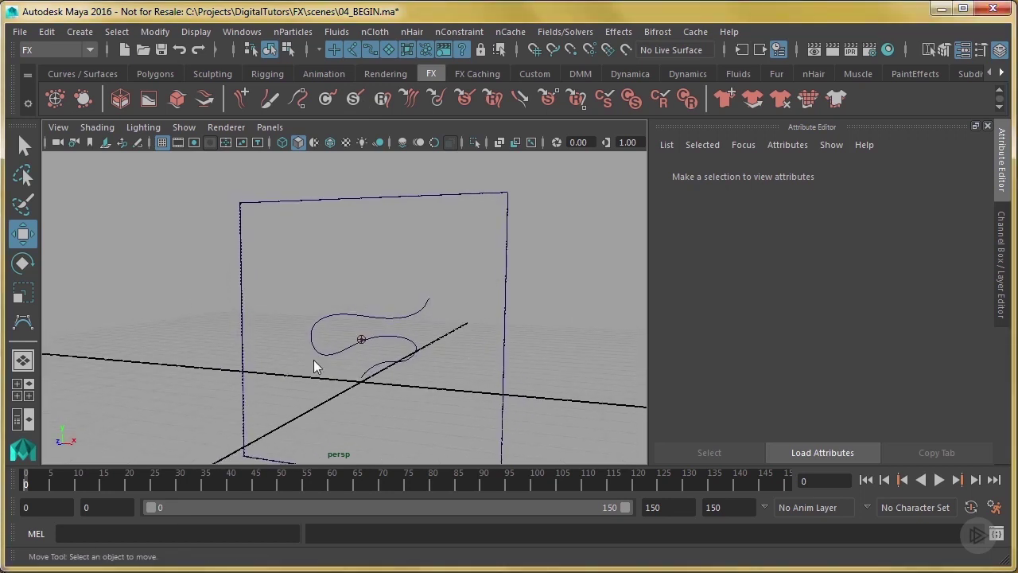
{"action": "left_click_drag", "start_coordinate": [450, 313], "coordinate": [409, 294], "text": "alt"}
{"action": "left_click_drag", "start_coordinate": [424, 218], "coordinate": [547, 243], "text": "alt"}
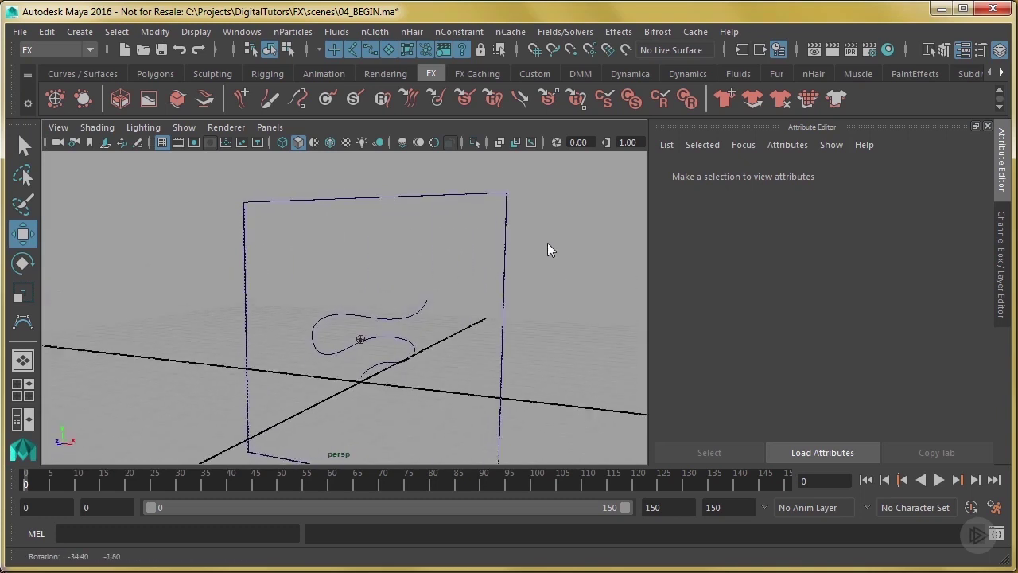
{"action": "left_click_drag", "start_coordinate": [480, 253], "coordinate": [573, 266], "text": "alt"}
{"action": "left_click", "coordinate": [507, 250]}
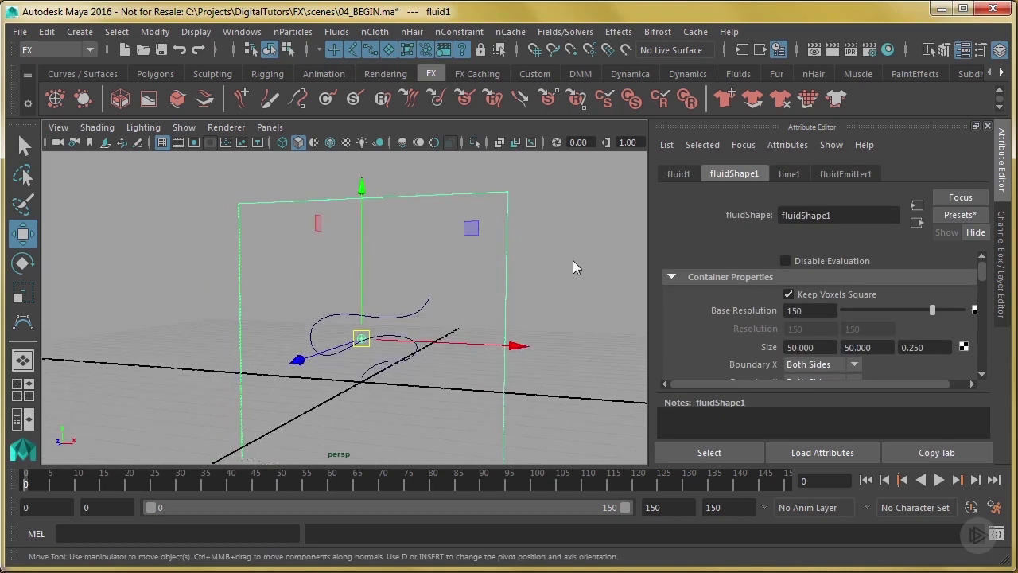
{"action": "left_click", "coordinate": [572, 265]}
{"action": "left_click_drag", "start_coordinate": [352, 339], "coordinate": [377, 331], "text": "alt"}
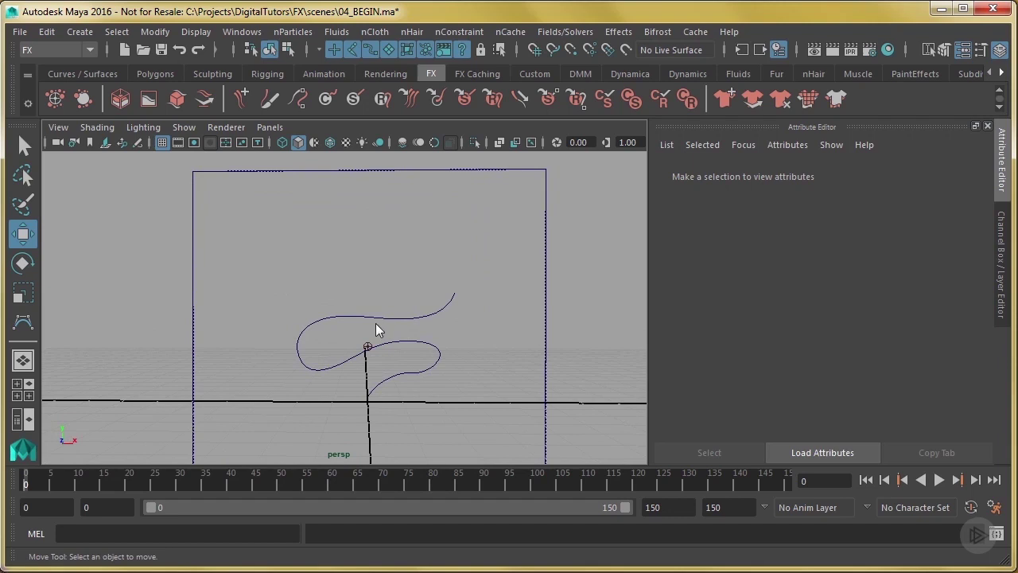
In the Outliner, expand fluid1 and select fluidEmitter1 together with curve1.
{"action": "left_click", "coordinate": [240, 31]}
{"action": "left_click", "coordinate": [288, 170]}
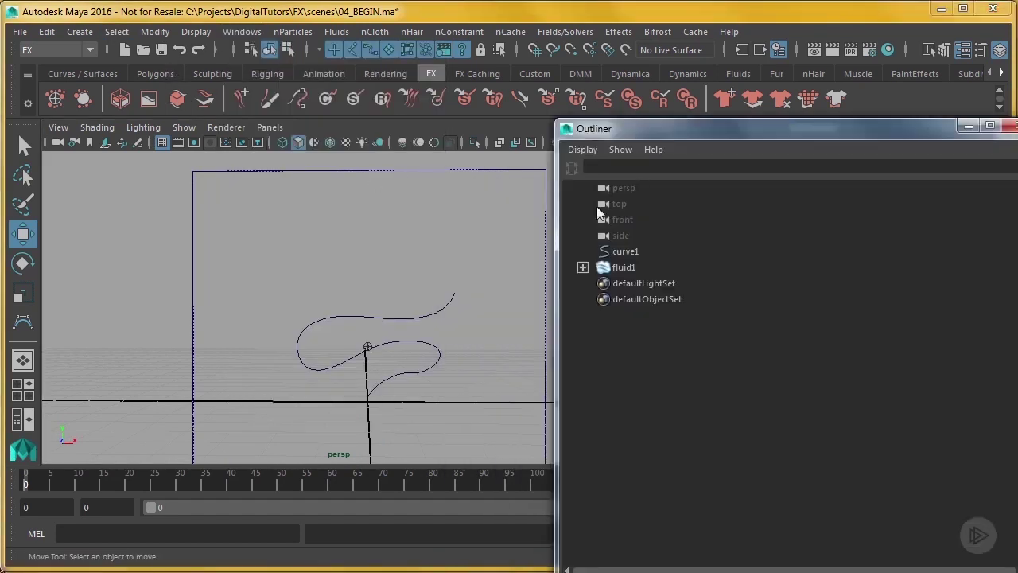
{"action": "left_click", "coordinate": [583, 267]}
{"action": "left_click", "coordinate": [656, 284]}
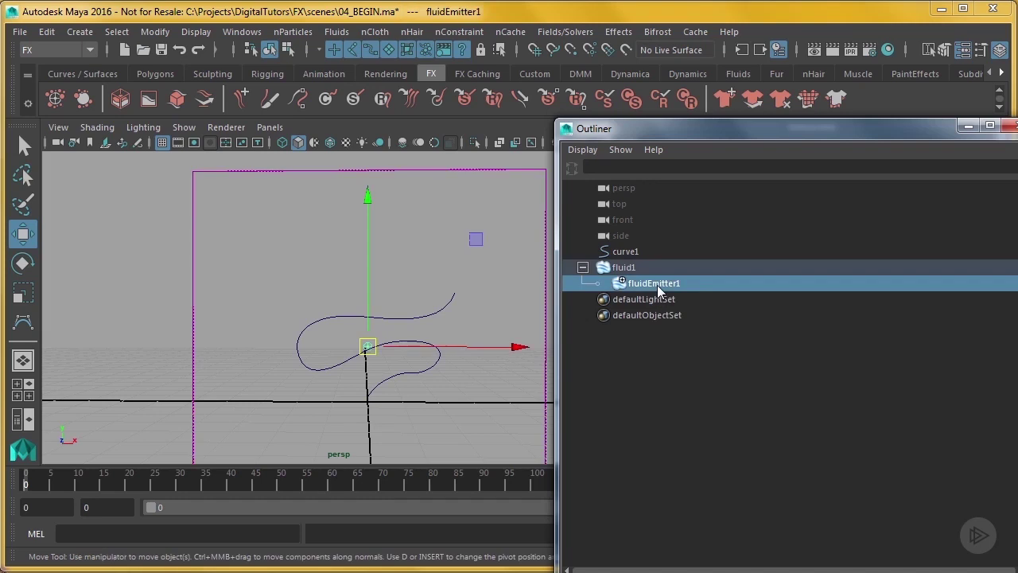
{"action": "left_click", "coordinate": [642, 254], "text": "ctrl"}
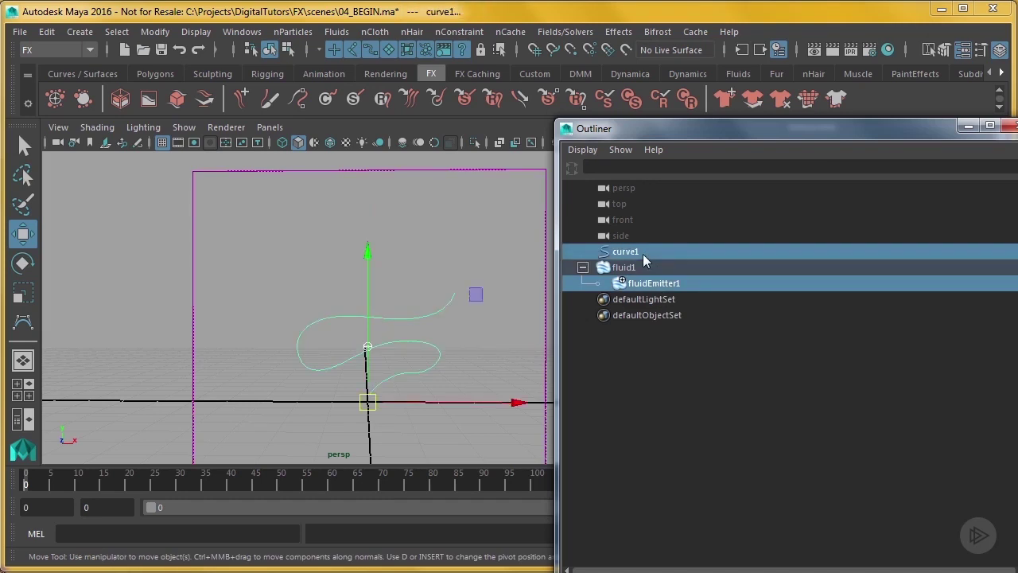
Switch to the Animation menu set and bring up Constrain > Motion Paths.
{"action": "left_click", "coordinate": [79, 50]}
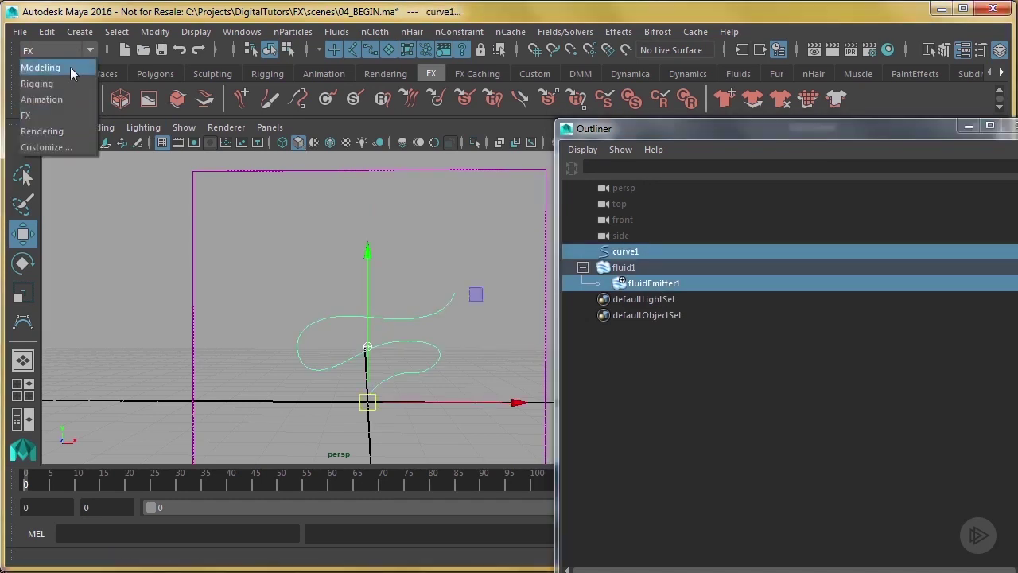
{"action": "left_click", "coordinate": [41, 99]}
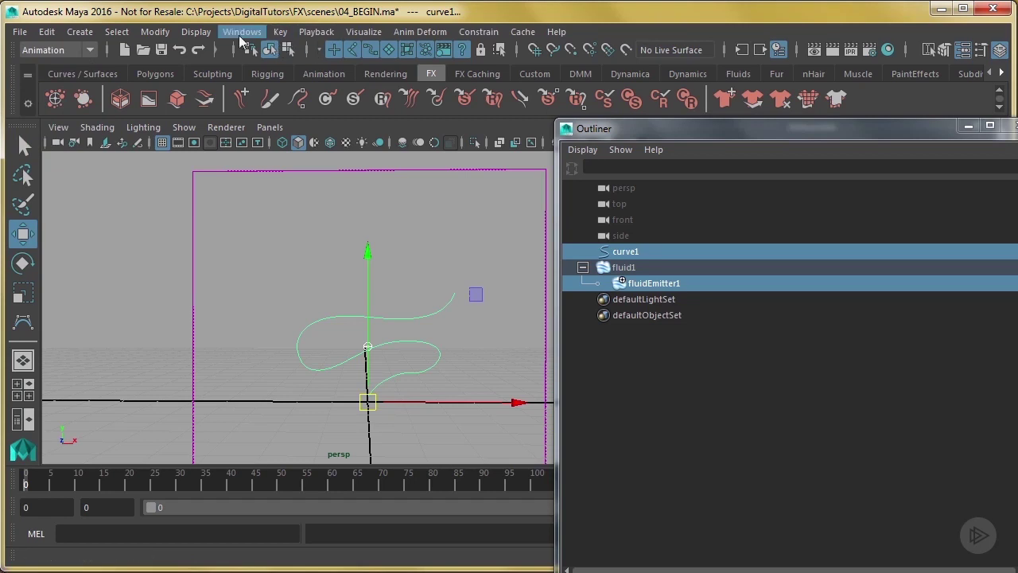
{"action": "left_click", "coordinate": [485, 33]}
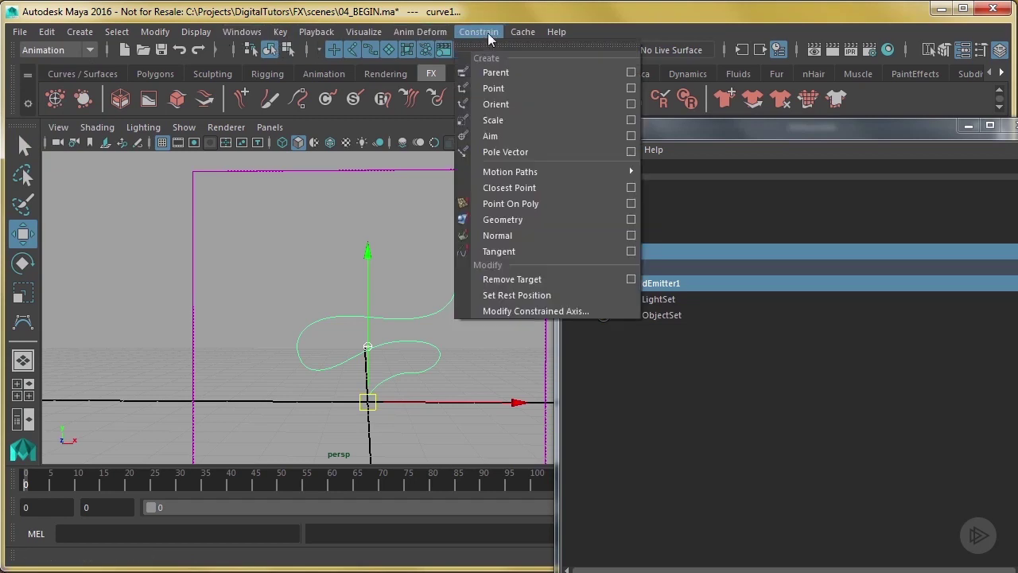
{"action": "mouse_move", "coordinate": [535, 174]}
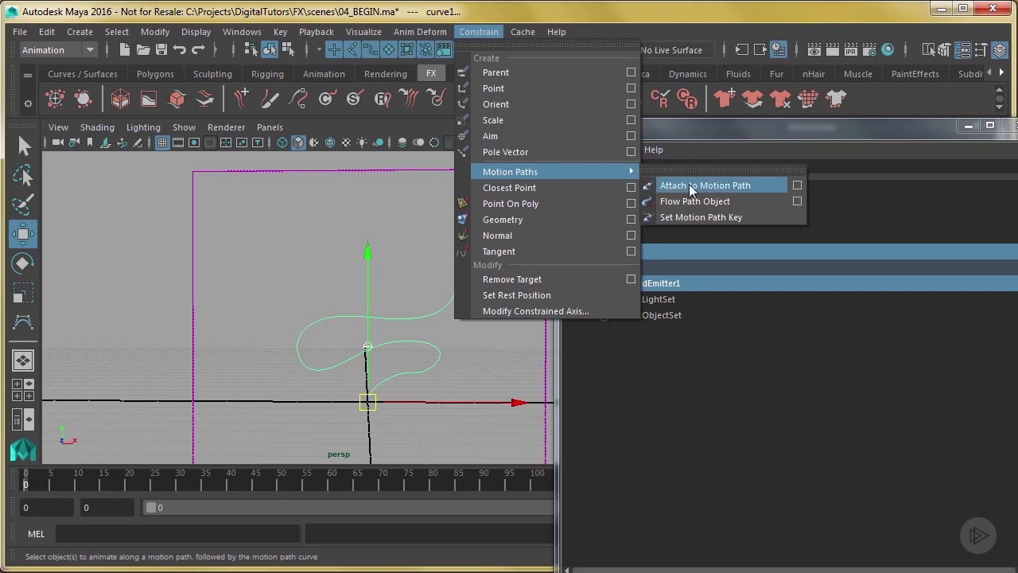
Attach fluidEmitter1 to curve1 over the Time Slider range with Follow on.
{"action": "left_click", "coordinate": [799, 186]}
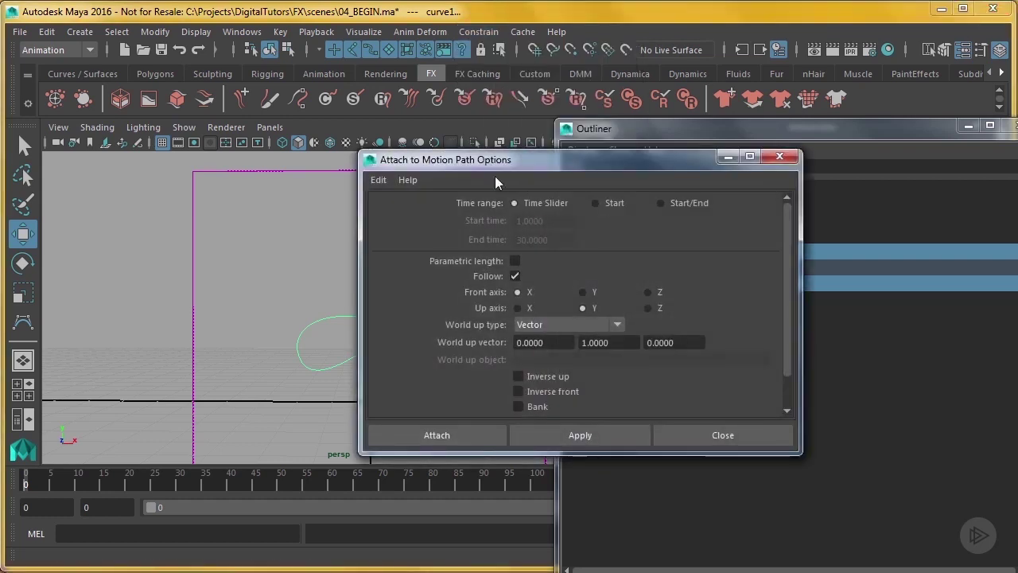
{"action": "left_click_drag", "start_coordinate": [536, 169], "coordinate": [341, 96]}
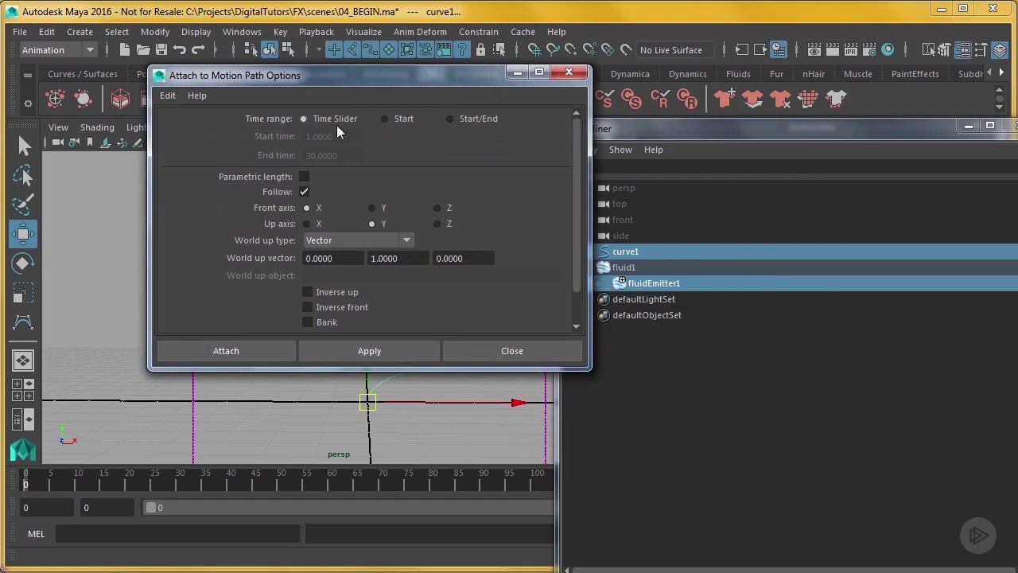
{"action": "left_click", "coordinate": [1009, 126]}
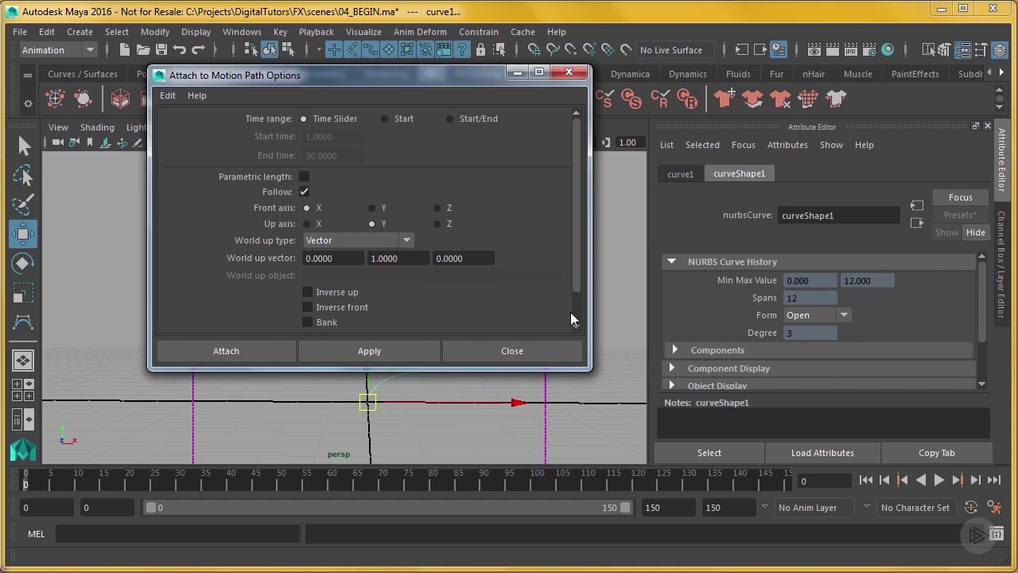
{"action": "scroll", "coordinate": [579, 287], "scroll_direction": "down", "scroll_amount": 2}
{"action": "scroll", "coordinate": [580, 294], "scroll_direction": "up", "scroll_amount": 2}
{"action": "left_click", "coordinate": [226, 351]}
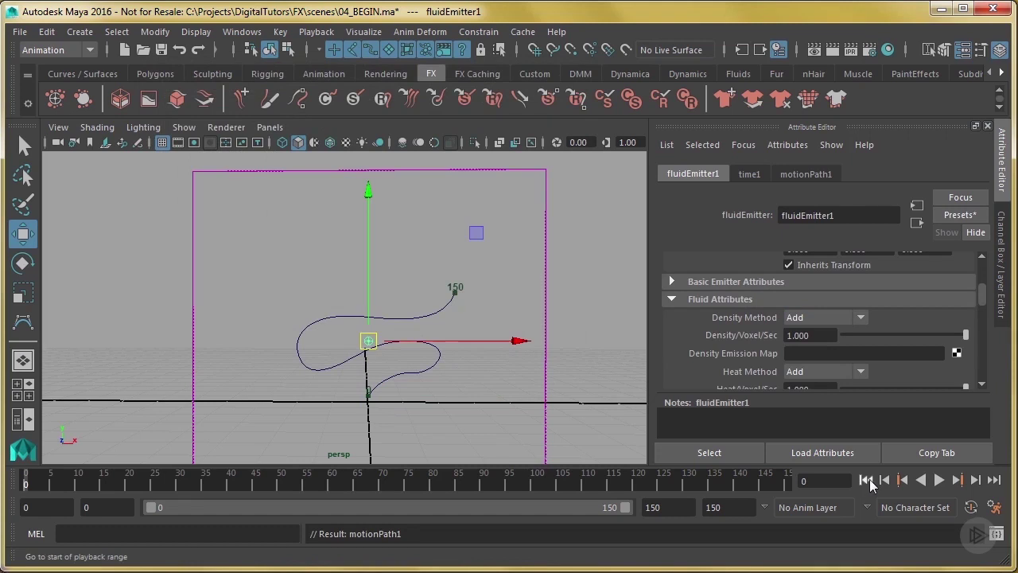
Preview playback, then set the fluid1 container's Translate Y to 0 in the Channel Box.
{"action": "left_click", "coordinate": [939, 481]}
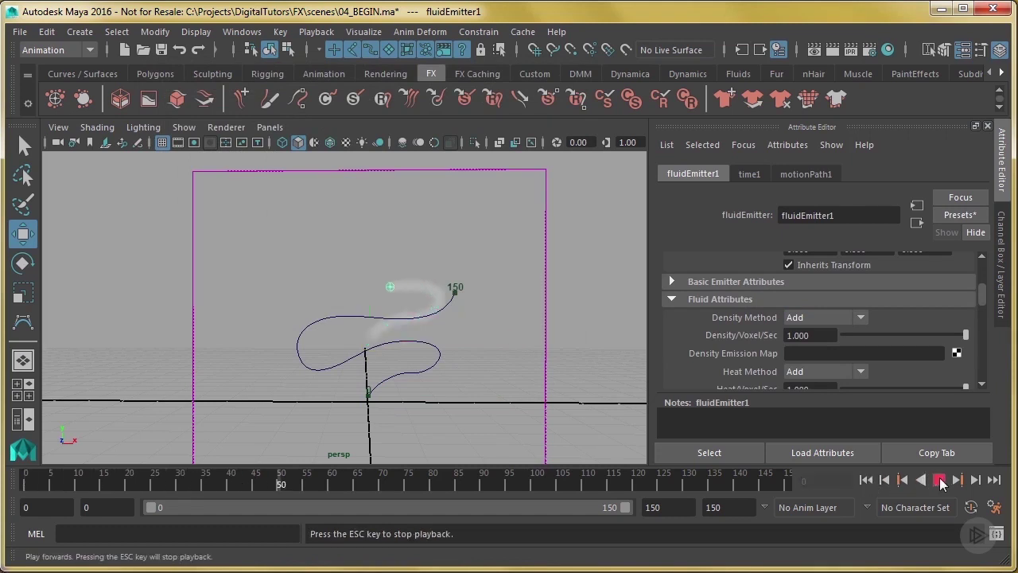
{"action": "key", "text": "Escape"}
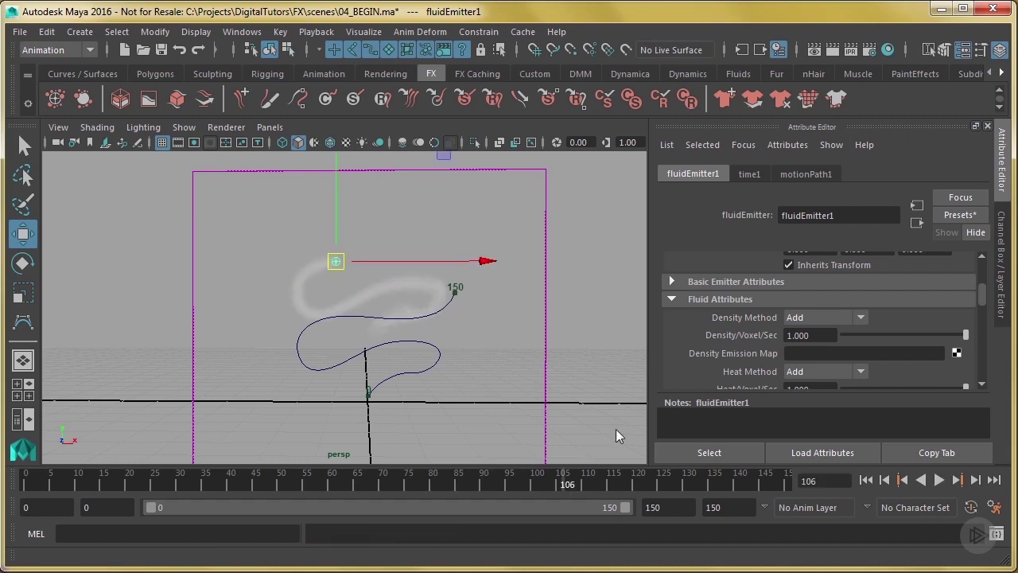
{"action": "left_click", "coordinate": [865, 480]}
{"action": "left_click", "coordinate": [544, 189]}
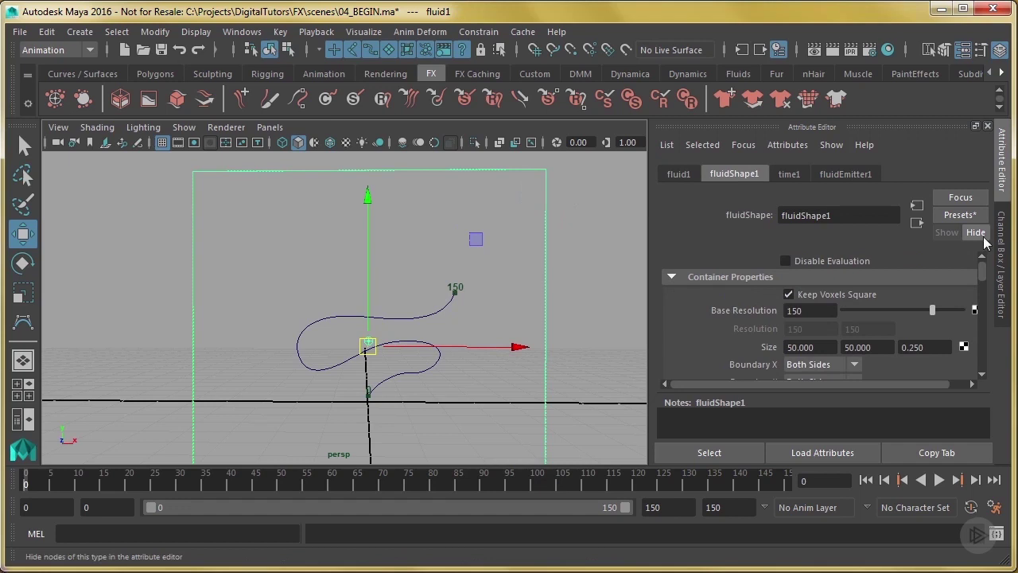
{"action": "left_click", "coordinate": [1002, 238]}
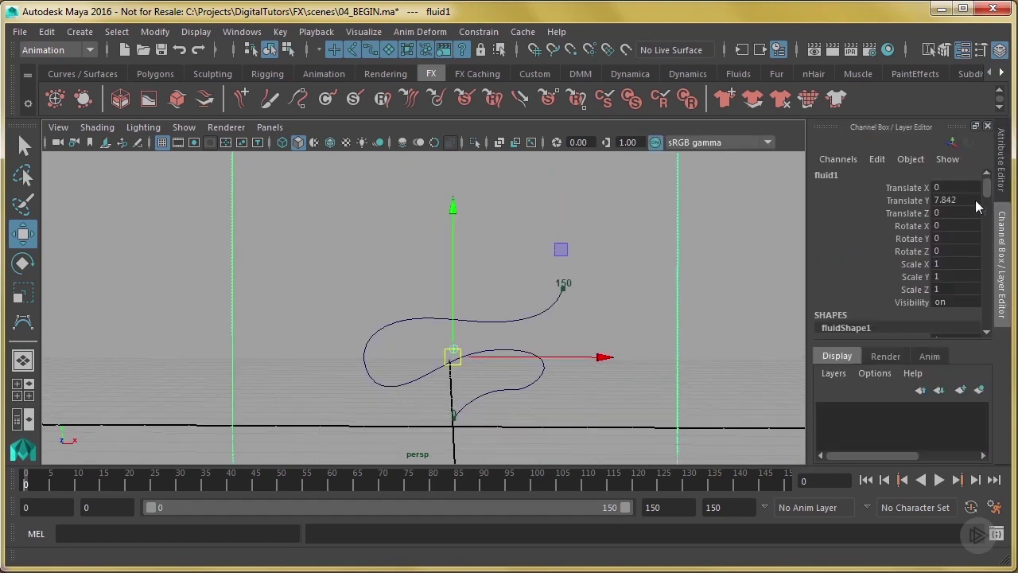
{"action": "type", "text": "0"}
{"action": "key", "text": "Return"}
{"action": "scroll", "coordinate": [657, 325], "scroll_direction": "down", "scroll_amount": 3}
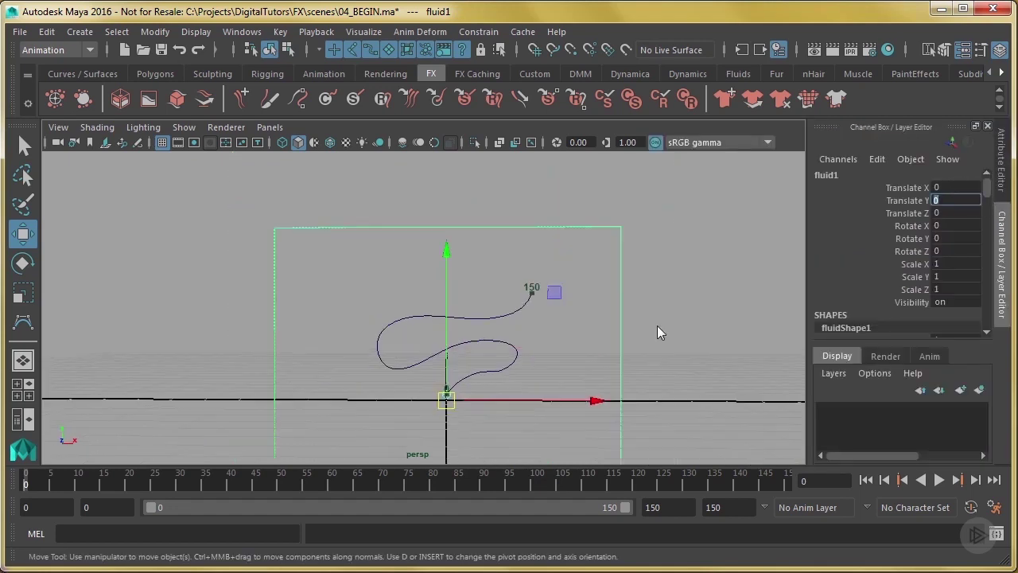
Replay from the start to check the smoke trail along curve1, stopping at frame 71.
{"action": "left_click", "coordinate": [938, 479]}
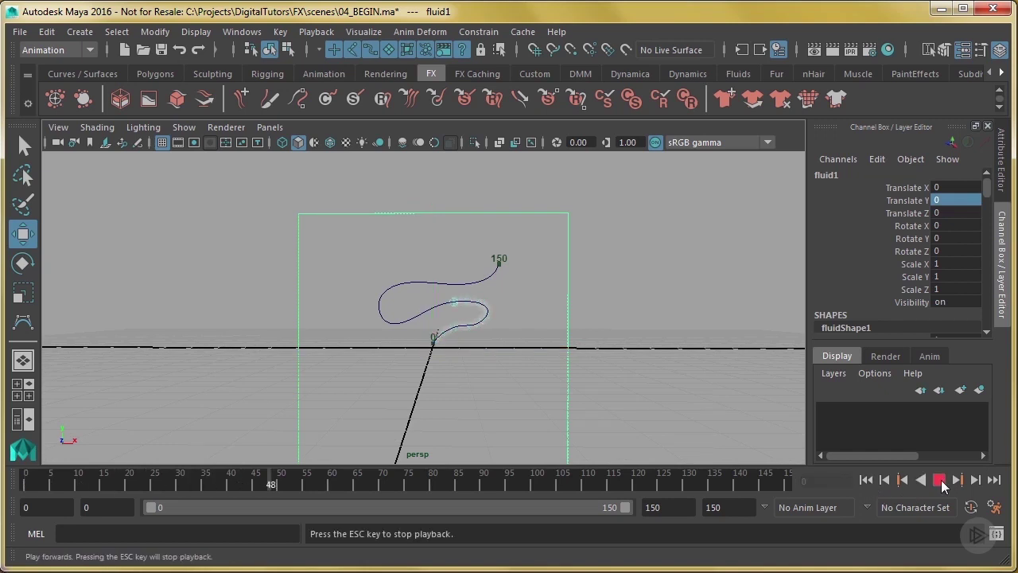
{"action": "left_click", "coordinate": [939, 480]}
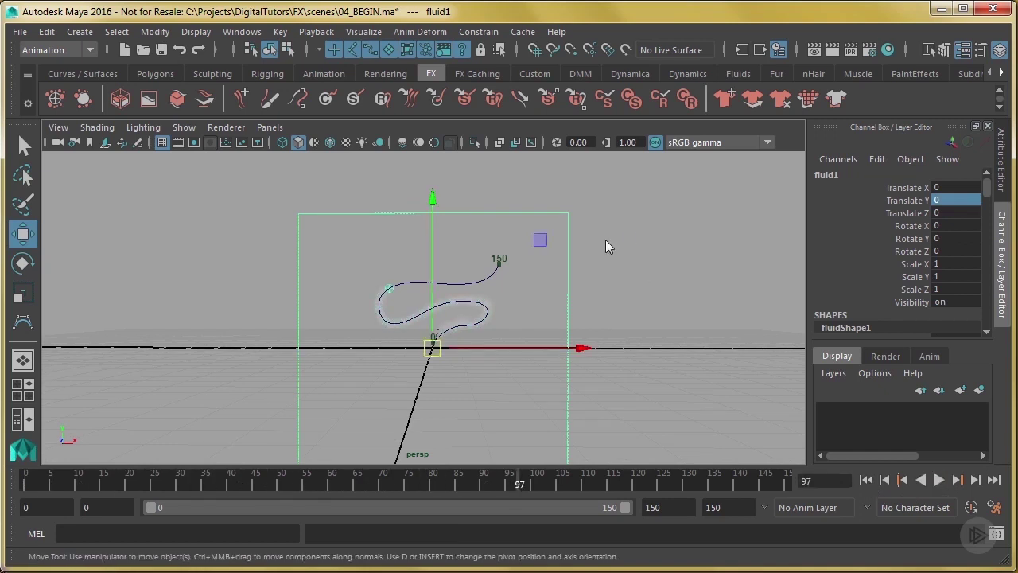
{"action": "left_click", "coordinate": [866, 480]}
{"action": "left_click", "coordinate": [939, 480]}
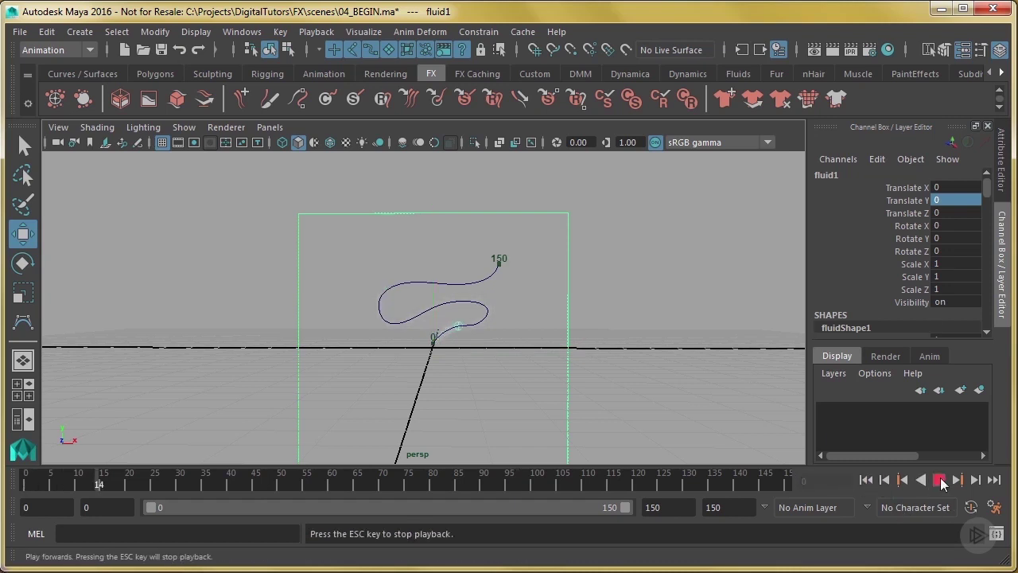
{"action": "left_click", "coordinate": [939, 481]}
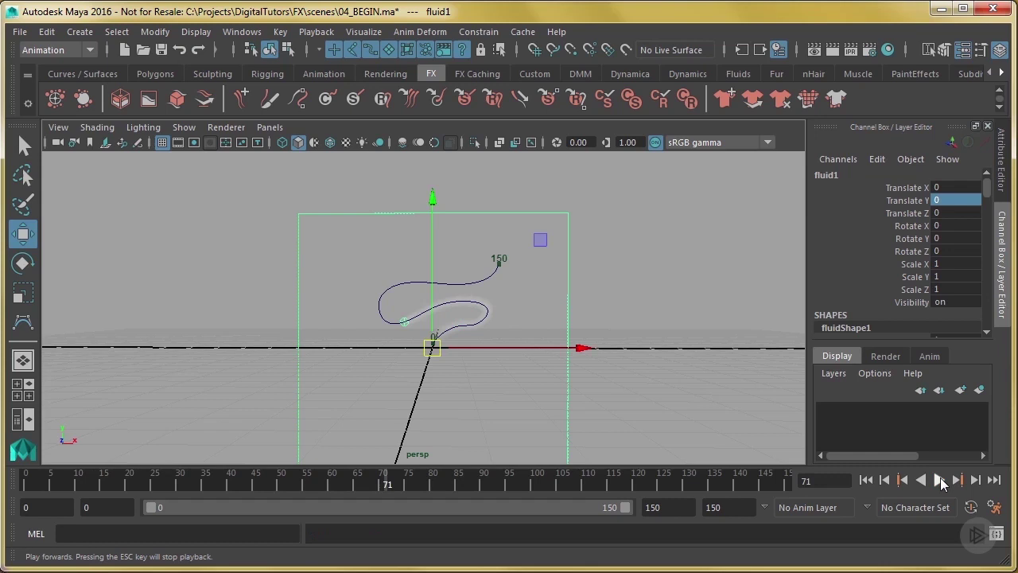
Give the viewport a black background and hide the ground grid.
{"action": "key", "text": "alt+b"}
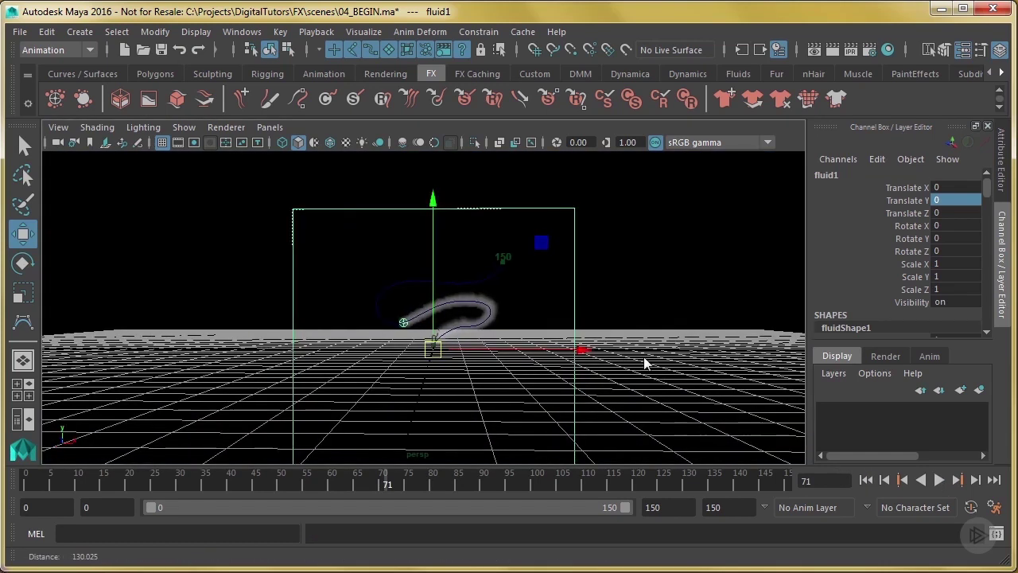
{"action": "left_click", "coordinate": [184, 127]}
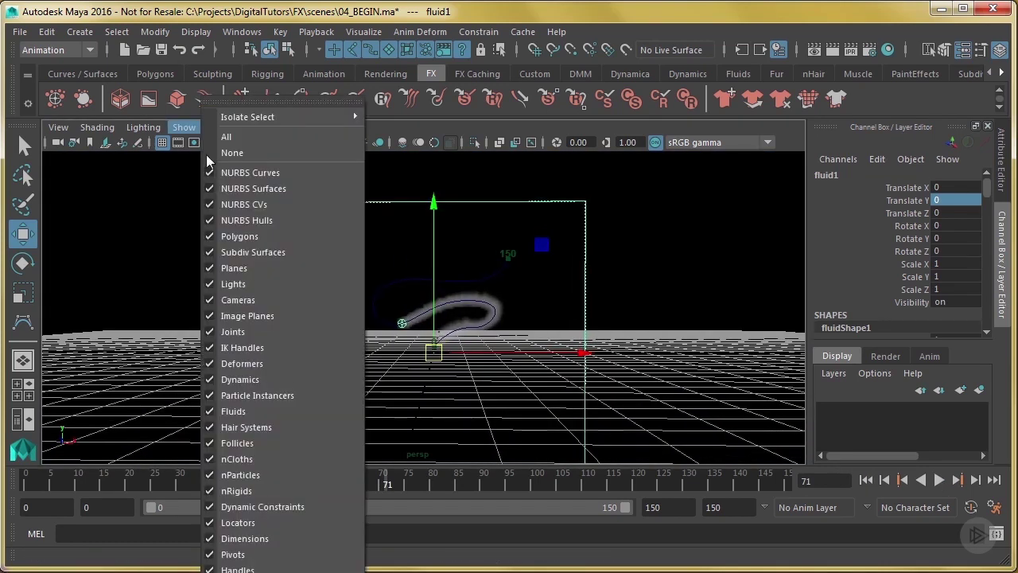
{"action": "left_click", "coordinate": [239, 571]}
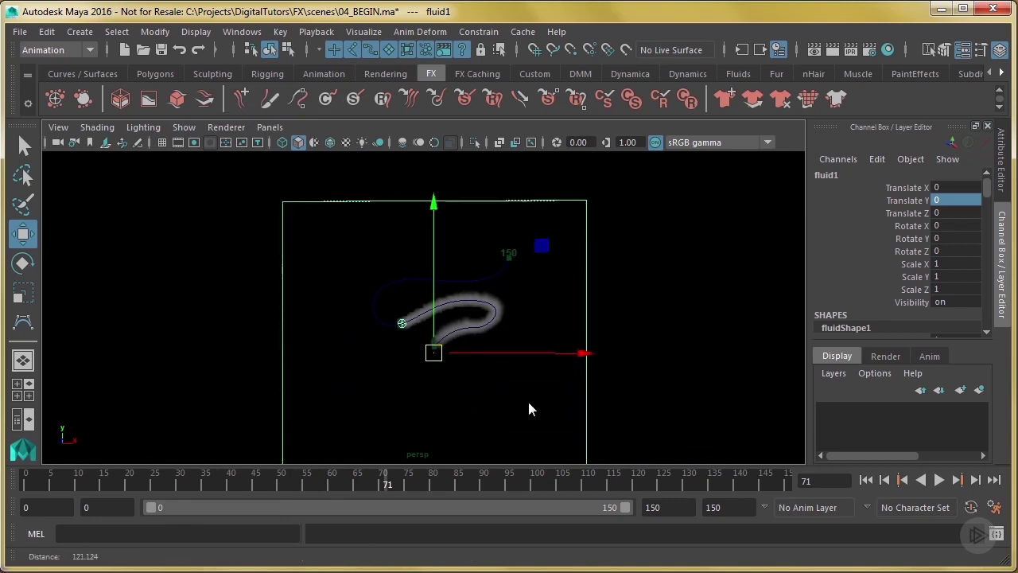
{"action": "left_click", "coordinate": [707, 356]}
Play the simulation to frame 95, dolly closer, and marquee-select the fluid1 container.
{"action": "left_click", "coordinate": [865, 479]}
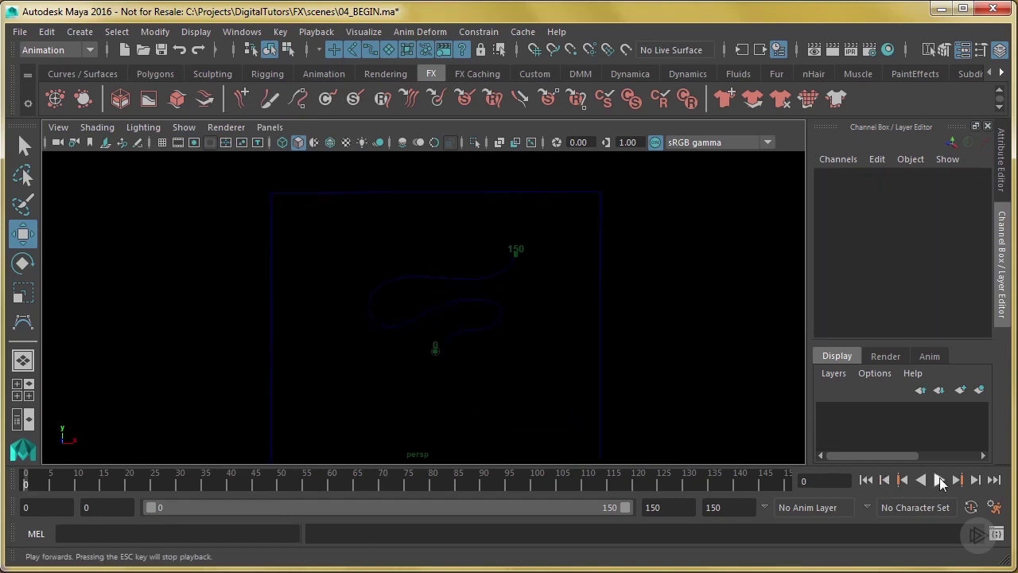
{"action": "left_click", "coordinate": [939, 479]}
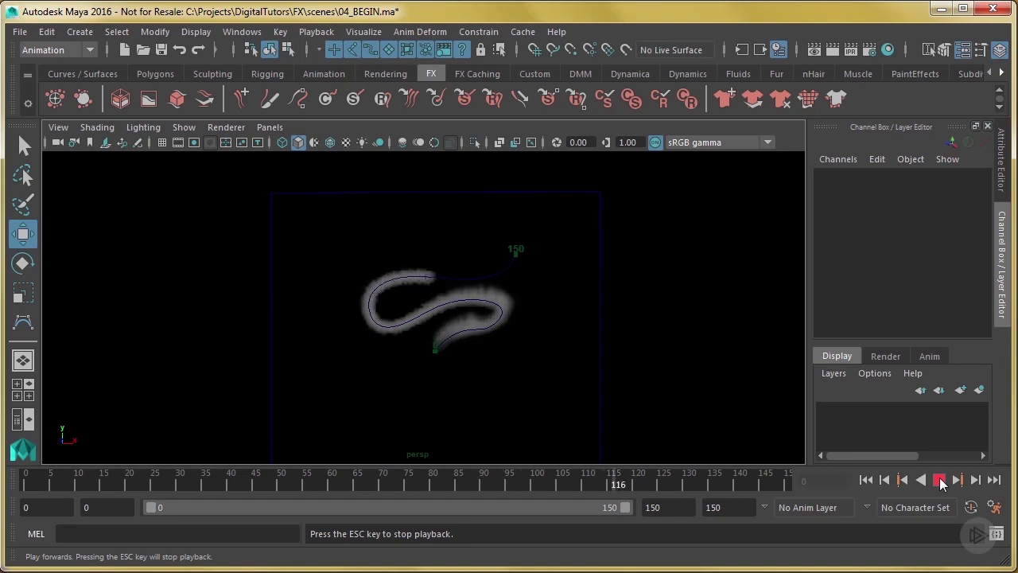
{"action": "left_click", "coordinate": [940, 481]}
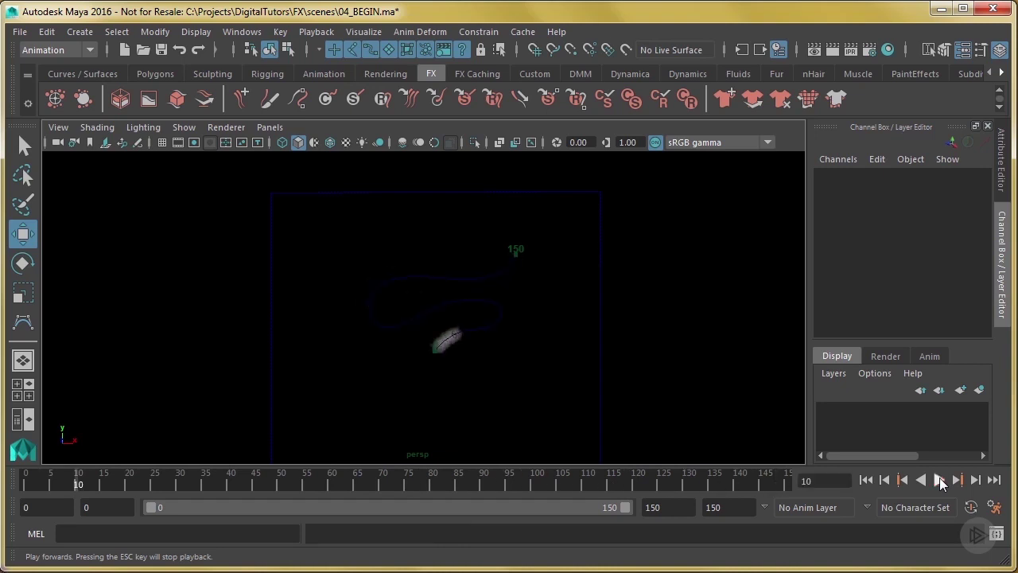
{"action": "left_click", "coordinate": [940, 481]}
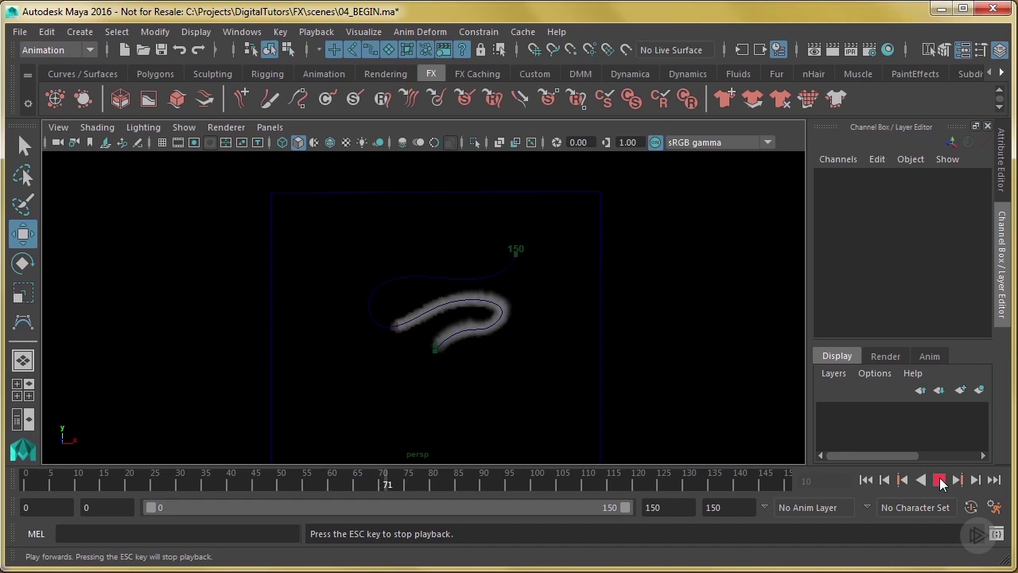
{"action": "left_click", "coordinate": [940, 481]}
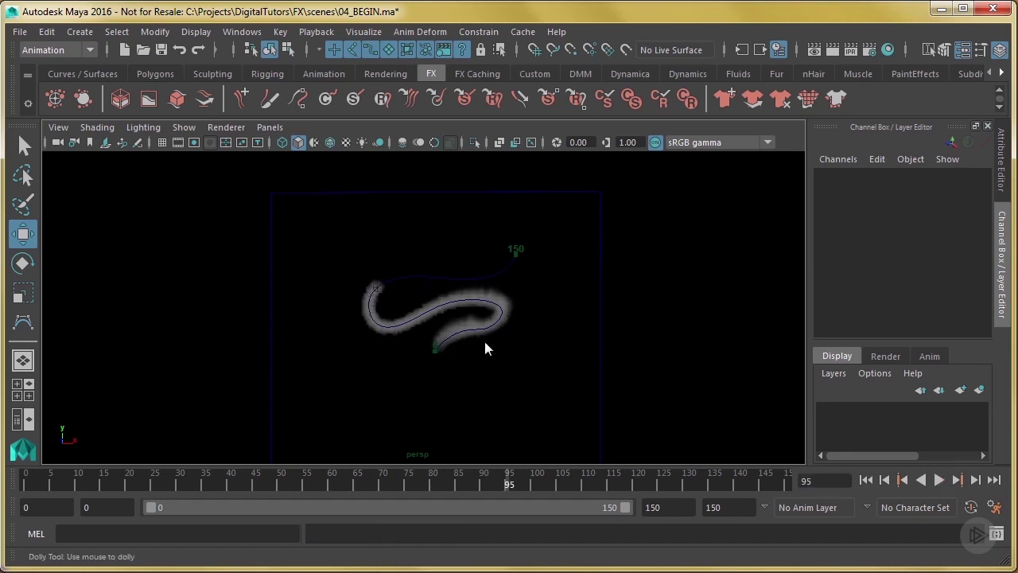
{"action": "right_click_drag", "start_coordinate": [485, 348], "coordinate": [591, 348], "text": "alt"}
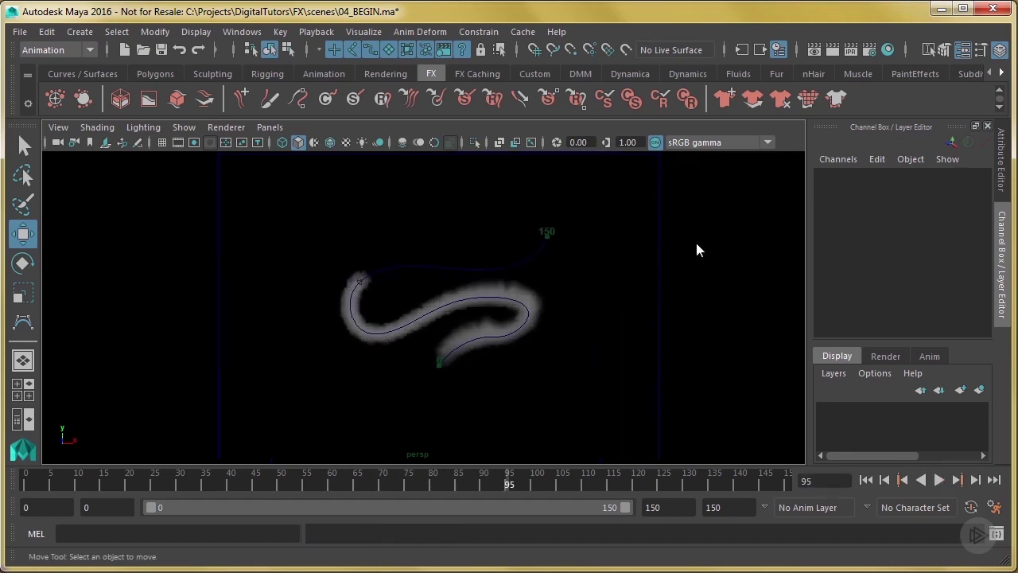
{"action": "left_click_drag", "start_coordinate": [695, 238], "coordinate": [651, 251]}
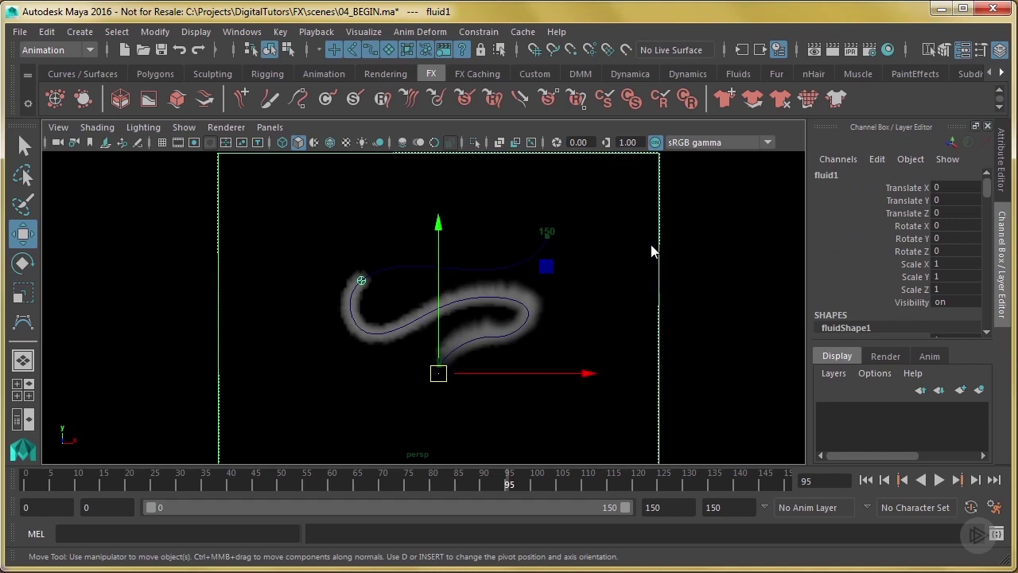
Open fluidShape1 in the Attribute Editor and enable Forward Advection.
{"action": "key", "text": "ctrl+a"}
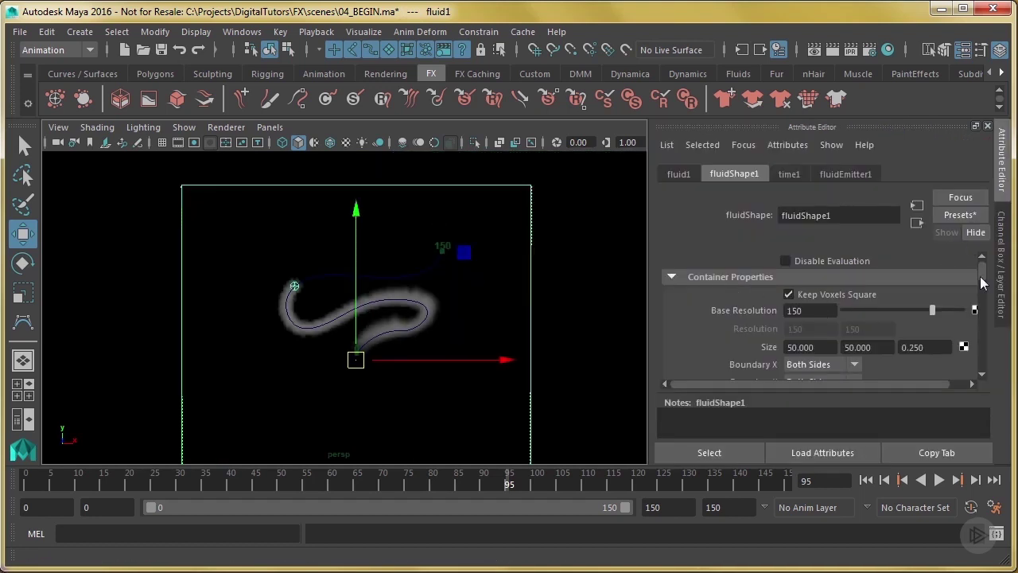
{"action": "left_click_drag", "start_coordinate": [984, 274], "coordinate": [985, 306]}
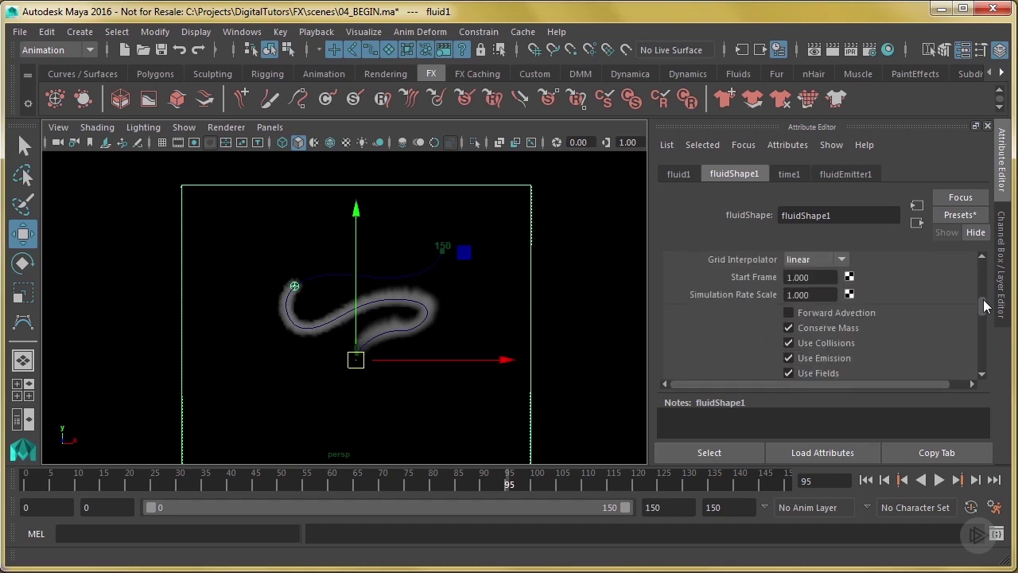
{"action": "left_click", "coordinate": [828, 313]}
{"action": "left_click_drag", "start_coordinate": [984, 308], "coordinate": [982, 307]}
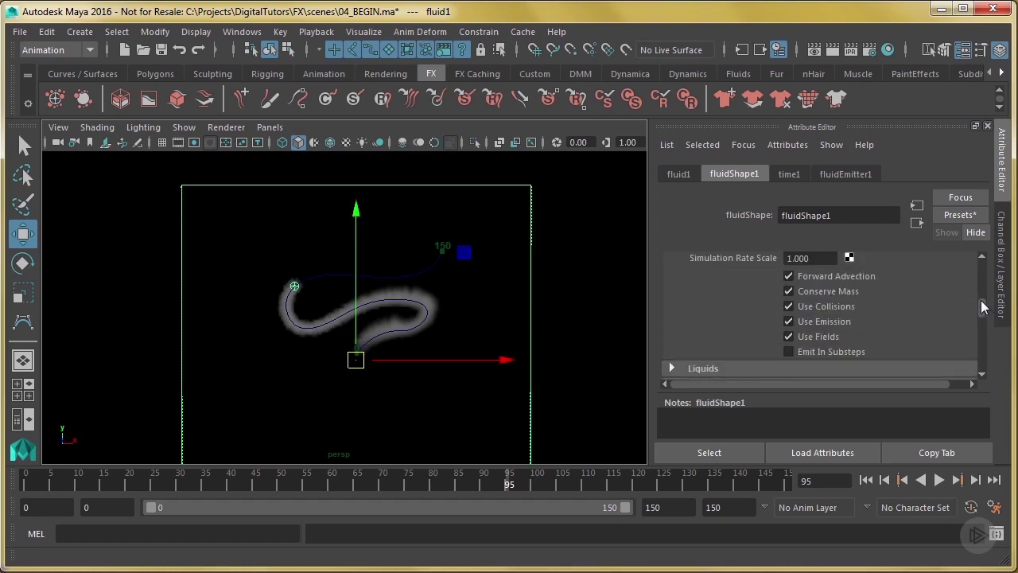
{"action": "scroll", "coordinate": [979, 297], "scroll_direction": "up", "scroll_amount": 6}
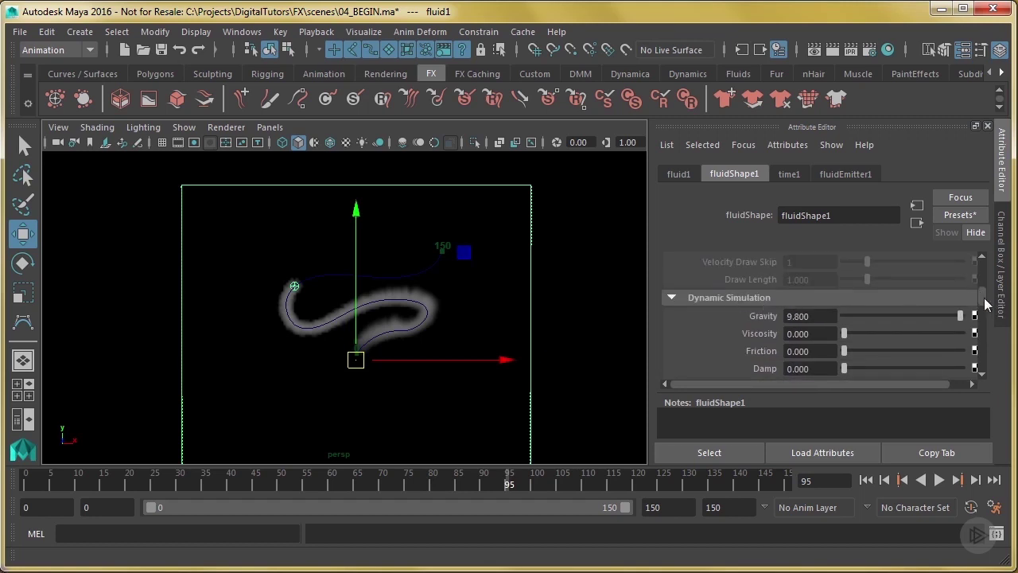
{"action": "scroll", "coordinate": [984, 305], "scroll_direction": "down", "scroll_amount": 3}
{"action": "scroll", "coordinate": [984, 307], "scroll_direction": "down", "scroll_amount": 1}
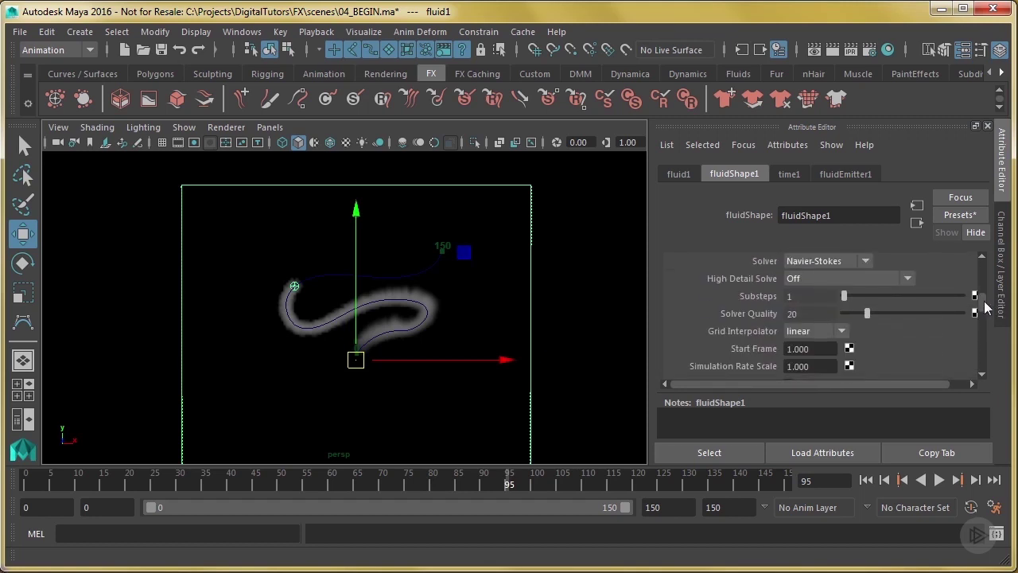
Set High Detail Solve to All Grids.
{"action": "left_click", "coordinate": [811, 280]}
{"action": "left_click", "coordinate": [837, 340]}
{"action": "scroll", "coordinate": [983, 310], "scroll_direction": "down", "scroll_amount": 5}
{"action": "scroll", "coordinate": [982, 310], "scroll_direction": "up", "scroll_amount": 6}
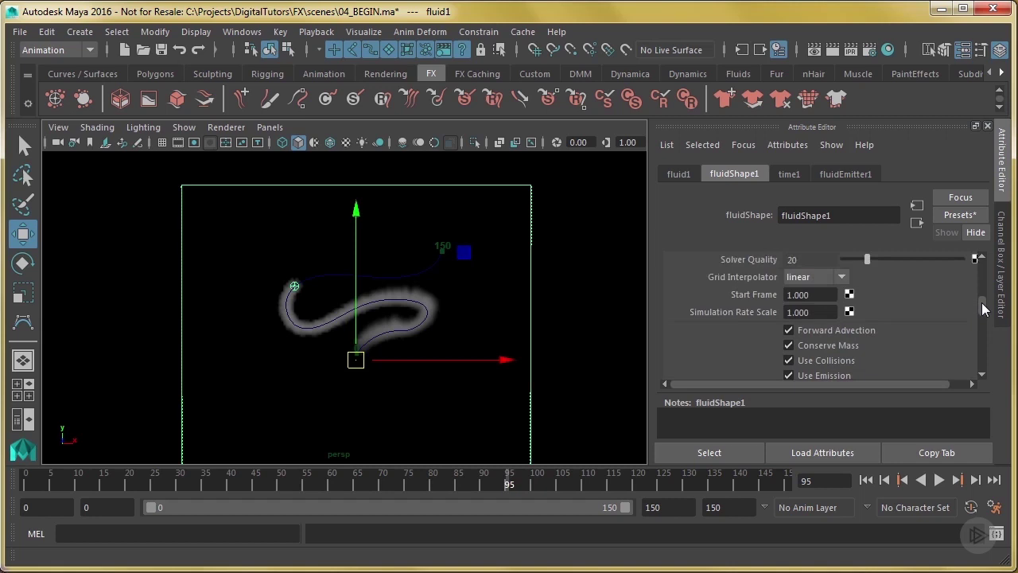
Set the fluid's Density Scale to 1.
{"action": "left_click_drag", "start_coordinate": [983, 295], "coordinate": [983, 314]}
{"action": "scroll", "coordinate": [983, 314], "scroll_direction": "down", "scroll_amount": 3}
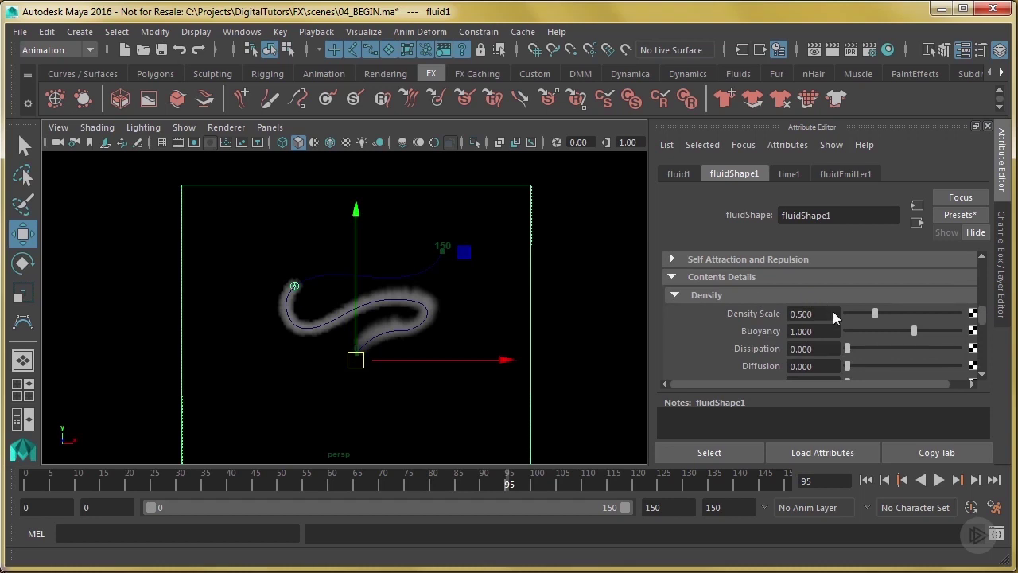
{"action": "left_click_drag", "start_coordinate": [873, 312], "coordinate": [899, 312]}
{"action": "left_click", "coordinate": [800, 313]}
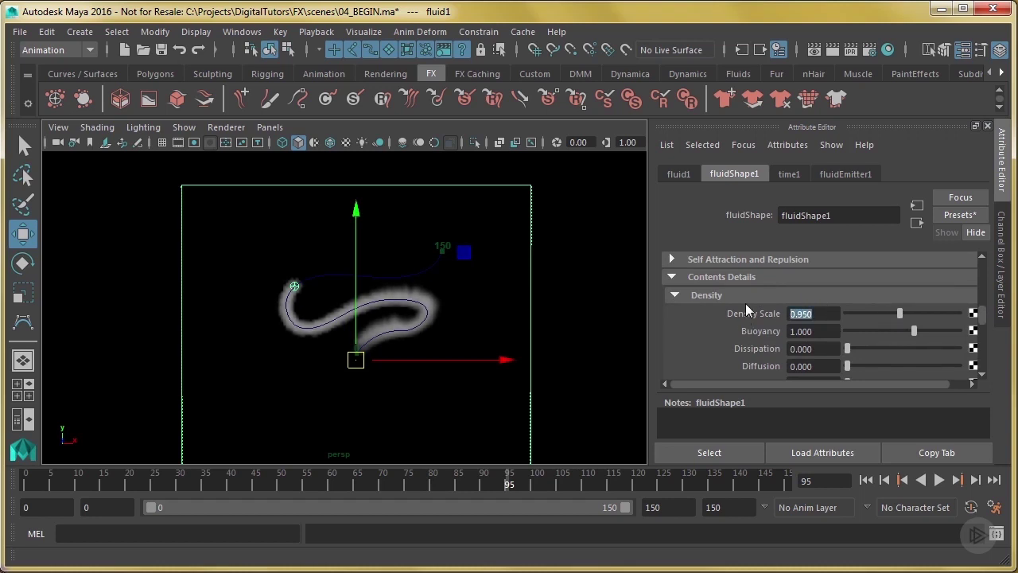
{"action": "type", "text": "1"}
{"action": "key", "text": "Return"}
Test Buoyancy 10, then set Buoyancy to -10 and replay so the smoke sinks.
{"action": "type", "text": "10"}
{"action": "key", "text": "Return"}
{"action": "left_click", "coordinate": [901, 481]}
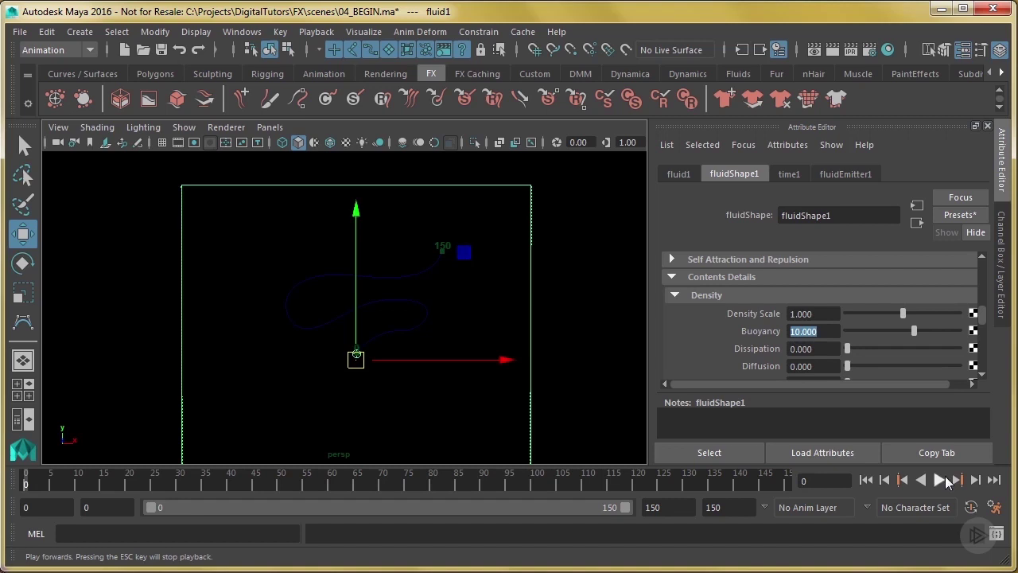
{"action": "left_click", "coordinate": [939, 480]}
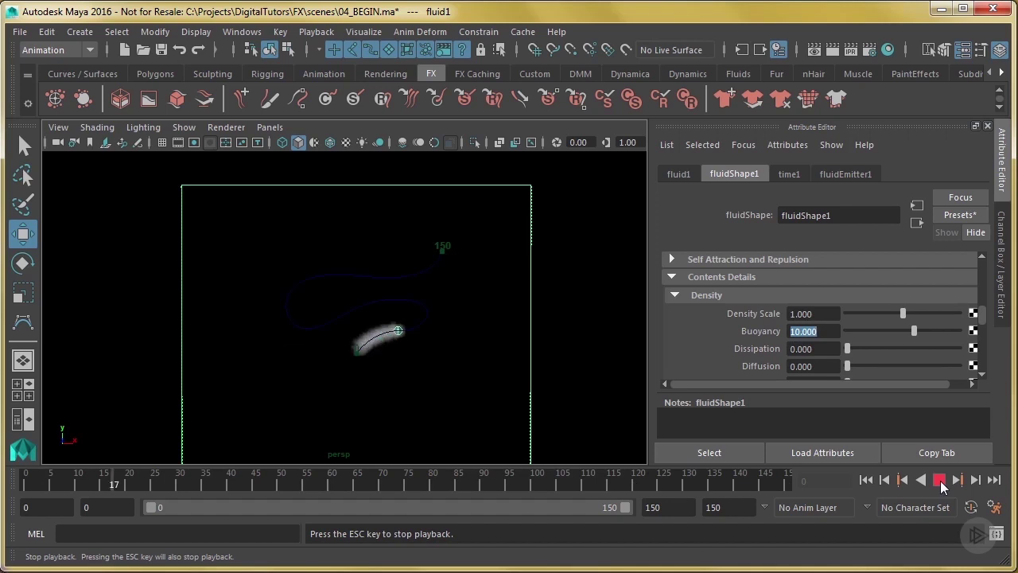
{"action": "left_click", "coordinate": [940, 480]}
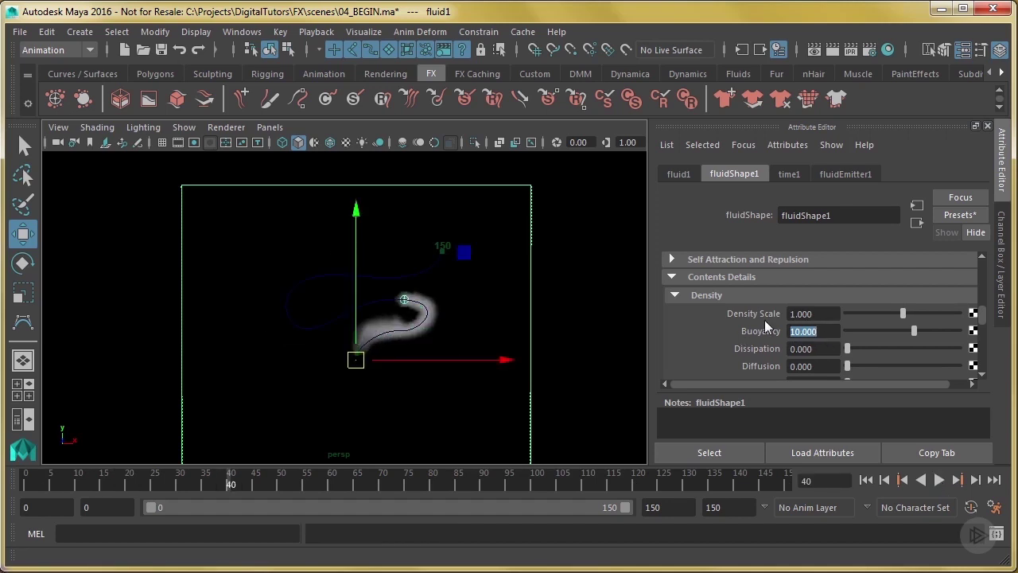
{"action": "type", "text": "-10"}
{"action": "key", "text": "Return"}
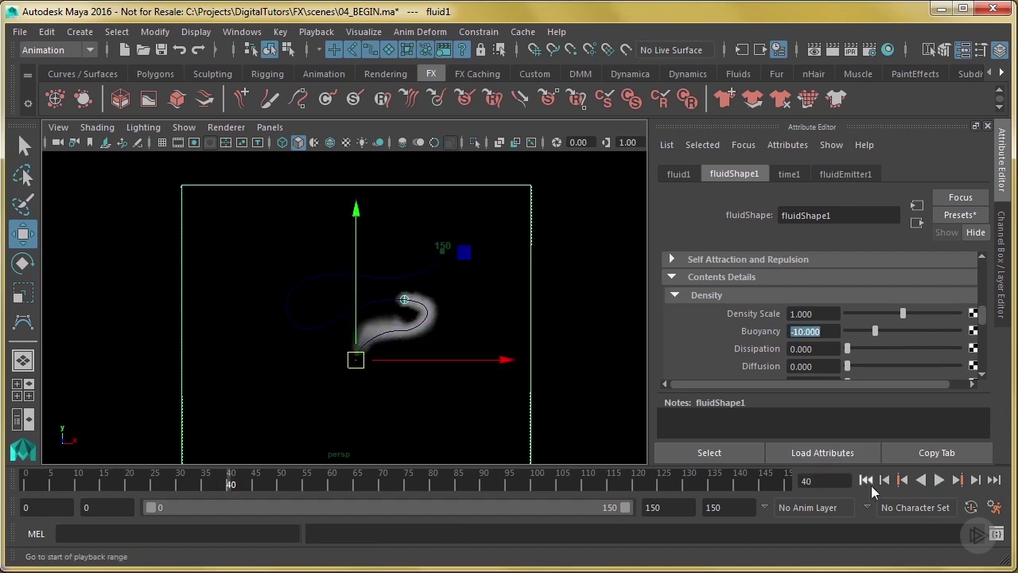
{"action": "left_click", "coordinate": [868, 481]}
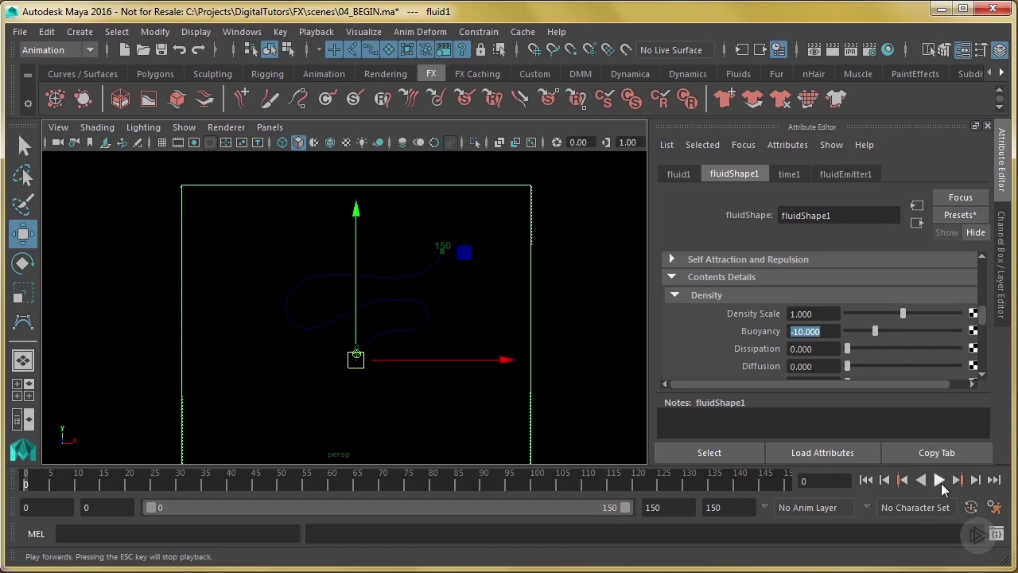
{"action": "left_click", "coordinate": [940, 481]}
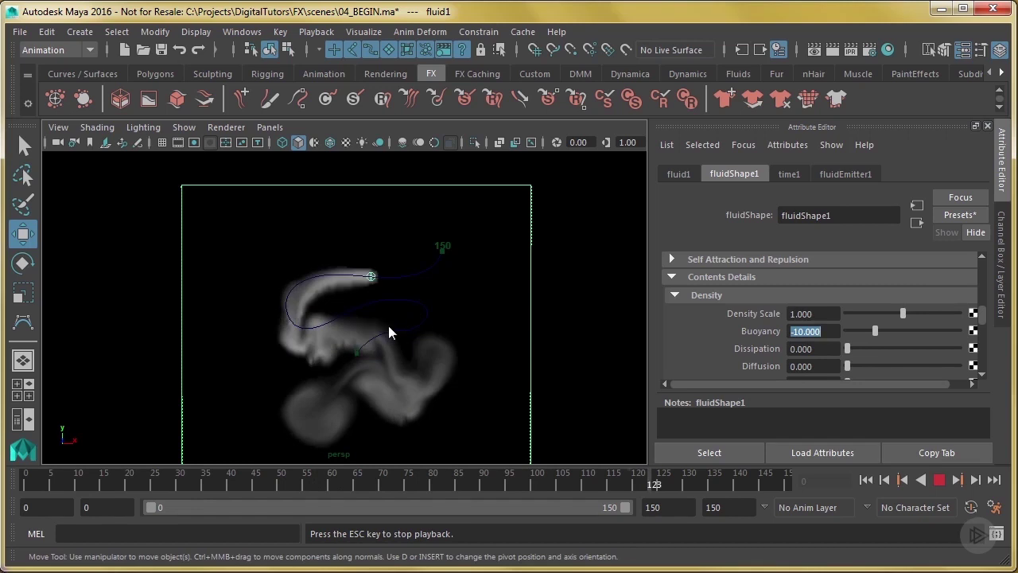
Set the Velocity Swirl to 2.000 and play to see the smoke curl into wisps.
{"action": "key", "text": "Escape"}
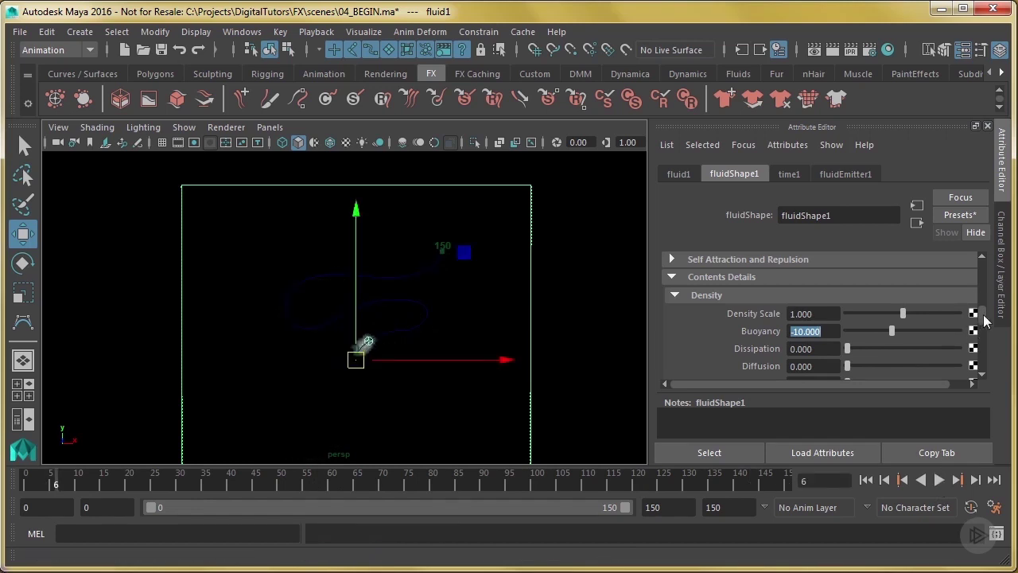
{"action": "scroll", "coordinate": [984, 319], "scroll_direction": "down", "scroll_amount": 5}
{"action": "scroll", "coordinate": [984, 320], "scroll_direction": "up", "scroll_amount": 2}
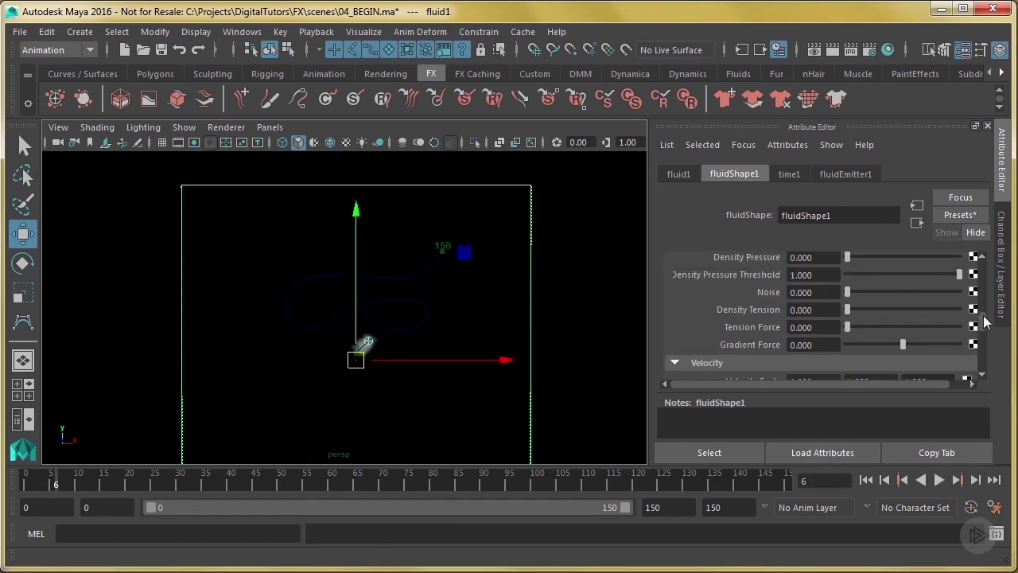
{"action": "scroll", "coordinate": [984, 320], "scroll_direction": "up", "scroll_amount": 5}
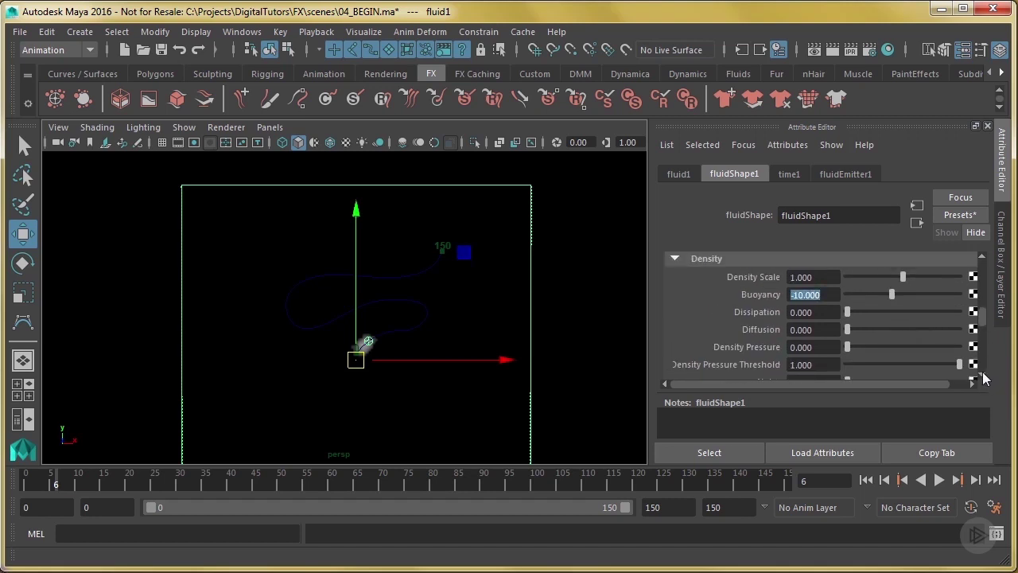
{"action": "scroll", "coordinate": [984, 378], "scroll_direction": "down", "scroll_amount": 3}
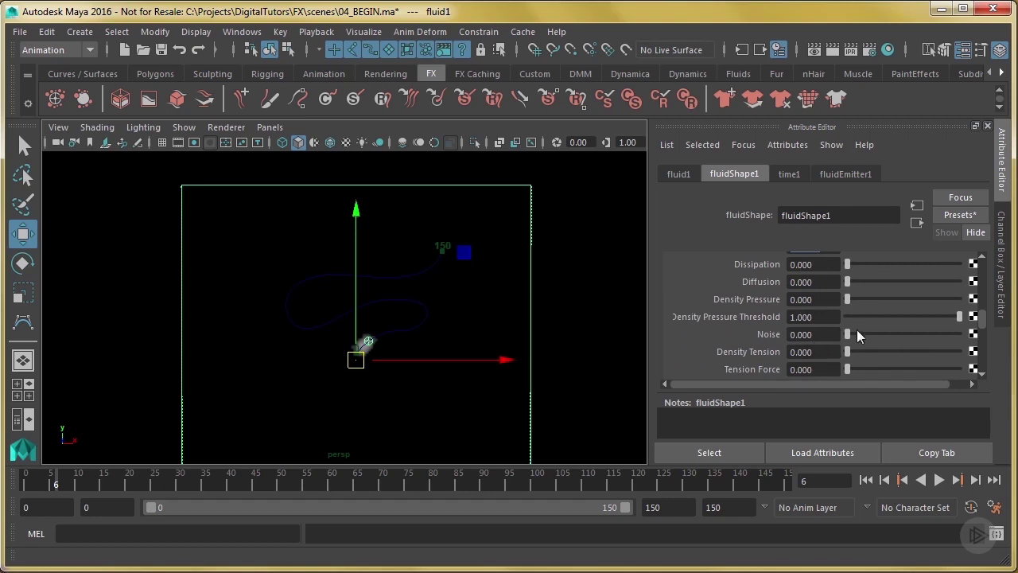
{"action": "scroll", "coordinate": [986, 380], "scroll_direction": "down", "scroll_amount": 7}
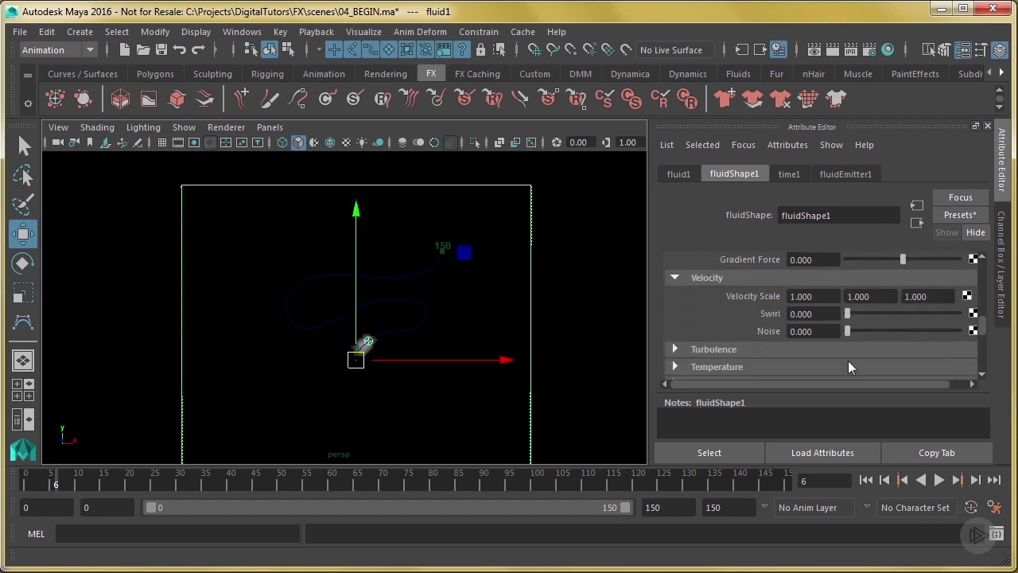
{"action": "left_click", "coordinate": [815, 316]}
{"action": "left_click", "coordinate": [938, 480]}
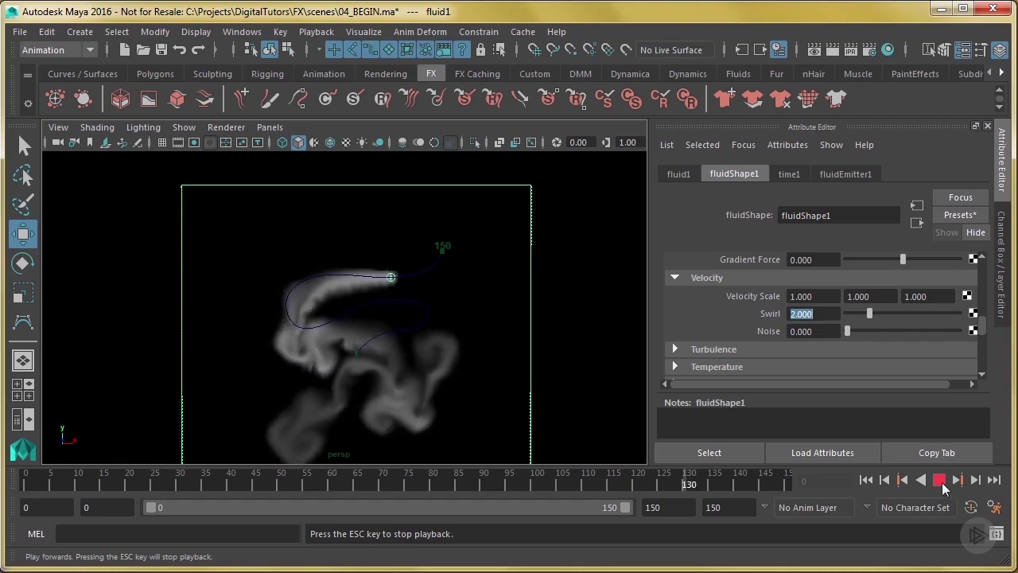
Try a Dissipation of 0.25 and play the simulation to frame 127.
{"action": "left_click", "coordinate": [939, 481]}
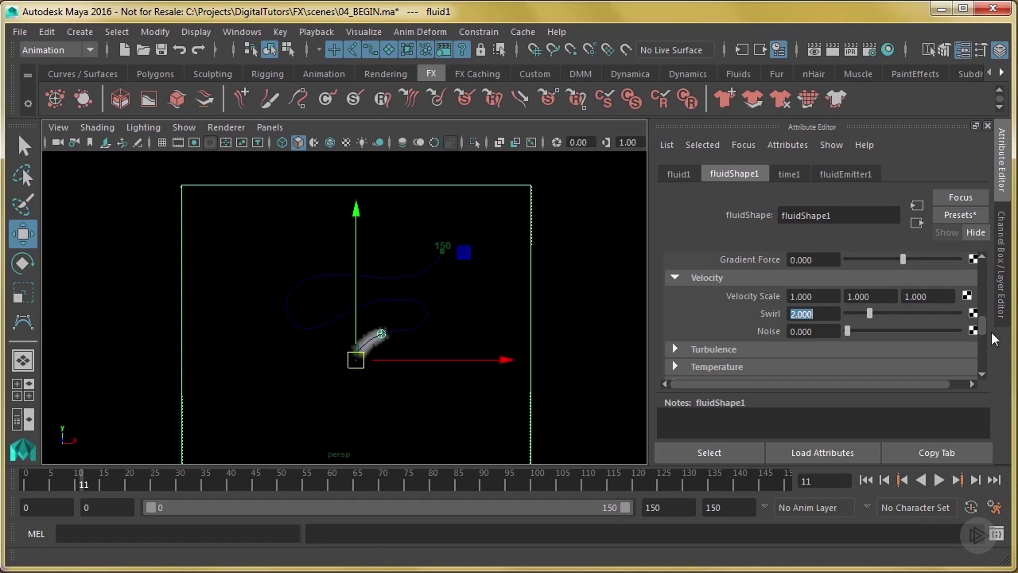
{"action": "scroll", "coordinate": [986, 332], "scroll_direction": "down", "scroll_amount": 2}
{"action": "scroll", "coordinate": [986, 330], "scroll_direction": "up", "scroll_amount": 2}
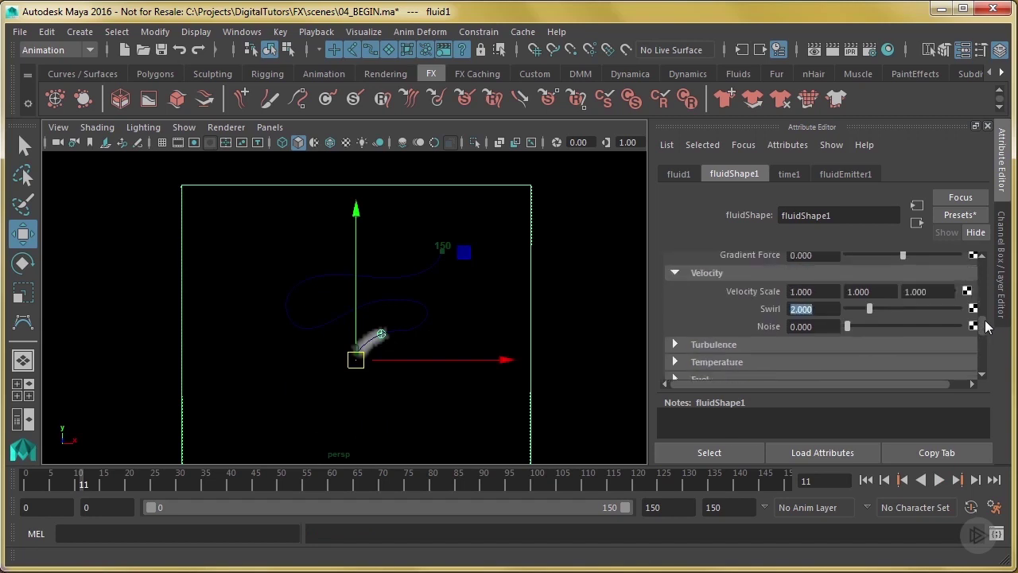
{"action": "scroll", "coordinate": [986, 326], "scroll_direction": "up", "scroll_amount": 3}
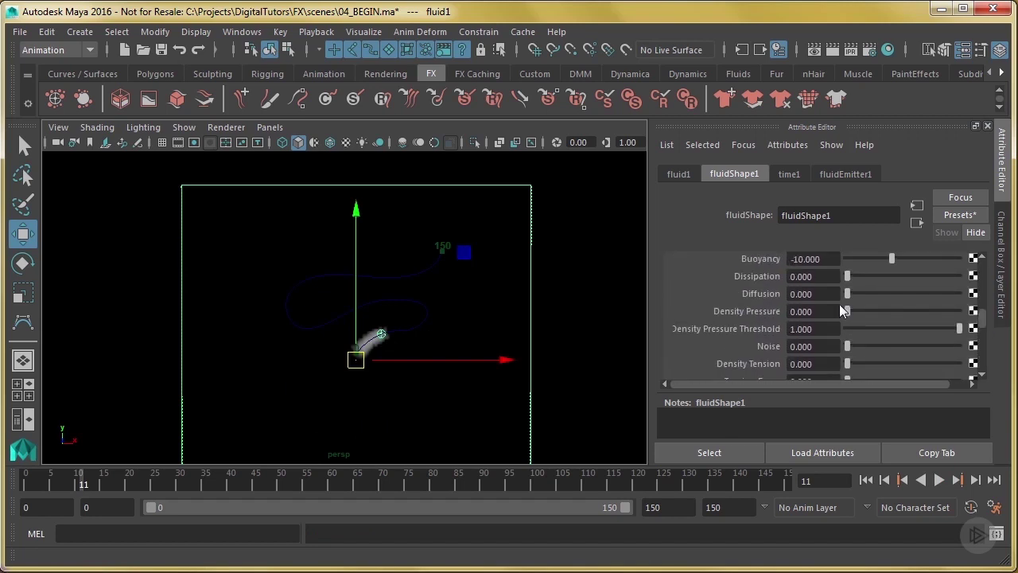
{"action": "type", "text": "0.25"}
{"action": "key", "text": "Return"}
{"action": "left_click", "coordinate": [866, 479]}
{"action": "left_click", "coordinate": [938, 479]}
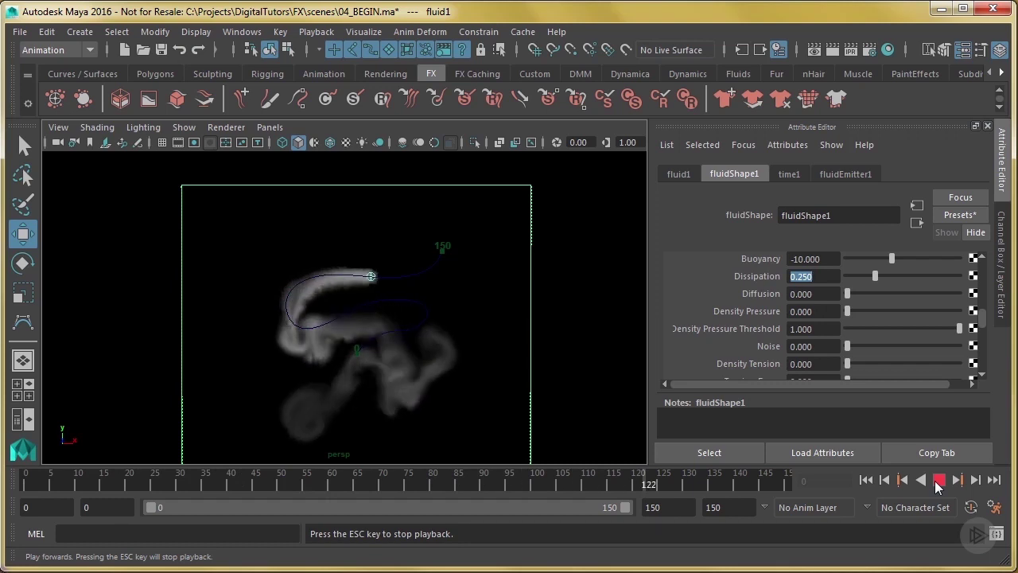
{"action": "left_click", "coordinate": [938, 479]}
Test Dissipation 2, then settle on 1.5 and replay to check the trail.
{"action": "type", "text": "2"}
{"action": "key", "text": "Return"}
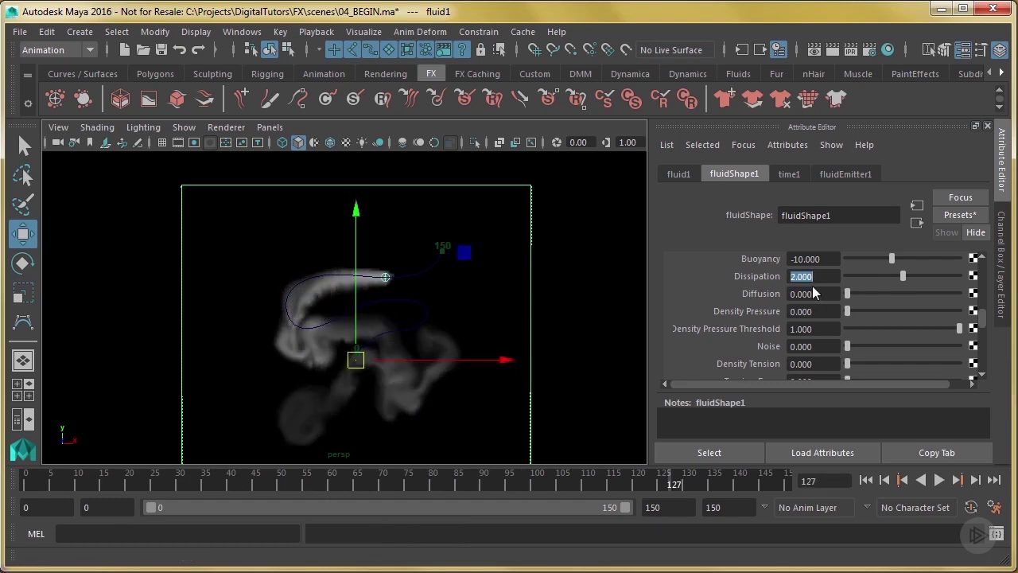
{"action": "left_click", "coordinate": [938, 480]}
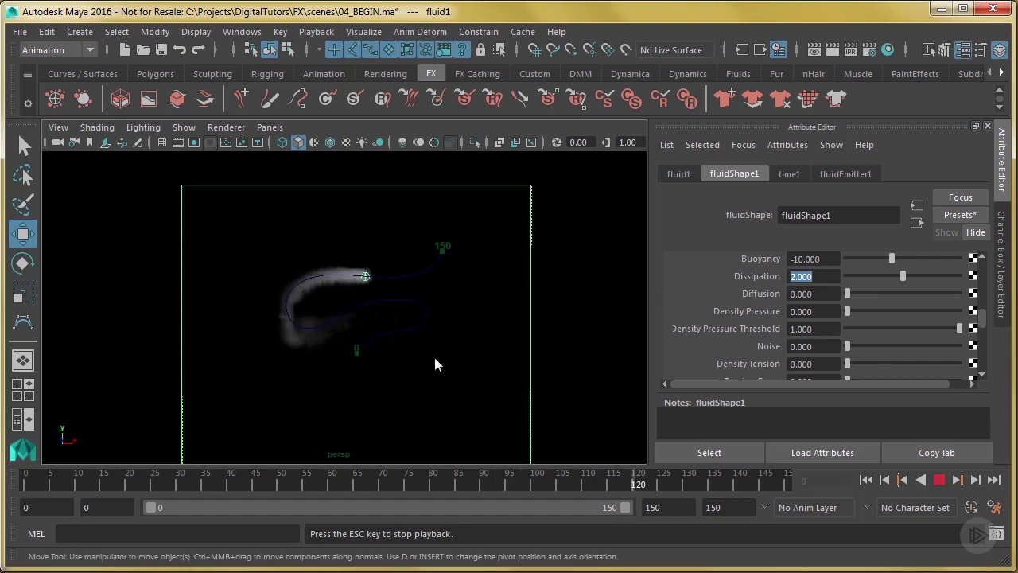
{"action": "left_click_drag", "start_coordinate": [395, 347], "coordinate": [507, 350], "text": "alt"}
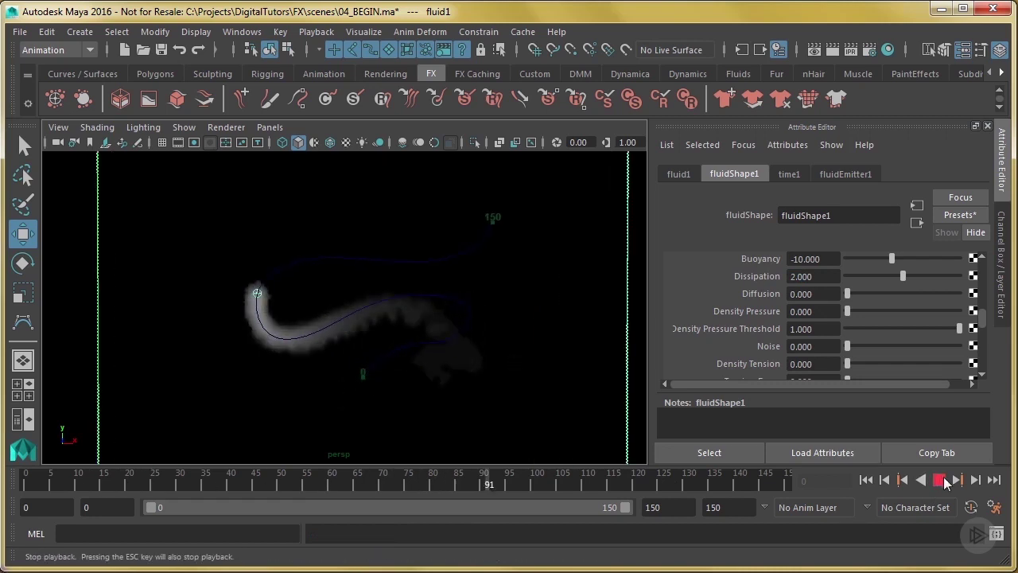
{"action": "key", "text": "Escape"}
{"action": "type", "text": "1.5"}
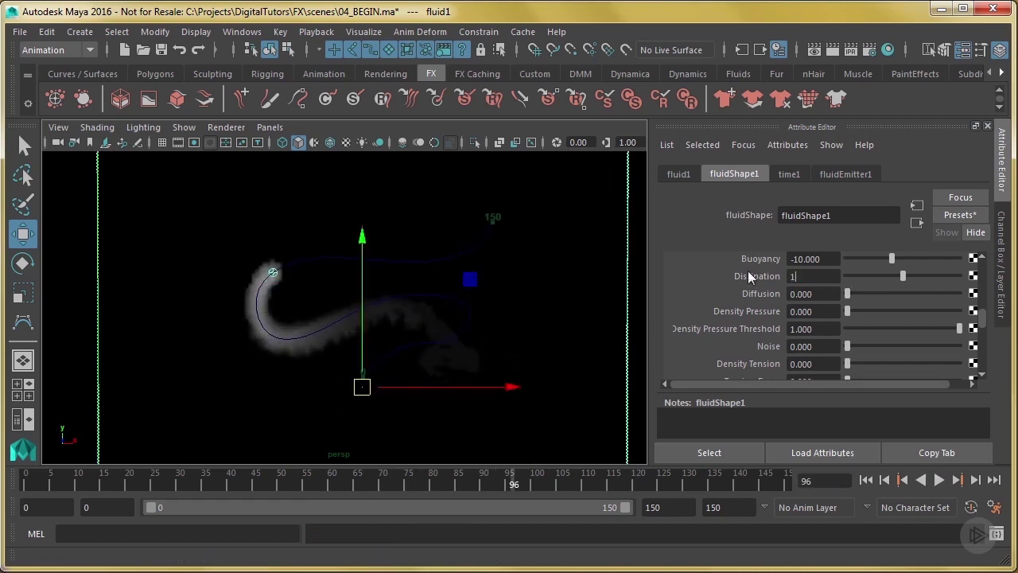
{"action": "key", "text": "Return"}
{"action": "left_click", "coordinate": [939, 480]}
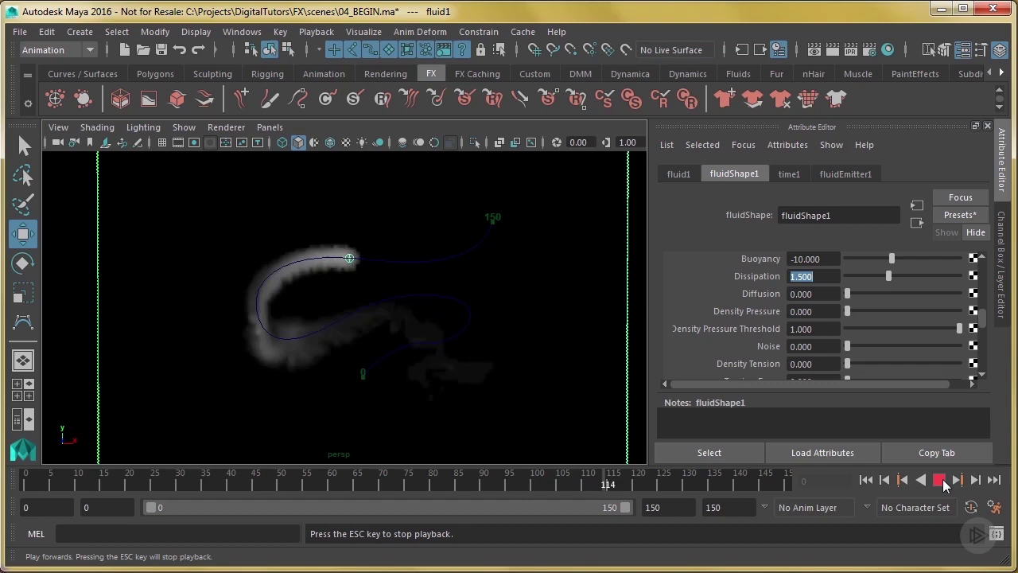
{"action": "left_click", "coordinate": [942, 482]}
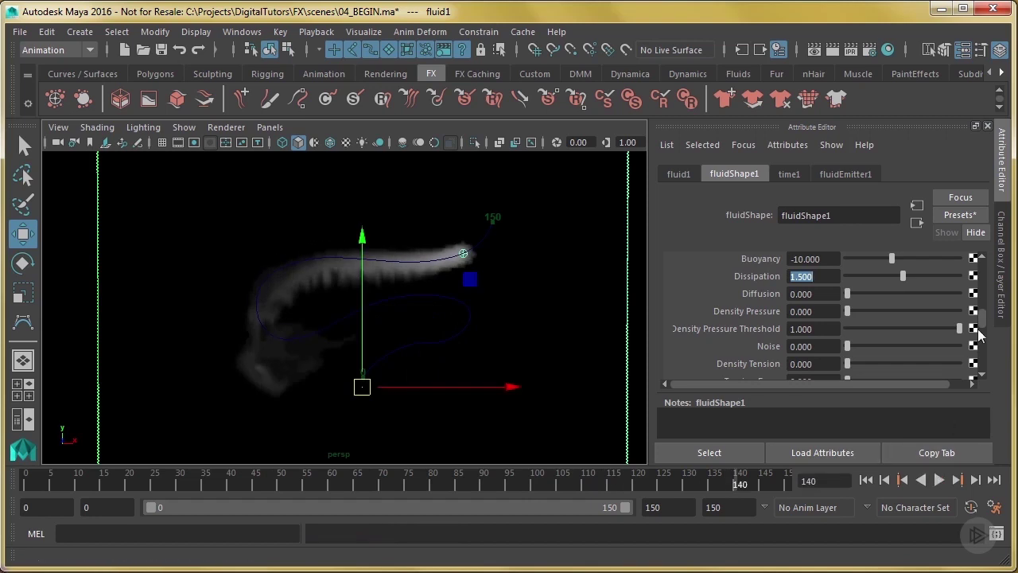
Lower the Shading Transparency slider to make the smoke much more opaque.
{"action": "scroll", "coordinate": [985, 327], "scroll_direction": "down", "scroll_amount": 10}
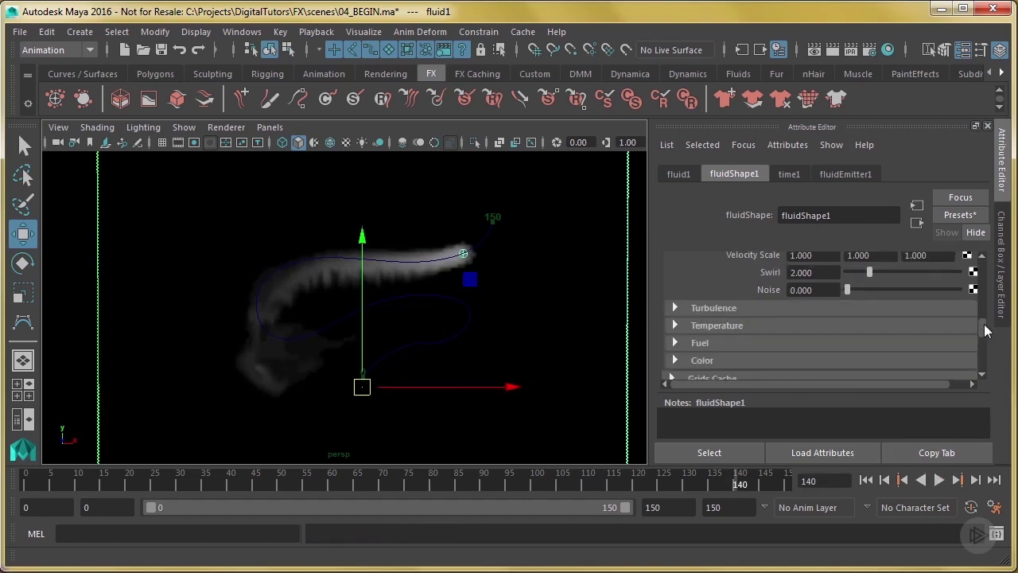
{"action": "scroll", "coordinate": [983, 327], "scroll_direction": "down", "scroll_amount": 2}
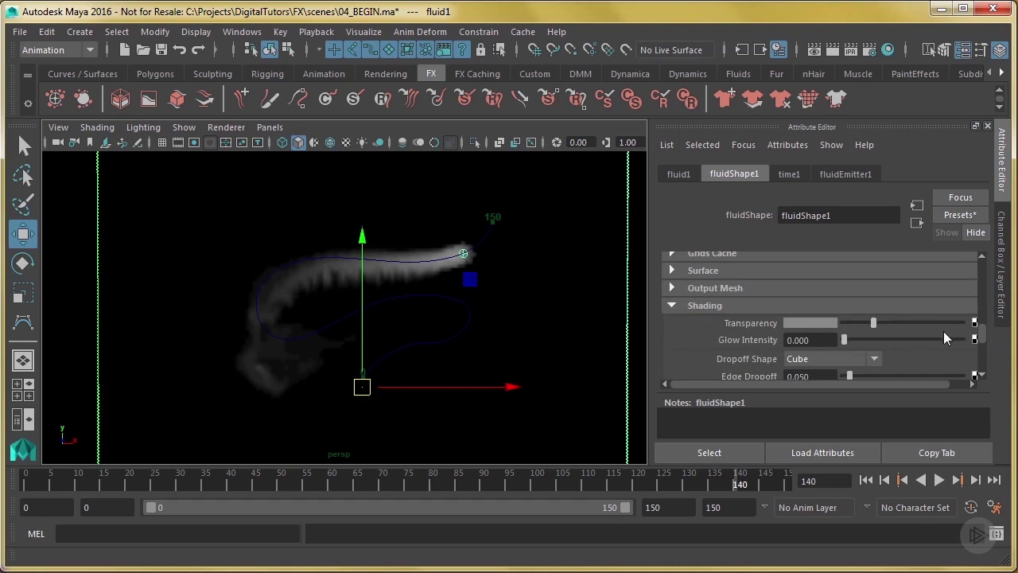
{"action": "left_click_drag", "start_coordinate": [870, 324], "coordinate": [844, 327]}
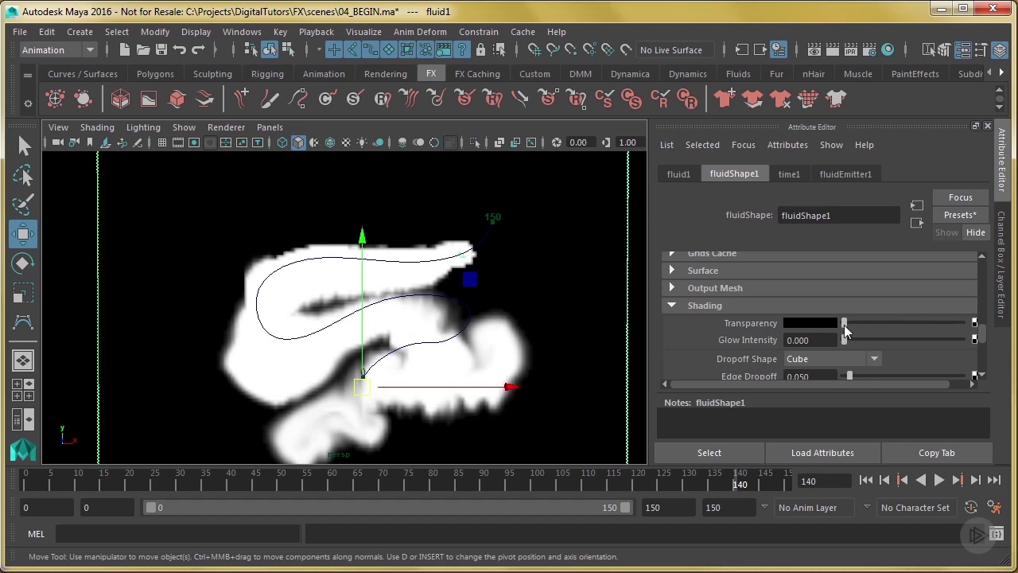
{"action": "left_click", "coordinate": [845, 326]}
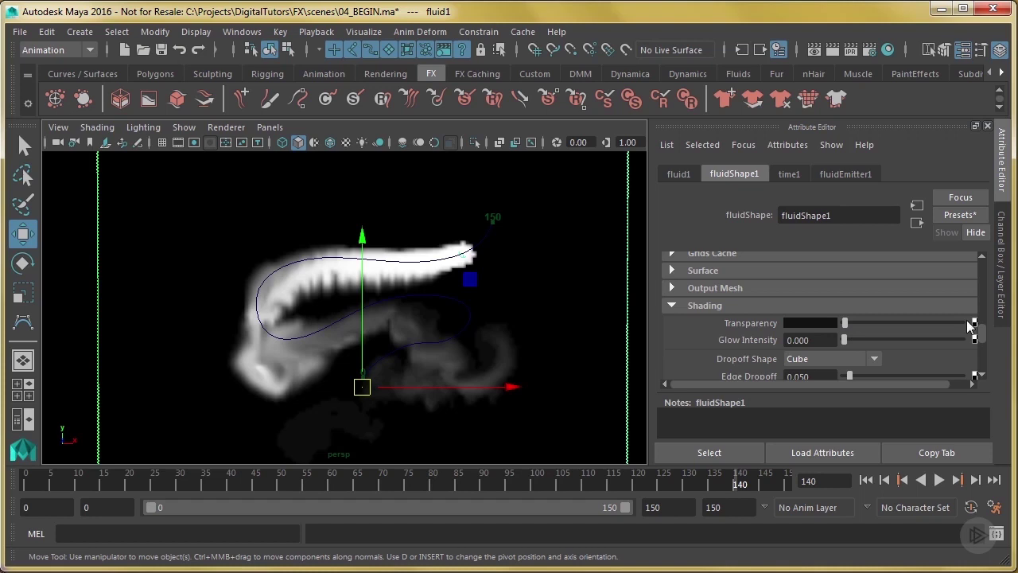
Set the smoke's Glow Intensity to 0.5.
{"action": "scroll", "coordinate": [983, 340], "scroll_direction": "down", "scroll_amount": 3}
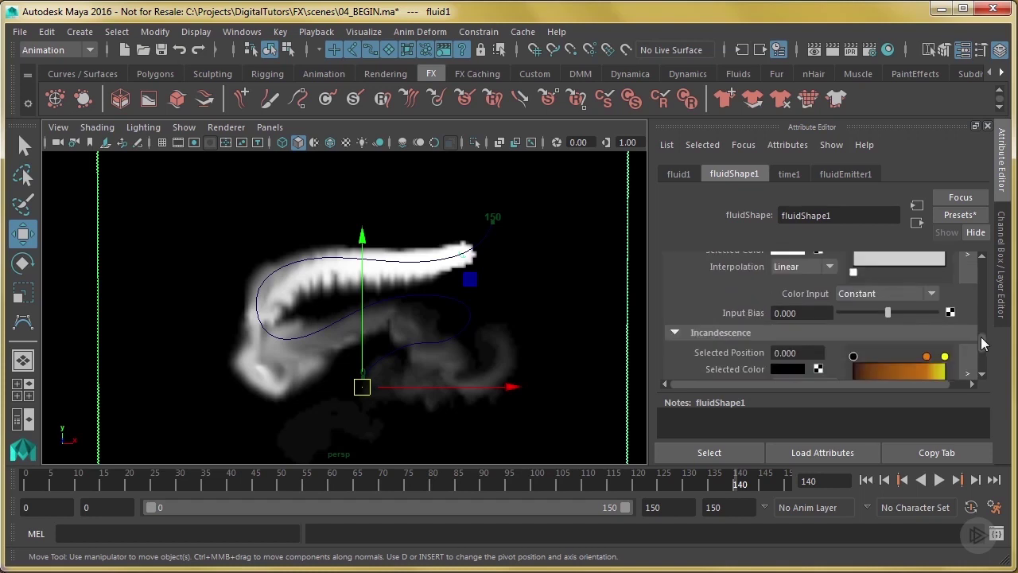
{"action": "scroll", "coordinate": [982, 341], "scroll_direction": "up", "scroll_amount": 2}
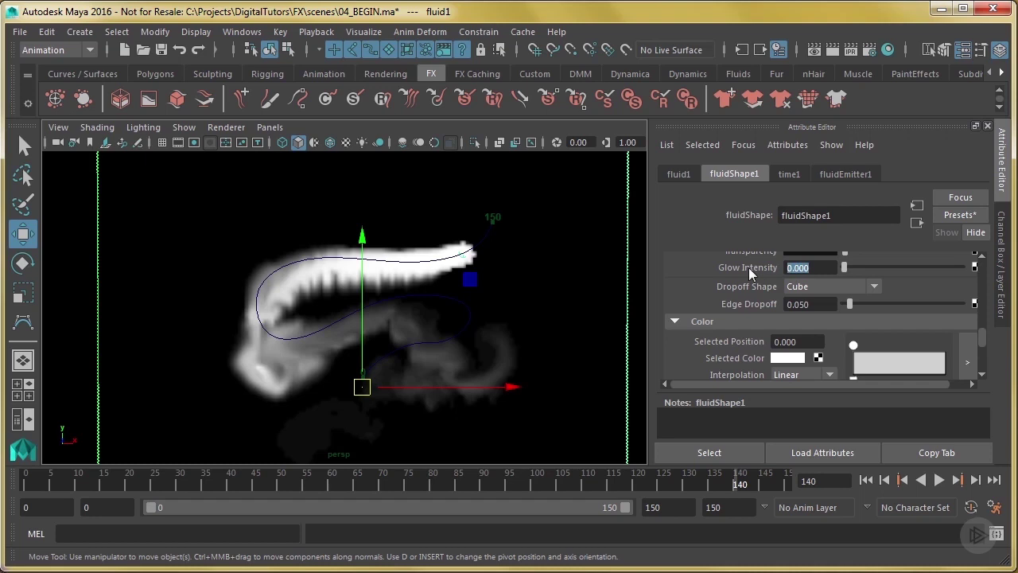
{"action": "type", "text": "0.5"}
{"action": "key", "text": "Return"}
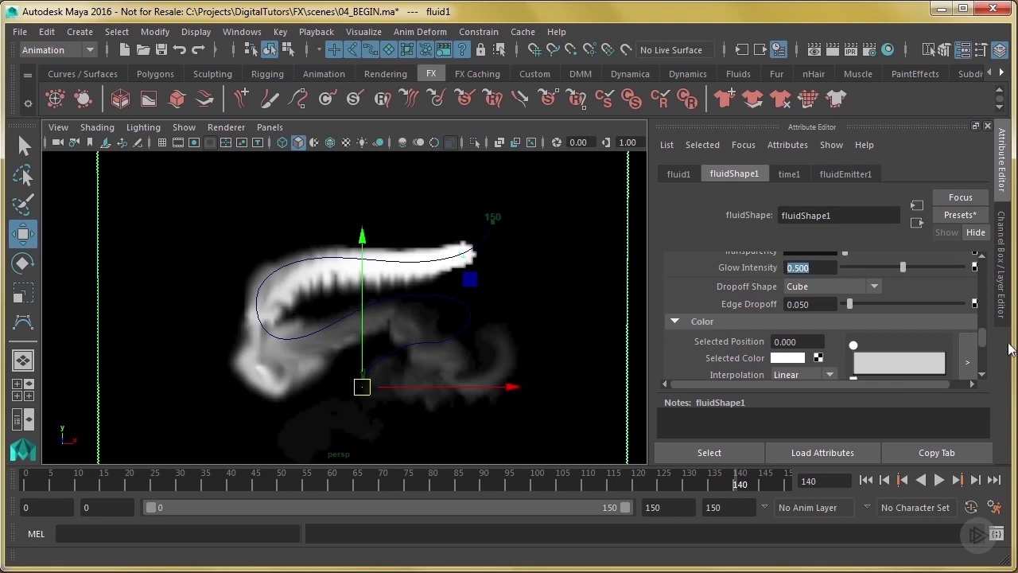
Set the smoke colour's Color Input to Density.
{"action": "scroll", "coordinate": [978, 375], "scroll_direction": "down", "scroll_amount": 2}
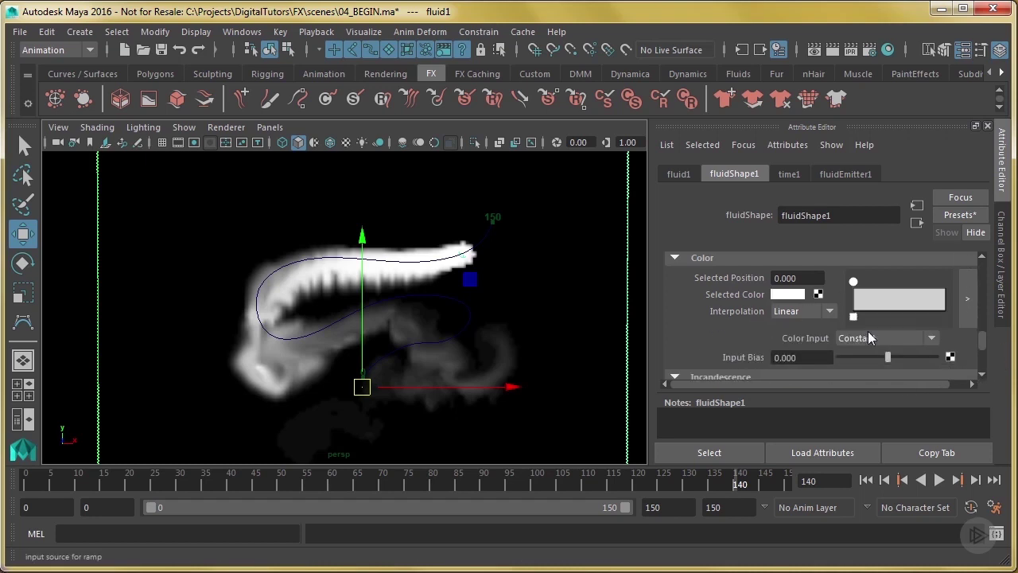
{"action": "left_click", "coordinate": [865, 338]}
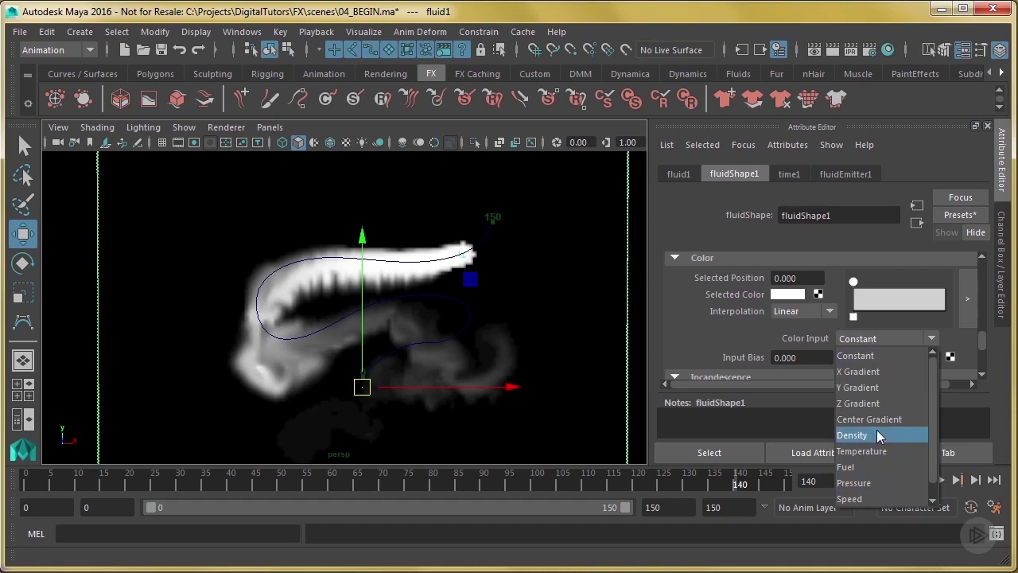
{"action": "left_click", "coordinate": [876, 431]}
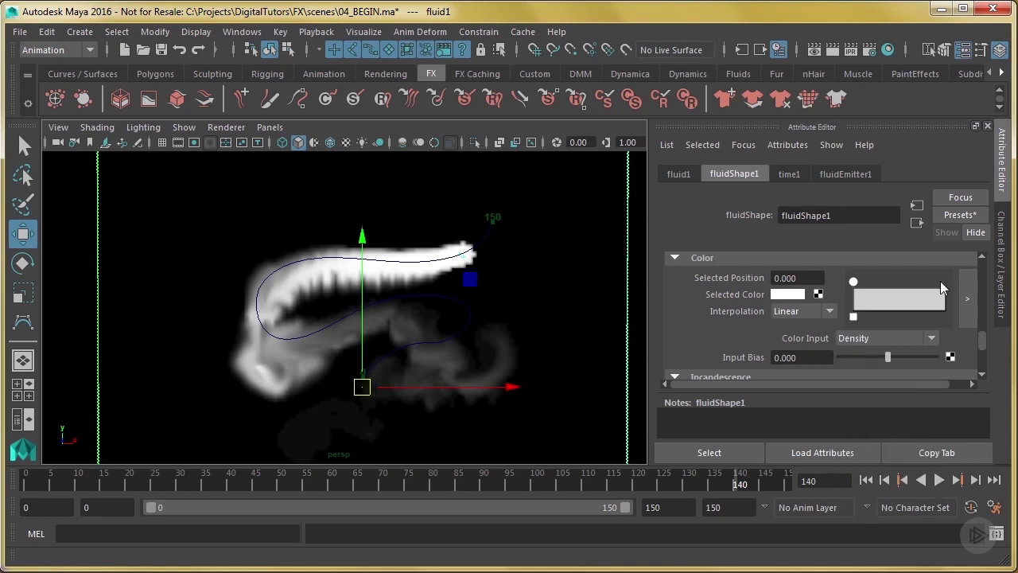
Change the colour ramp's right-end colour to a light blue.
{"action": "left_click", "coordinate": [795, 294]}
{"action": "left_click", "coordinate": [790, 332]}
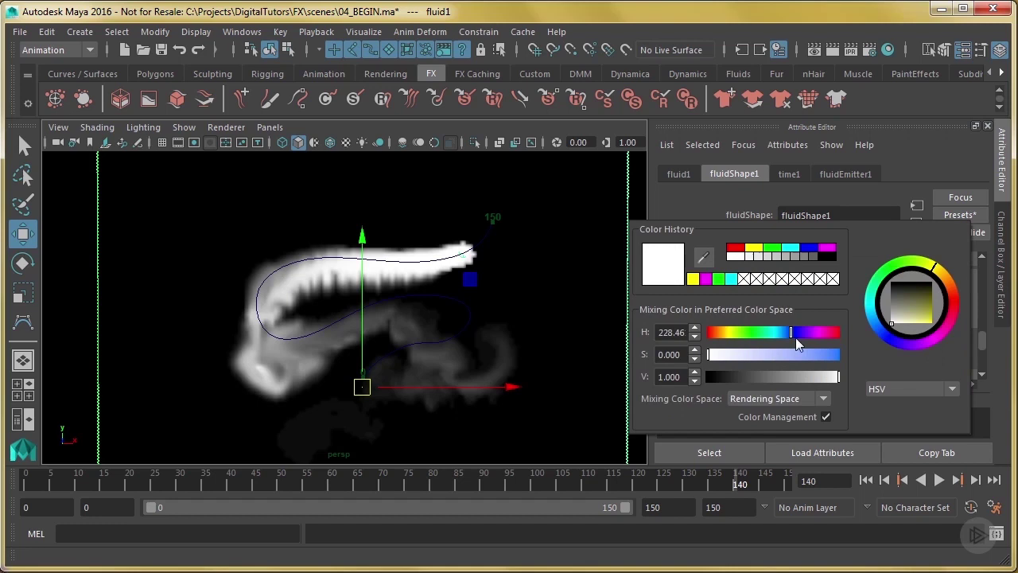
{"action": "left_click", "coordinate": [797, 331]}
{"action": "left_click", "coordinate": [794, 331]}
{"action": "left_click", "coordinate": [789, 354]}
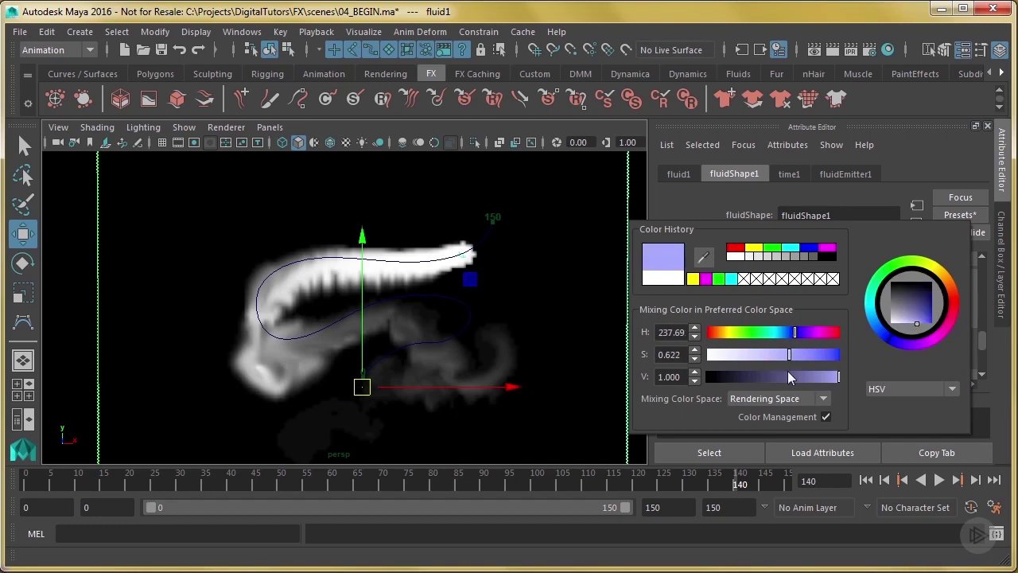
{"action": "left_click_drag", "start_coordinate": [916, 323], "coordinate": [928, 326]}
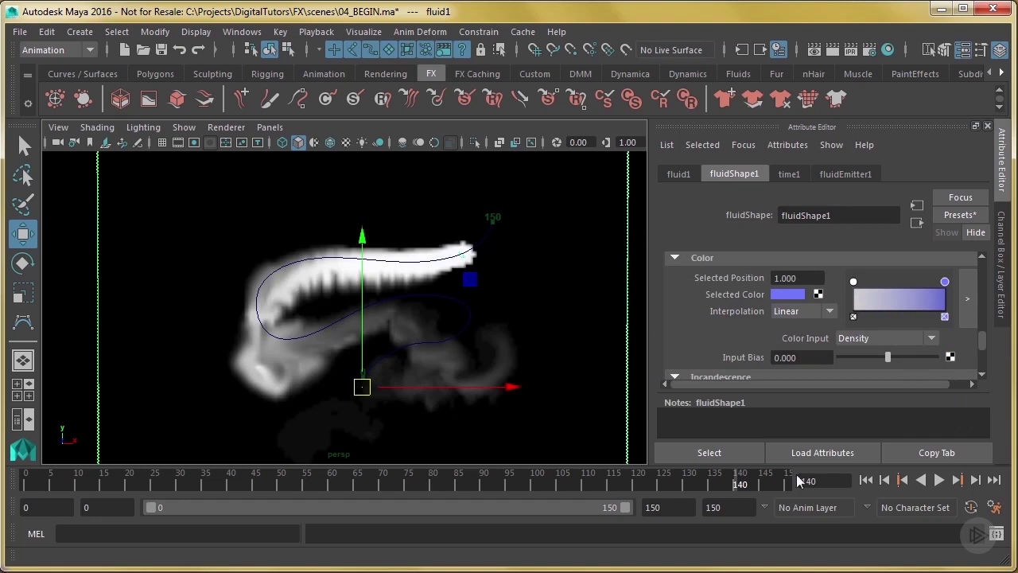
Preview the bluish smoke to frame 53, then slide the blue ramp stop toward low density.
{"action": "left_click", "coordinate": [866, 479]}
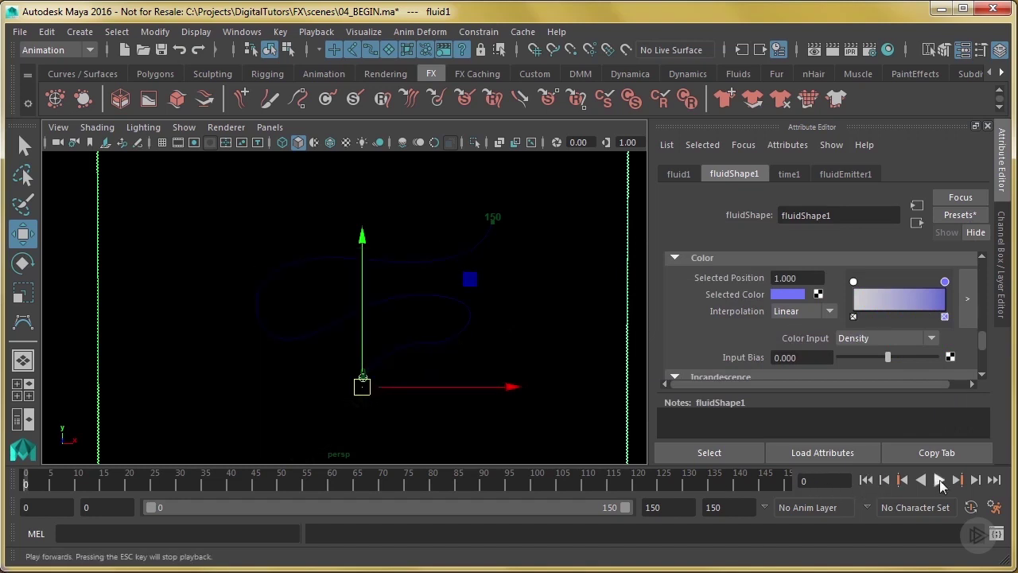
{"action": "left_click", "coordinate": [939, 480]}
{"action": "left_click", "coordinate": [939, 480]}
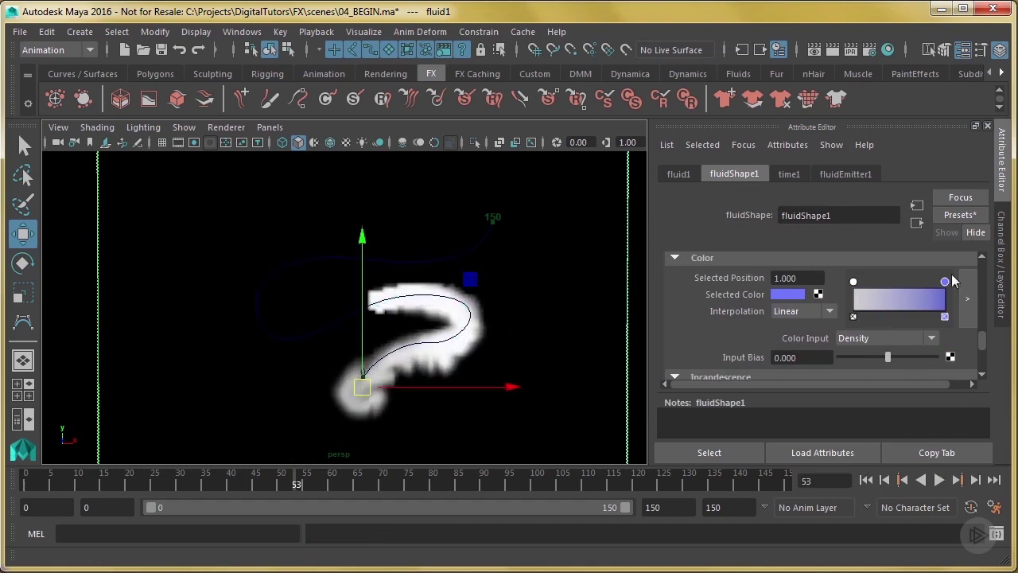
{"action": "left_click_drag", "start_coordinate": [944, 281], "coordinate": [859, 325]}
Replay the trail, then try shifting the blue colour stop and adjusting Input Bias.
{"action": "left_click", "coordinate": [938, 481]}
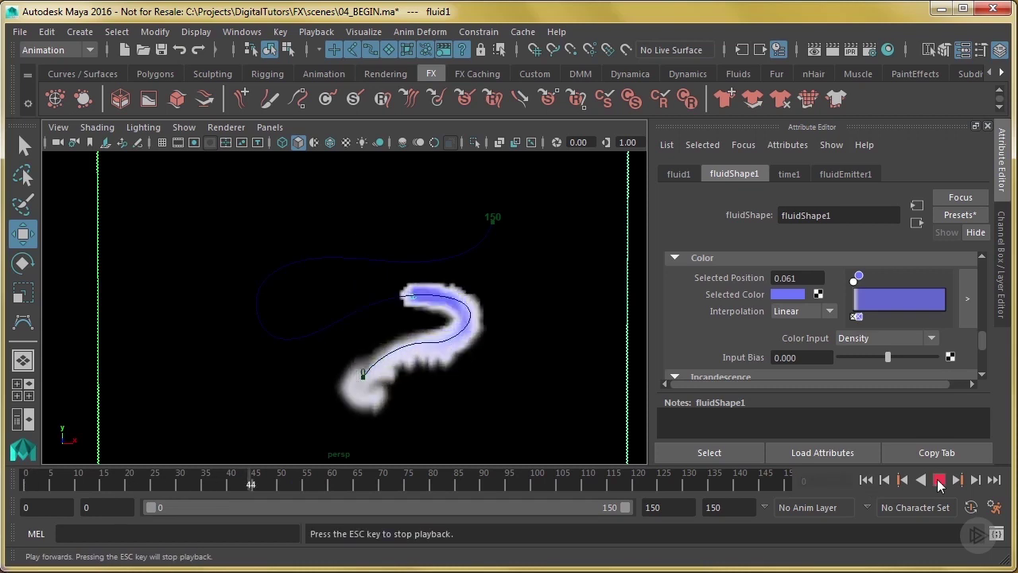
{"action": "left_click", "coordinate": [938, 480]}
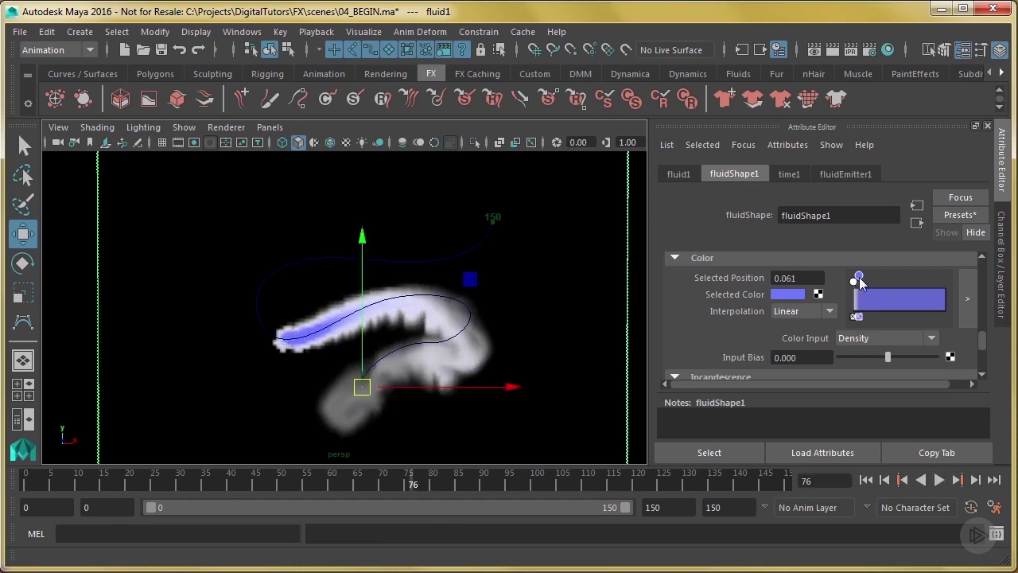
{"action": "left_click_drag", "start_coordinate": [860, 282], "coordinate": [919, 283]}
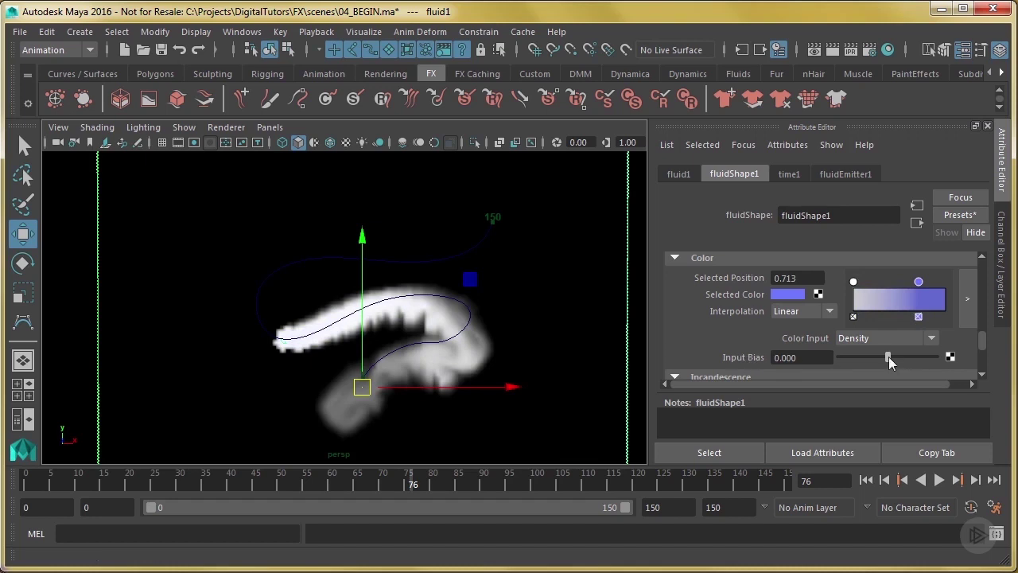
{"action": "left_click_drag", "start_coordinate": [888, 356], "coordinate": [924, 364]}
{"action": "left_click_drag", "start_coordinate": [921, 287], "coordinate": [967, 295]}
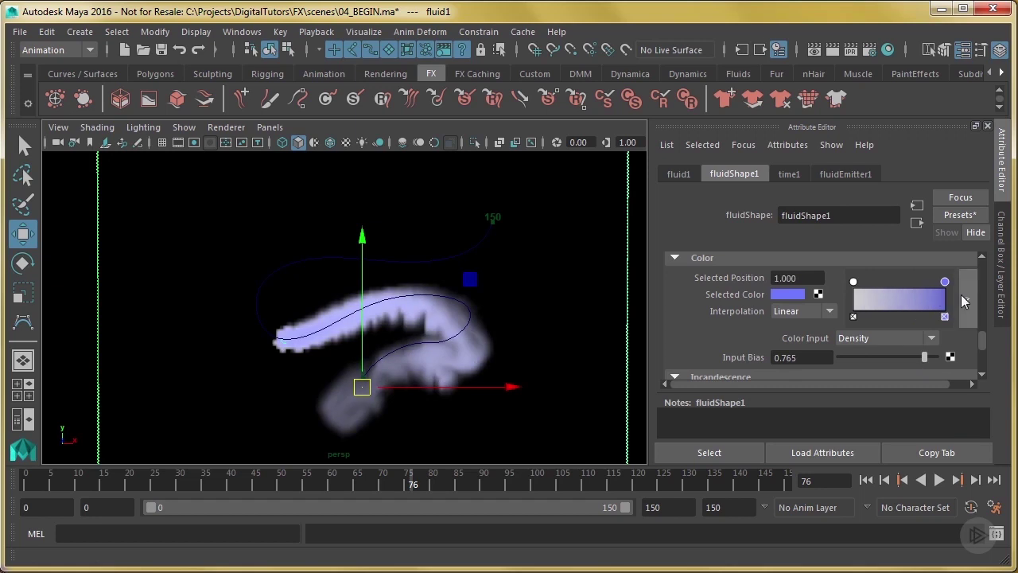
{"action": "mouse_move", "coordinate": [925, 364]}
{"action": "left_mouse_down"}
{"action": "mouse_move", "coordinate": [938, 361]}
{"action": "mouse_move", "coordinate": [927, 362]}
{"action": "left_mouse_up"}
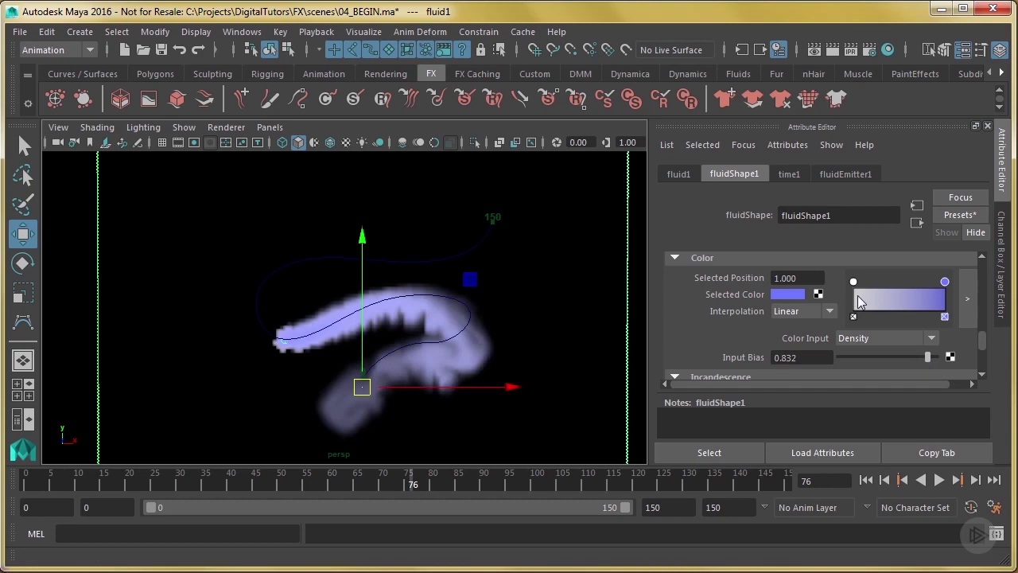
{"action": "mouse_move", "coordinate": [927, 357]}
{"action": "left_mouse_down"}
{"action": "mouse_move", "coordinate": [823, 365]}
{"action": "mouse_move", "coordinate": [898, 355]}
{"action": "mouse_move", "coordinate": [924, 369]}
{"action": "left_mouse_up"}
Reposition the white and blue stops and add a deep-blue stop near the ramp's end.
{"action": "mouse_move", "coordinate": [944, 281]}
{"action": "left_mouse_down"}
{"action": "mouse_move", "coordinate": [904, 302]}
{"action": "mouse_move", "coordinate": [929, 307]}
{"action": "left_mouse_up"}
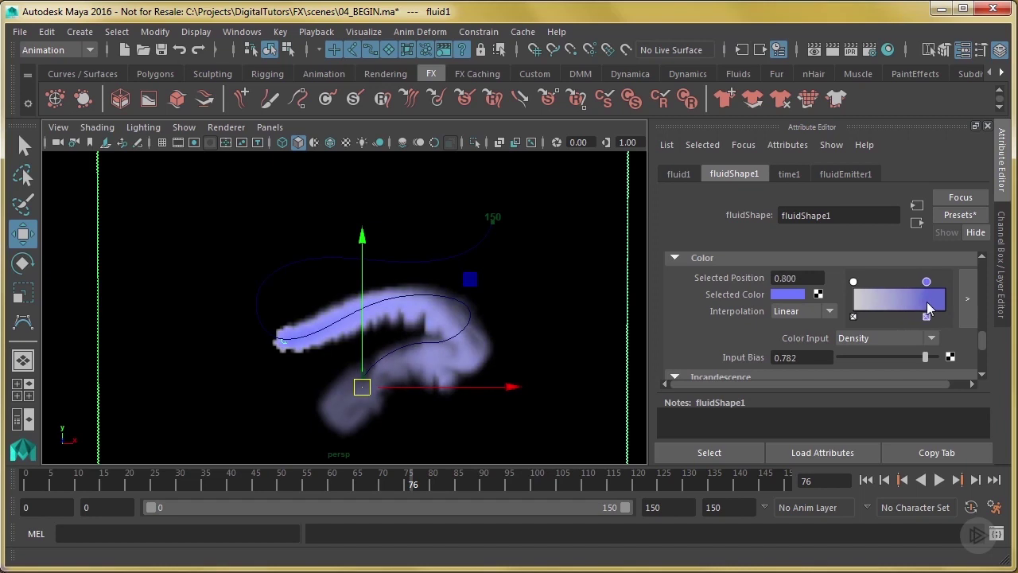
{"action": "left_click_drag", "start_coordinate": [854, 282], "coordinate": [888, 282]}
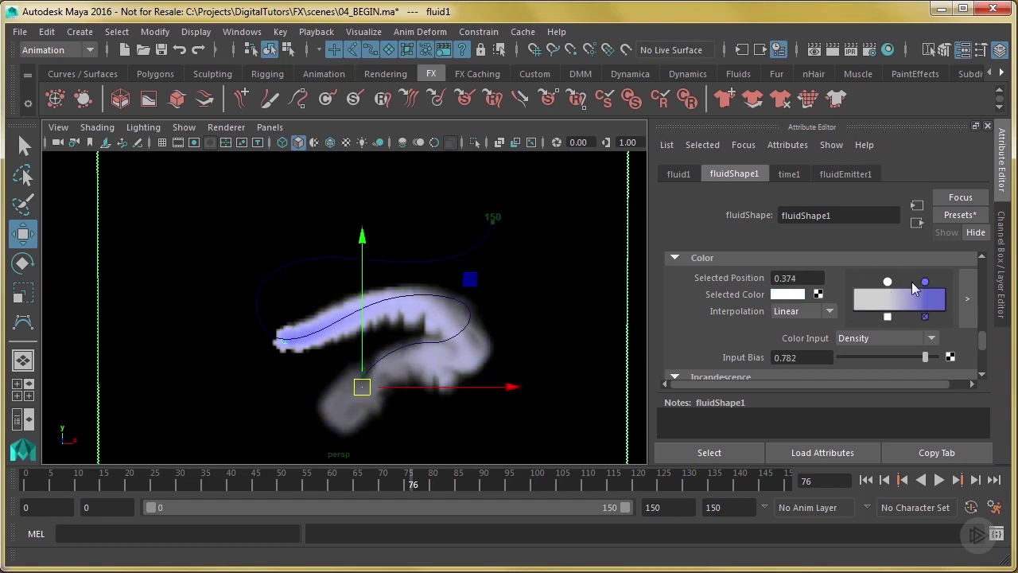
{"action": "left_click", "coordinate": [923, 281]}
{"action": "left_click", "coordinate": [930, 304]}
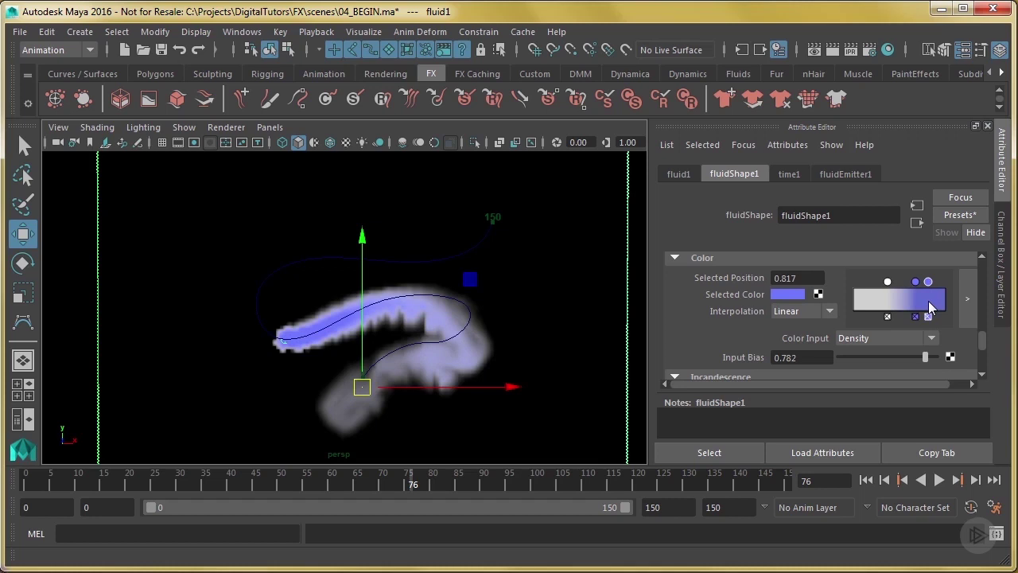
{"action": "left_click", "coordinate": [800, 294]}
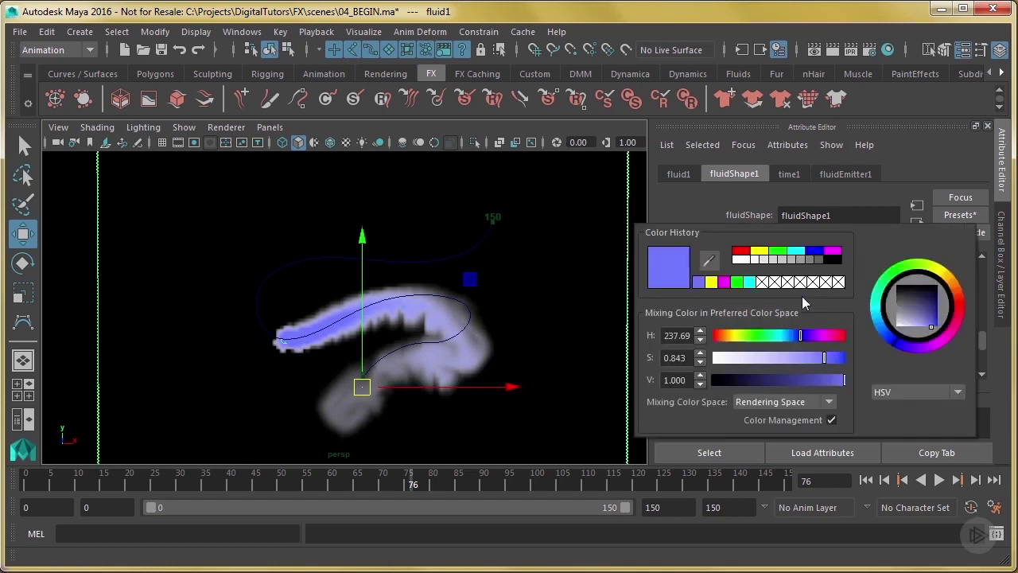
{"action": "left_click_drag", "start_coordinate": [789, 380], "coordinate": [739, 382]}
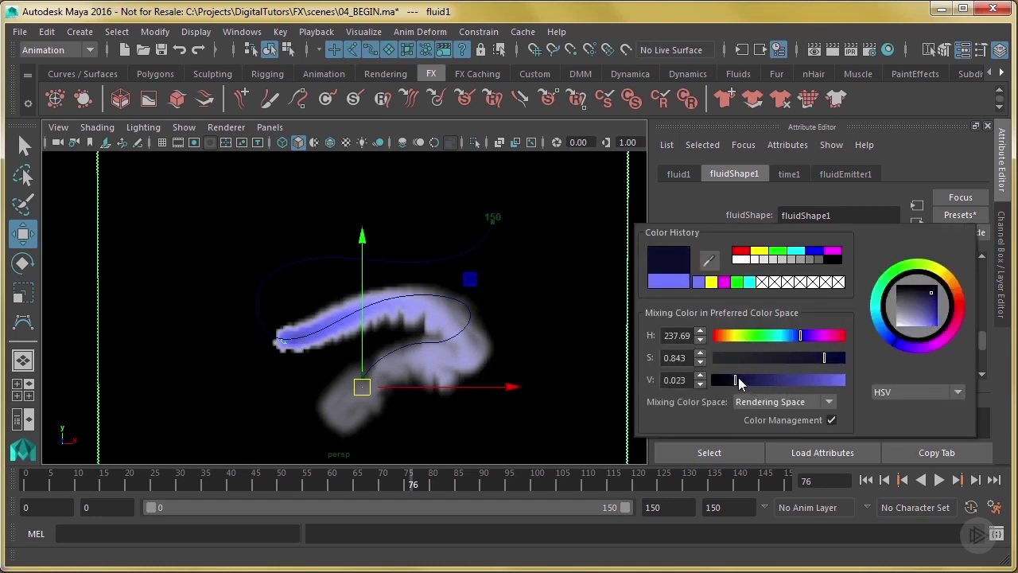
Nudge the dark blue point, set Input Bias to 0.815, and replay from the start.
{"action": "left_click_drag", "start_coordinate": [931, 282], "coordinate": [927, 282]}
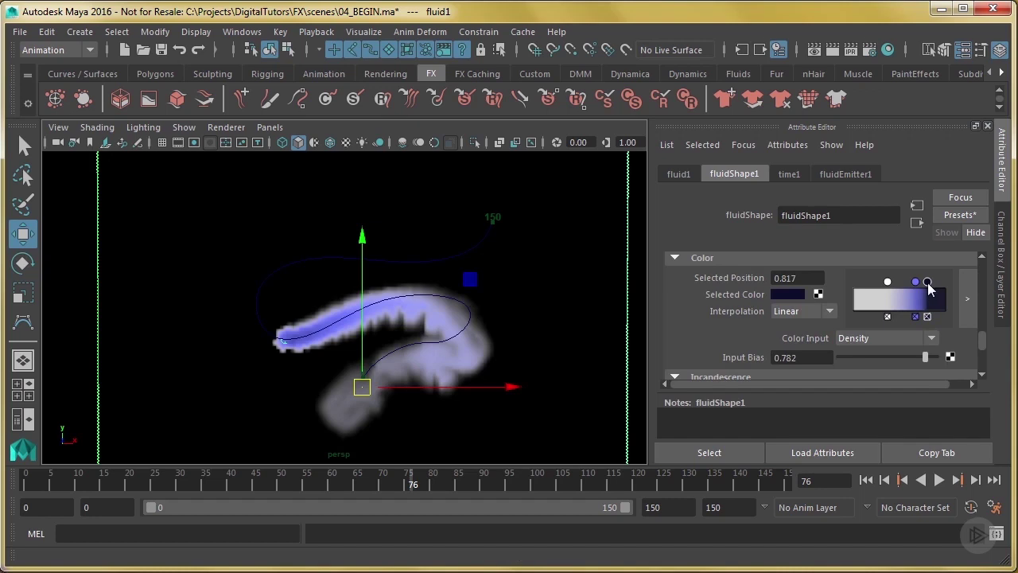
{"action": "left_click_drag", "start_coordinate": [923, 359], "coordinate": [925, 360]}
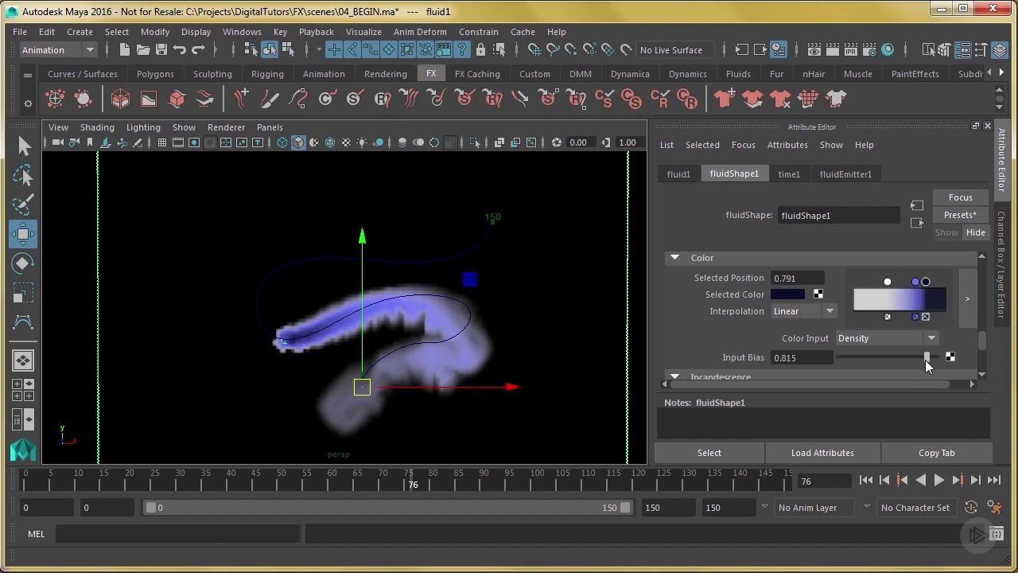
{"action": "left_click", "coordinate": [866, 480]}
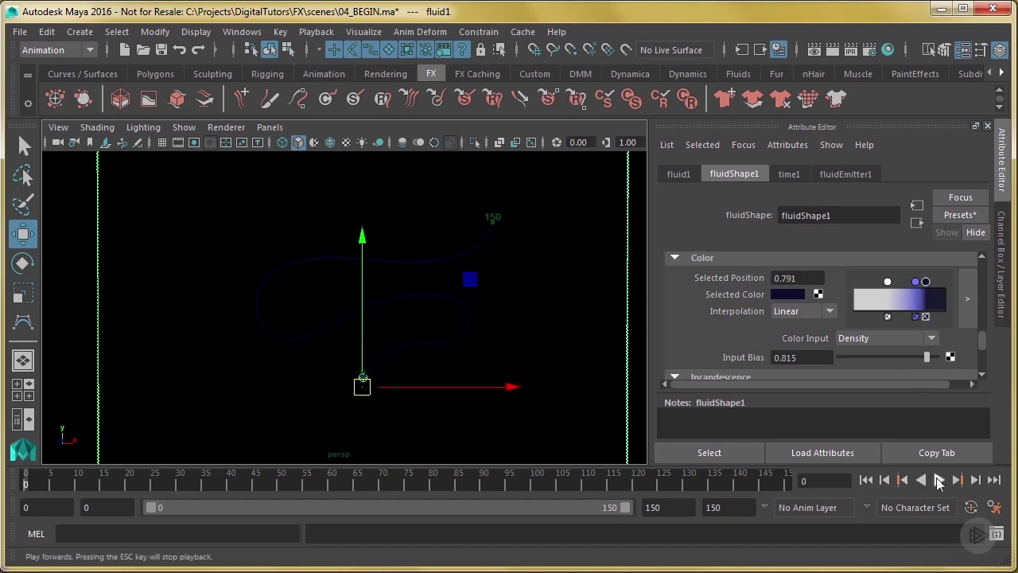
{"action": "left_click", "coordinate": [938, 479]}
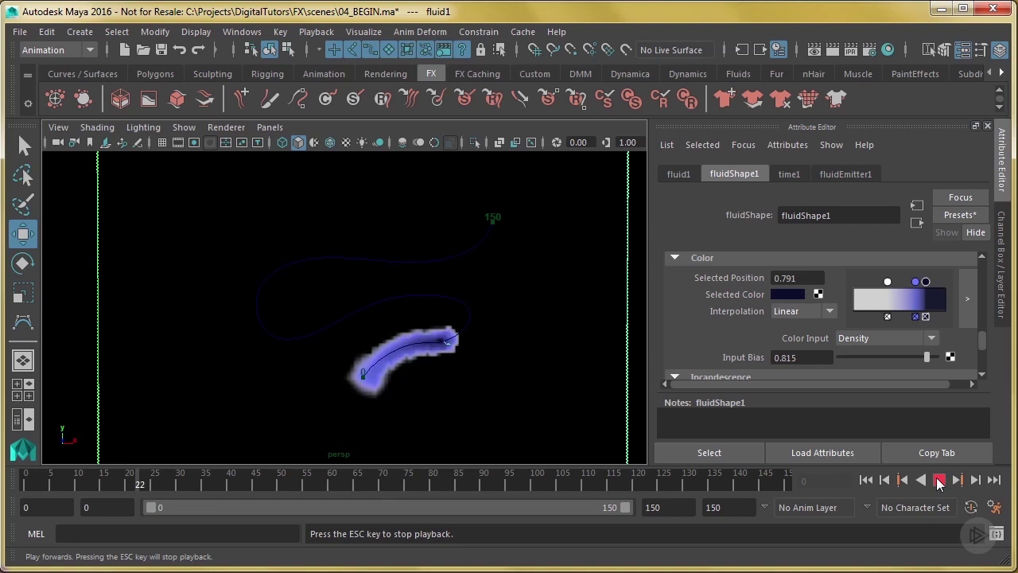
Stop playback and set the viewport to show only fluids.
{"action": "left_click", "coordinate": [938, 480]}
{"action": "left_click", "coordinate": [191, 135]}
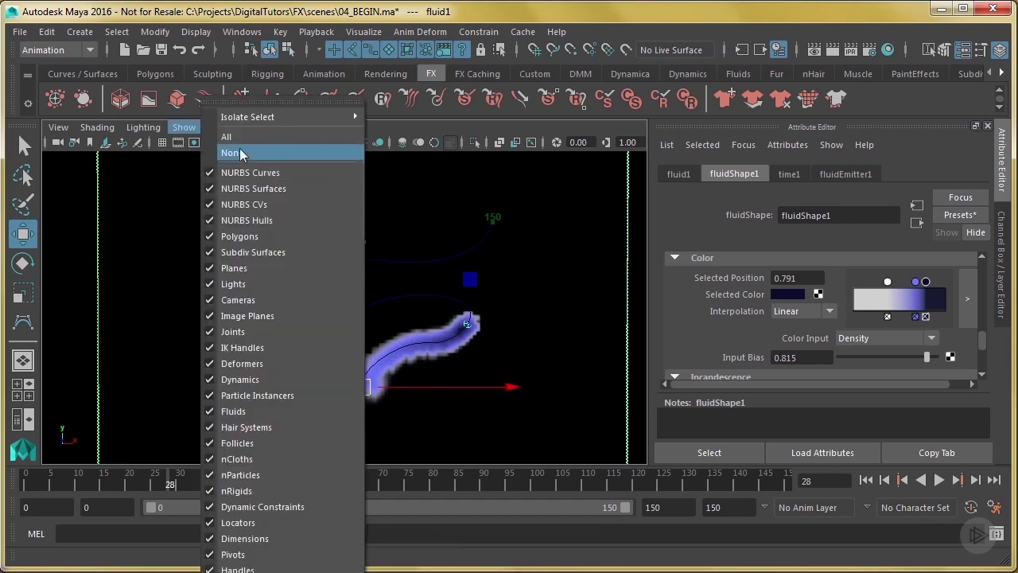
{"action": "left_click", "coordinate": [326, 136]}
{"action": "left_click", "coordinate": [183, 127]}
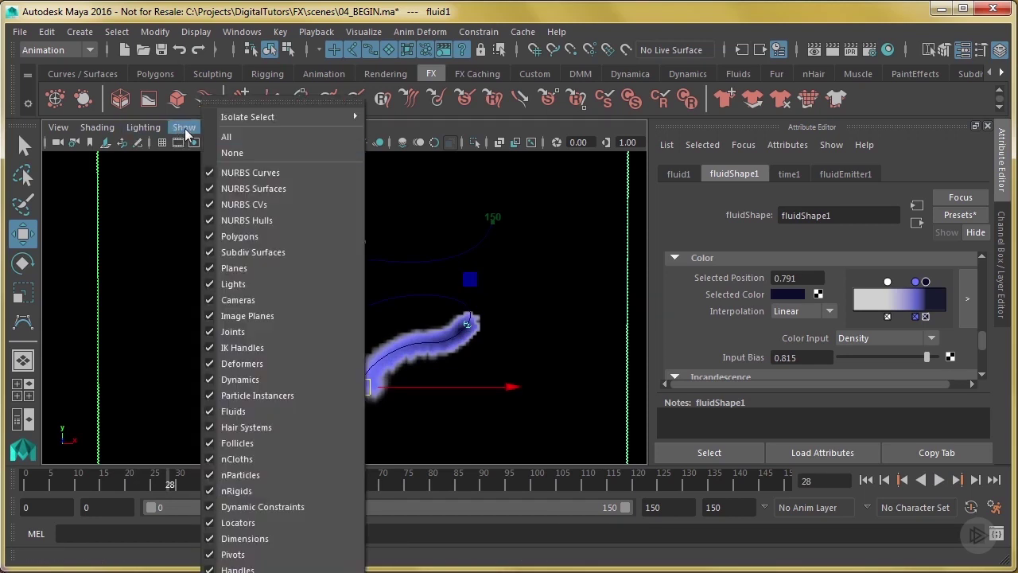
{"action": "left_click", "coordinate": [159, 152]}
{"action": "left_click", "coordinate": [183, 127]}
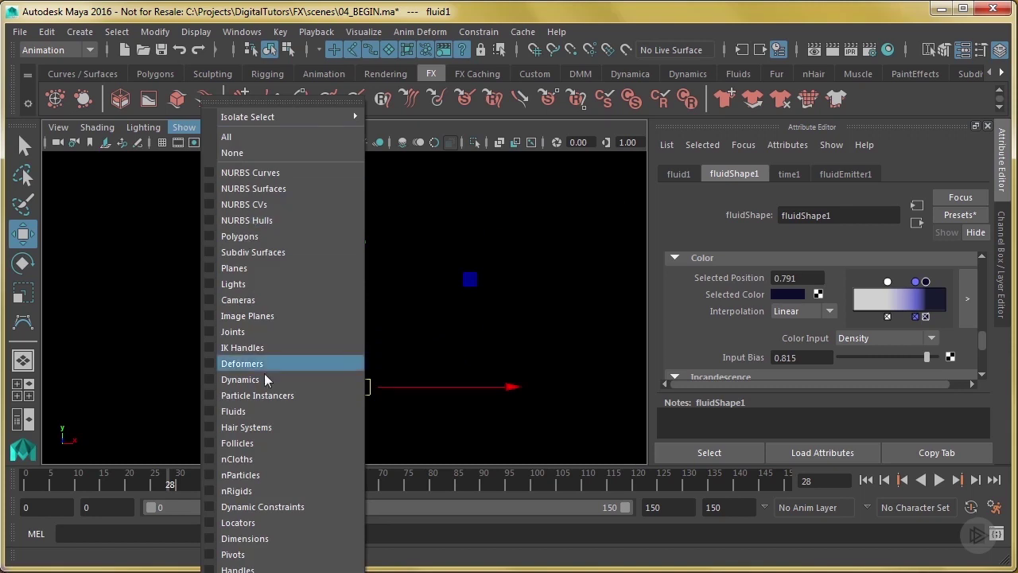
{"action": "left_click", "coordinate": [250, 409]}
Play the fluid-only simulation to frame 125, then rewind to frame 0.
{"action": "left_click", "coordinate": [484, 393]}
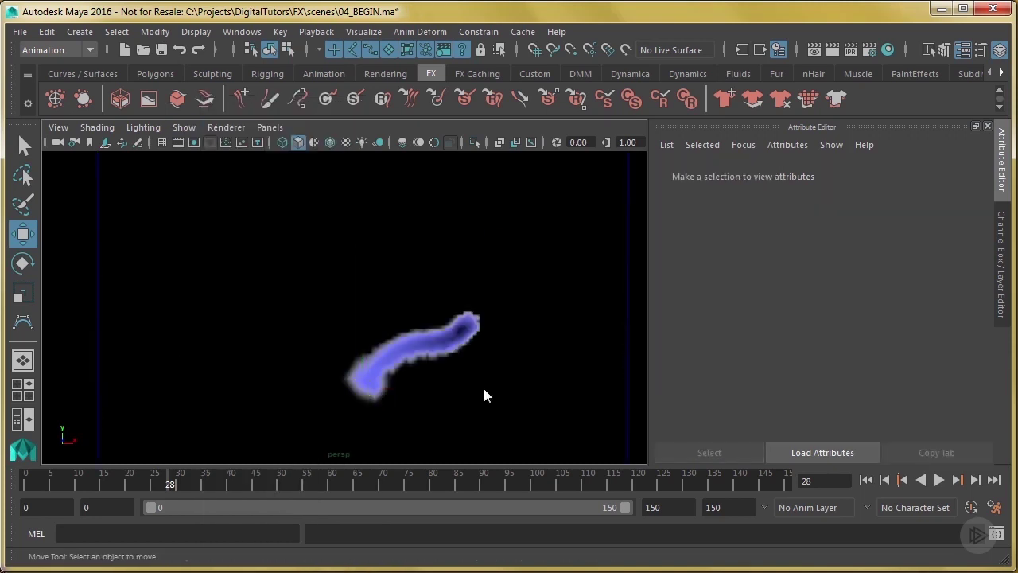
{"action": "left_click", "coordinate": [866, 479]}
{"action": "left_click", "coordinate": [939, 479]}
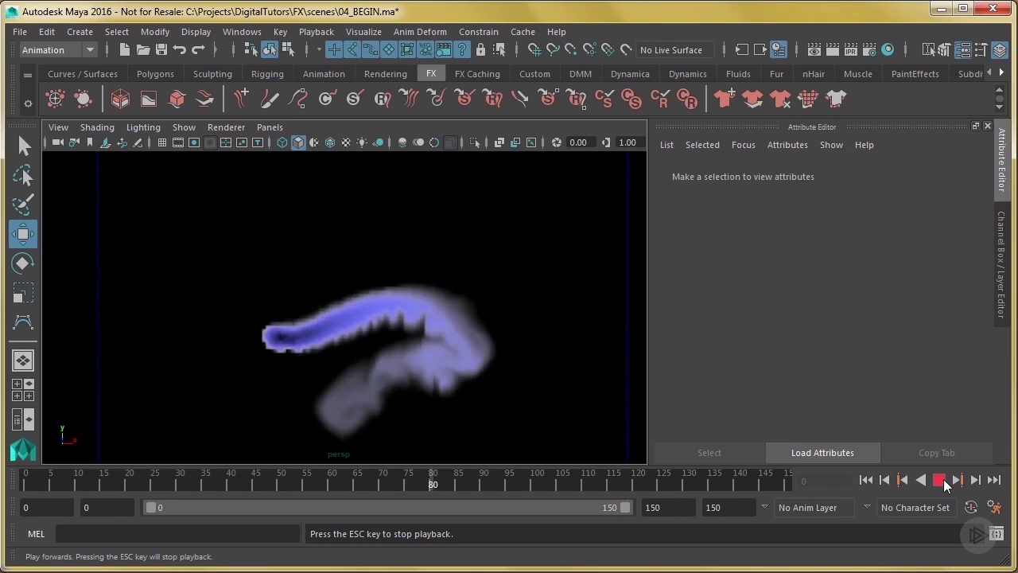
{"action": "left_click", "coordinate": [944, 483]}
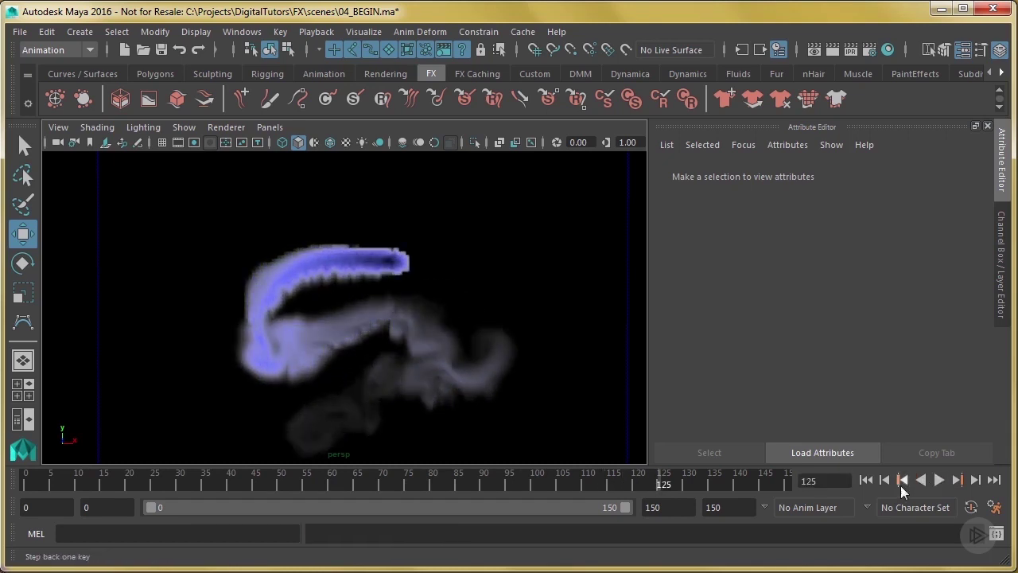
{"action": "left_click", "coordinate": [865, 479]}
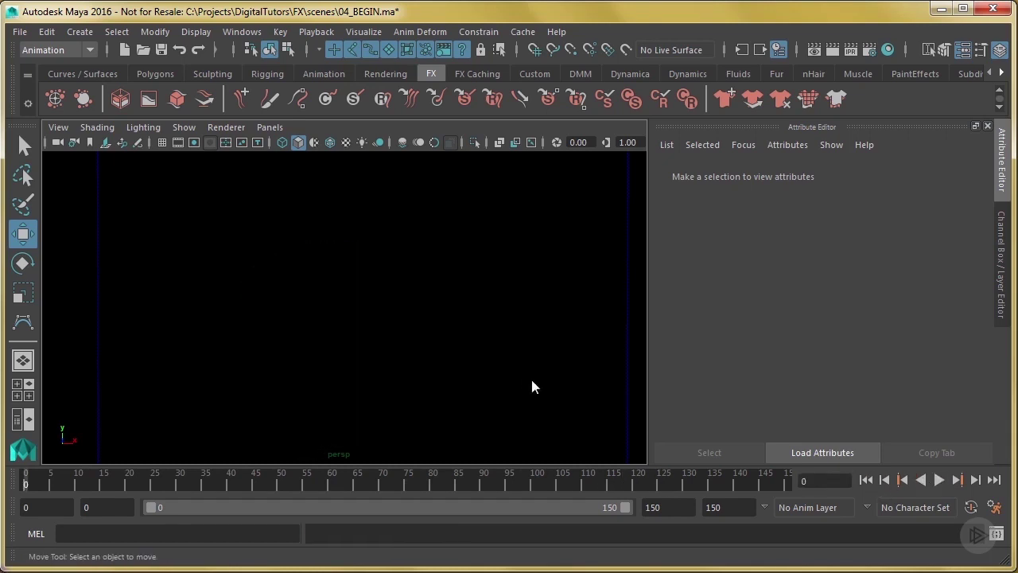
Show all object types again, switch to a light grey background, and replay from frame 0.
{"action": "left_click", "coordinate": [186, 128]}
{"action": "left_click", "coordinate": [231, 136]}
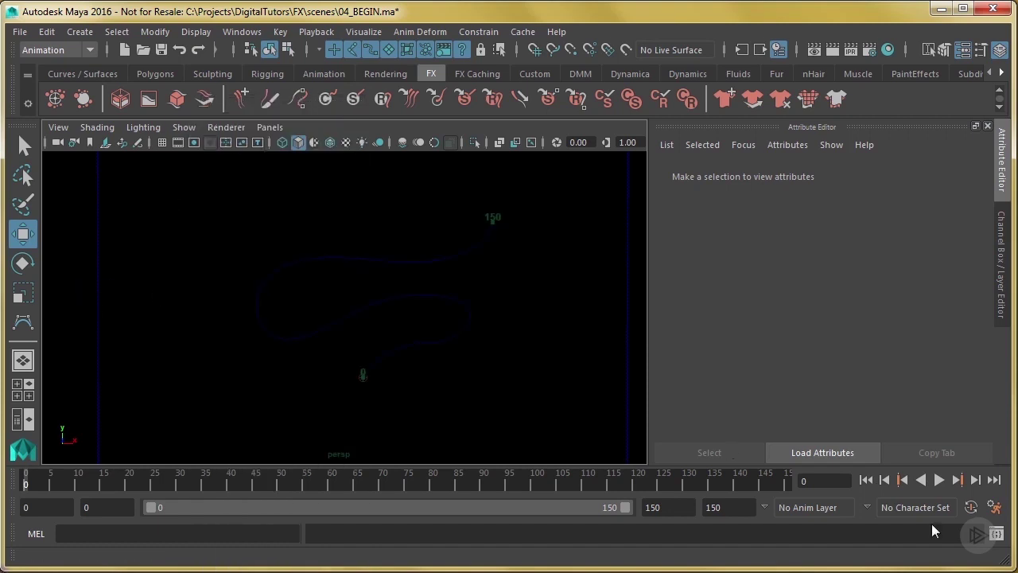
{"action": "key", "text": "alt+b"}
{"action": "key", "text": "alt+b"}
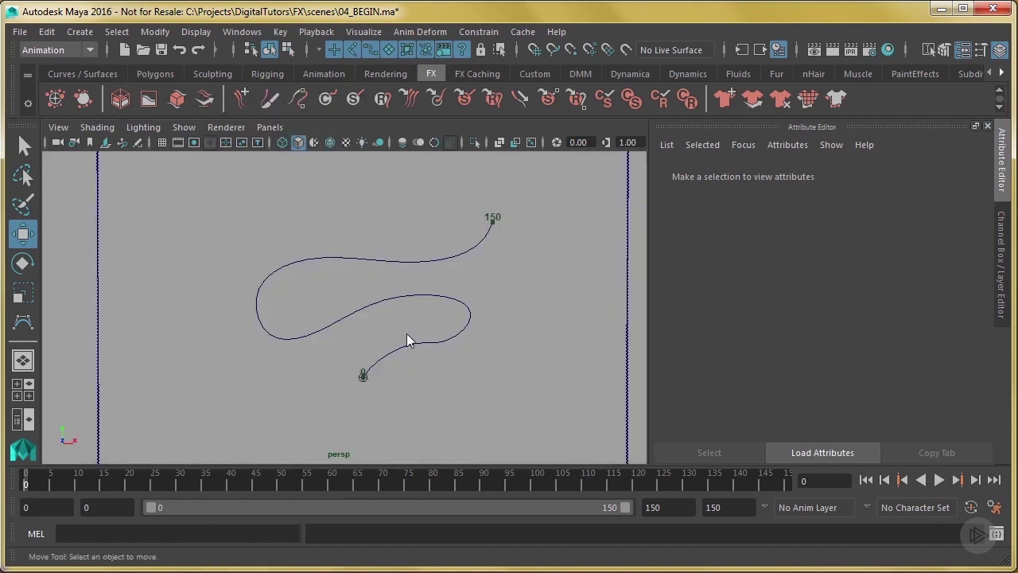
{"action": "left_click", "coordinate": [939, 480]}
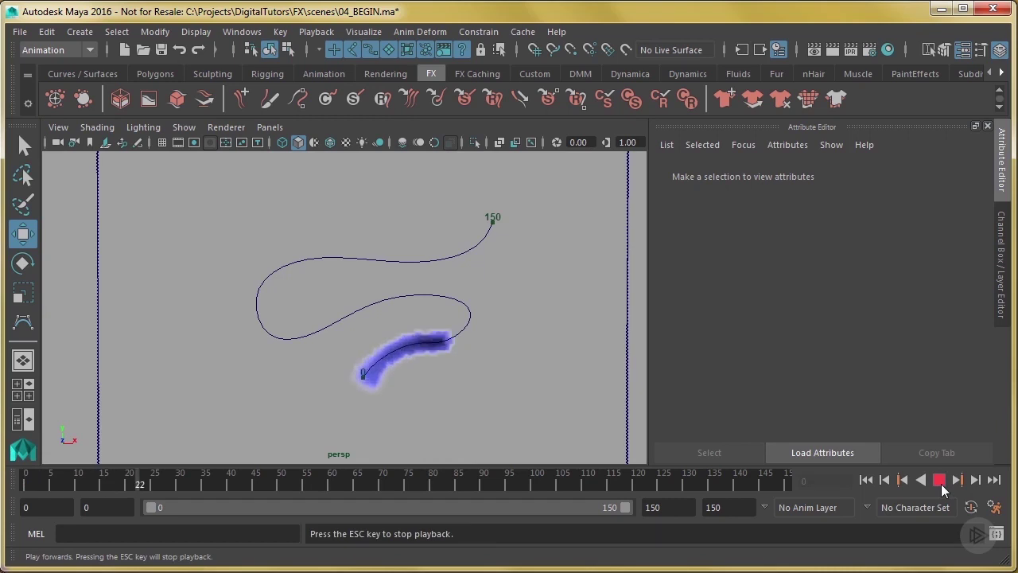
{"action": "left_click", "coordinate": [939, 479]}
{"action": "left_click", "coordinate": [867, 479]}
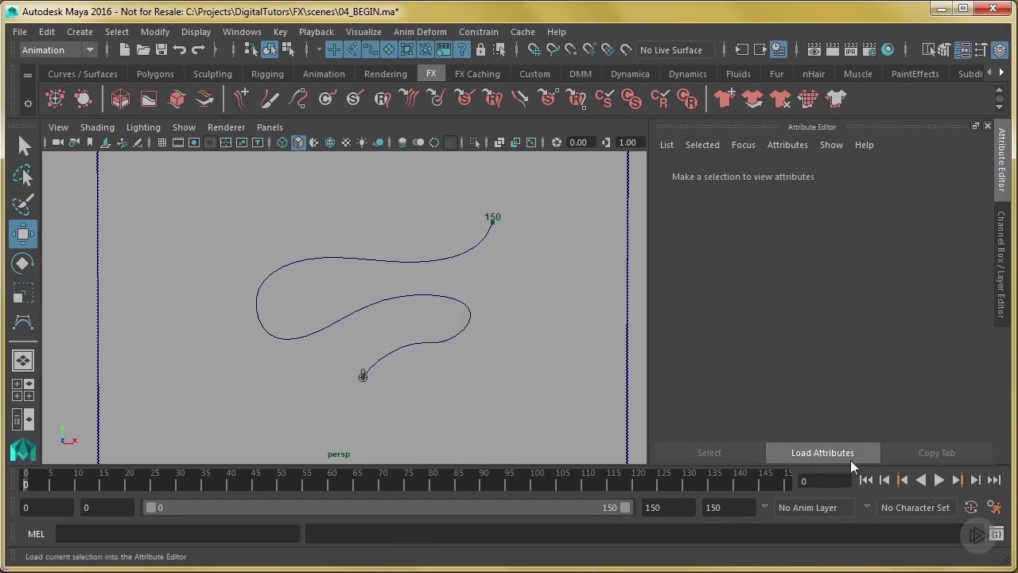
Switch to the FX menu set and create an Omni emitter named snow_shooter at 100 particles/sec.
{"action": "left_click", "coordinate": [56, 50]}
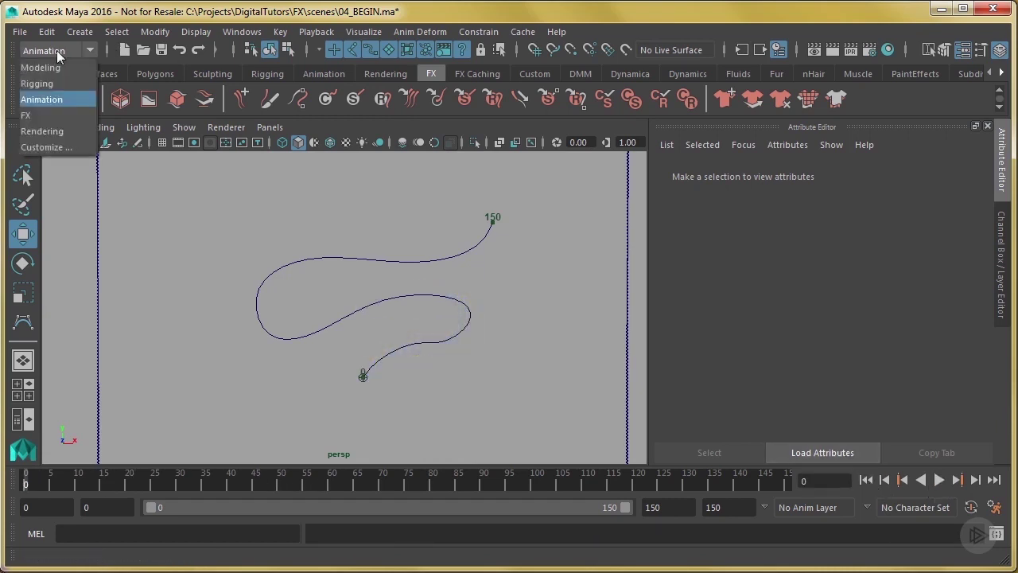
{"action": "left_click", "coordinate": [62, 116]}
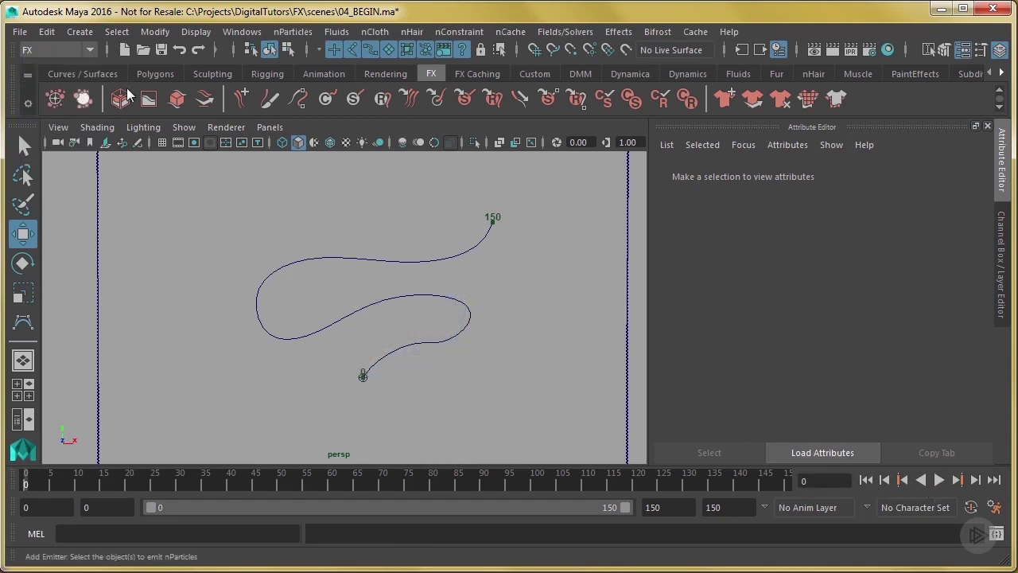
{"action": "left_click", "coordinate": [287, 36]}
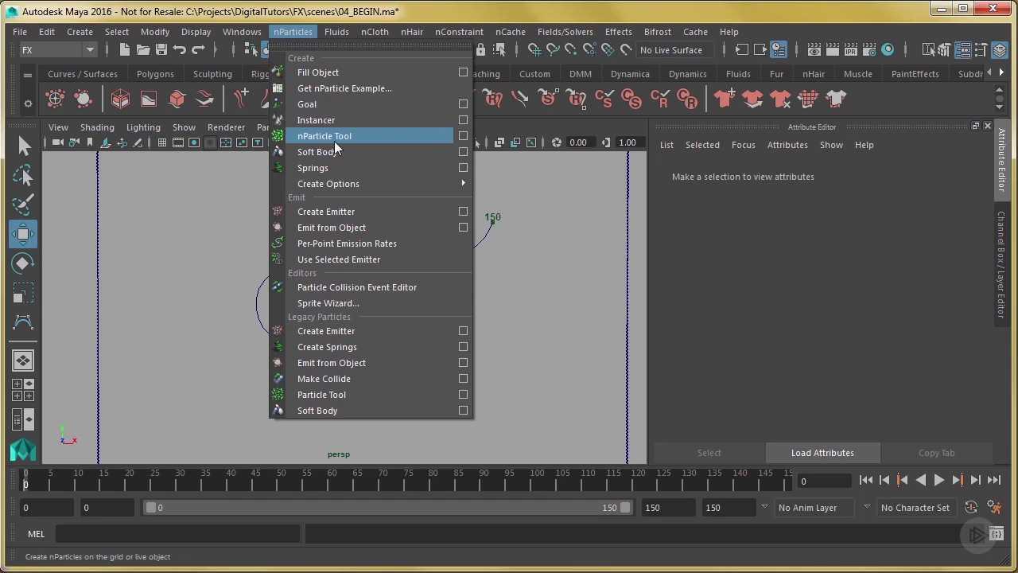
{"action": "left_click", "coordinate": [464, 211]}
{"action": "left_click_drag", "start_coordinate": [325, 87], "coordinate": [354, 138]}
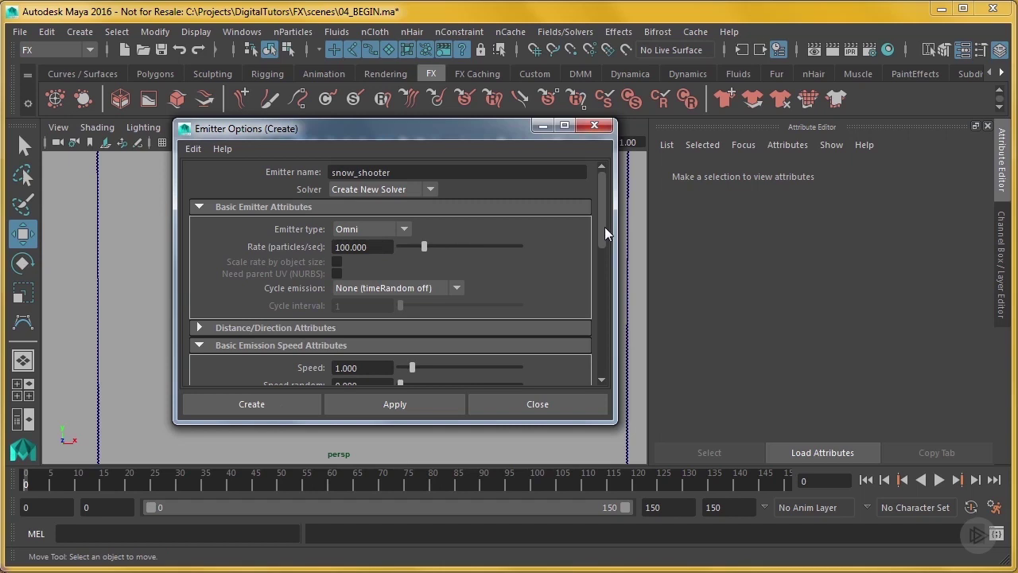
{"action": "left_click_drag", "start_coordinate": [605, 227], "coordinate": [602, 288]}
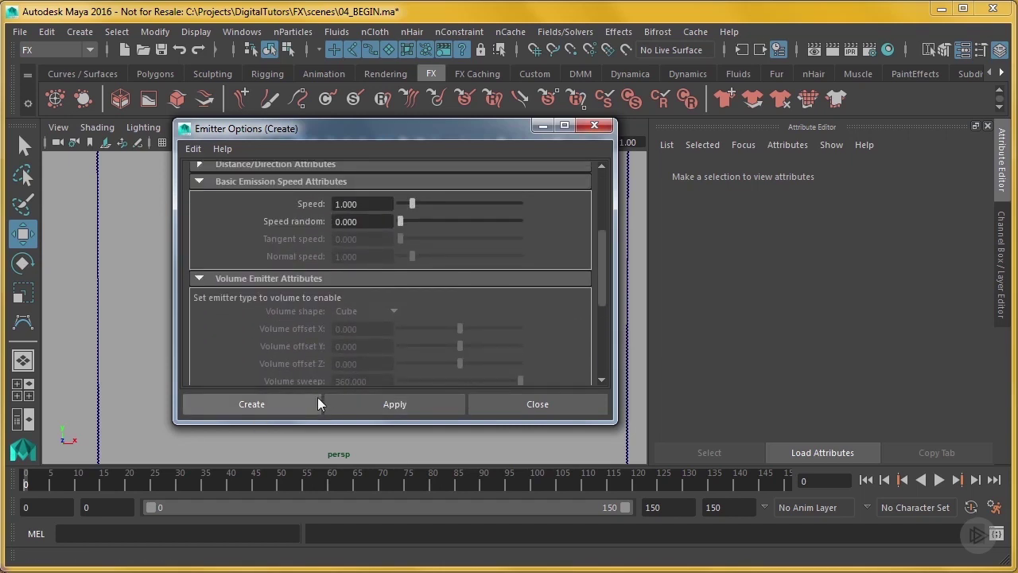
{"action": "left_click", "coordinate": [280, 407]}
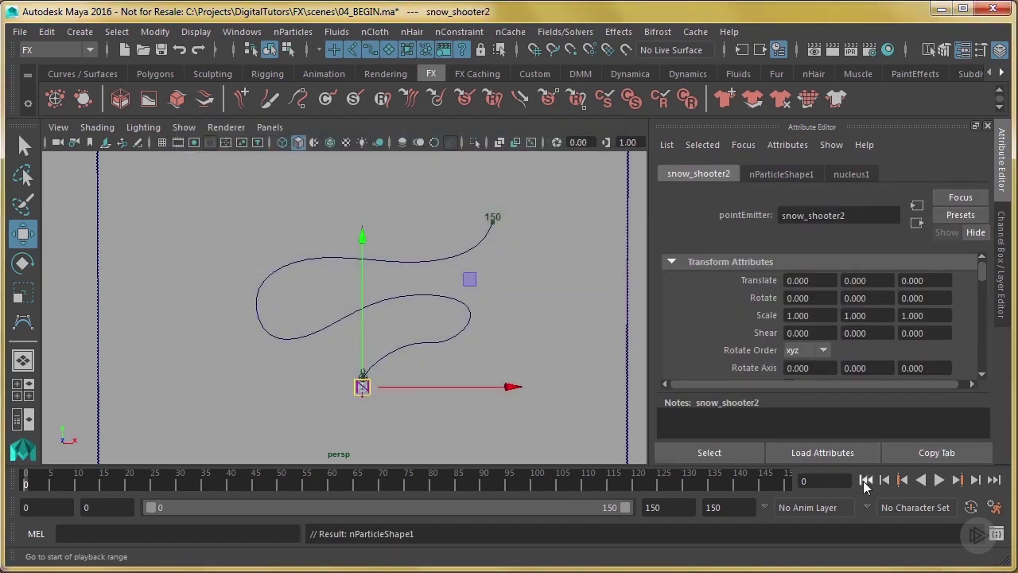
Play back the new emitter on a black background, zoom out, then rewind to frame 0.
{"action": "left_click", "coordinate": [937, 480]}
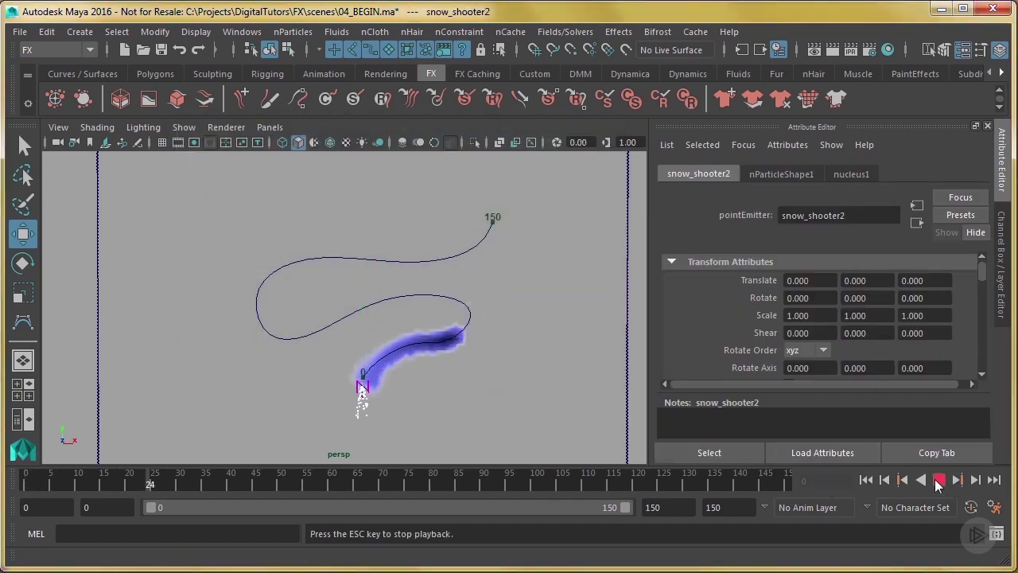
{"action": "key", "text": "Escape"}
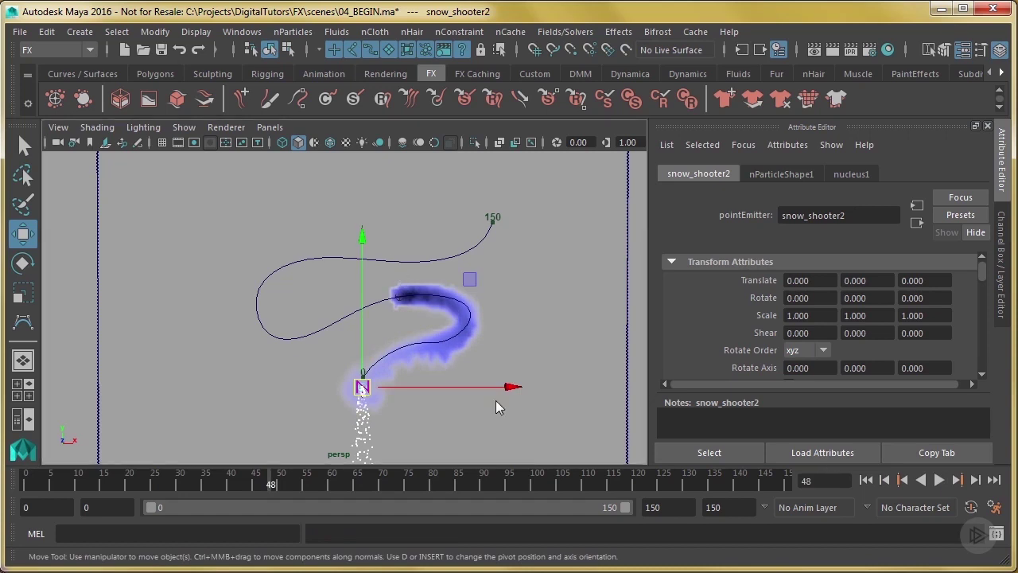
{"action": "key", "text": "alt+b"}
{"action": "key", "text": "alt+b"}
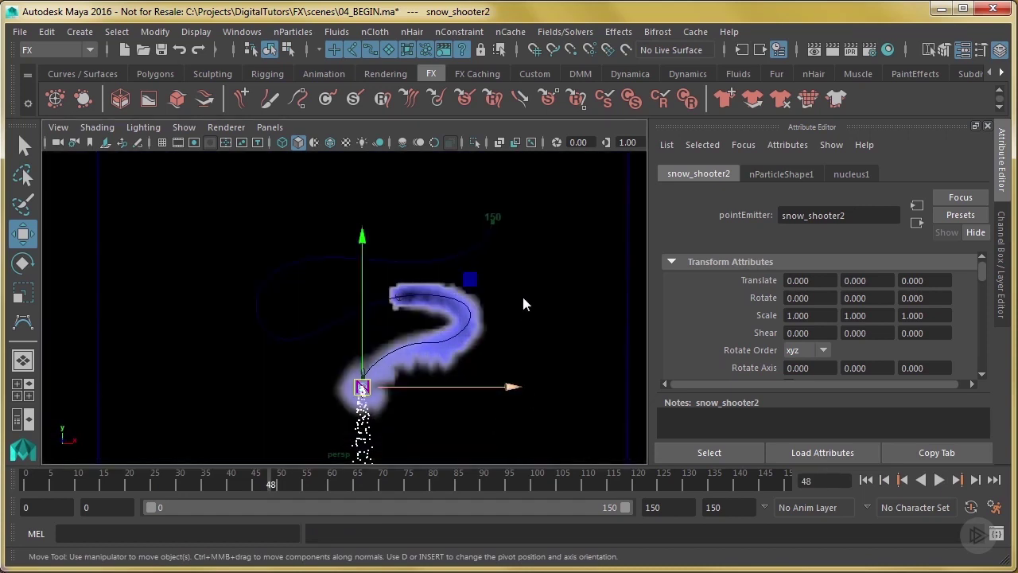
{"action": "scroll", "coordinate": [523, 299], "scroll_direction": "down", "scroll_amount": 2}
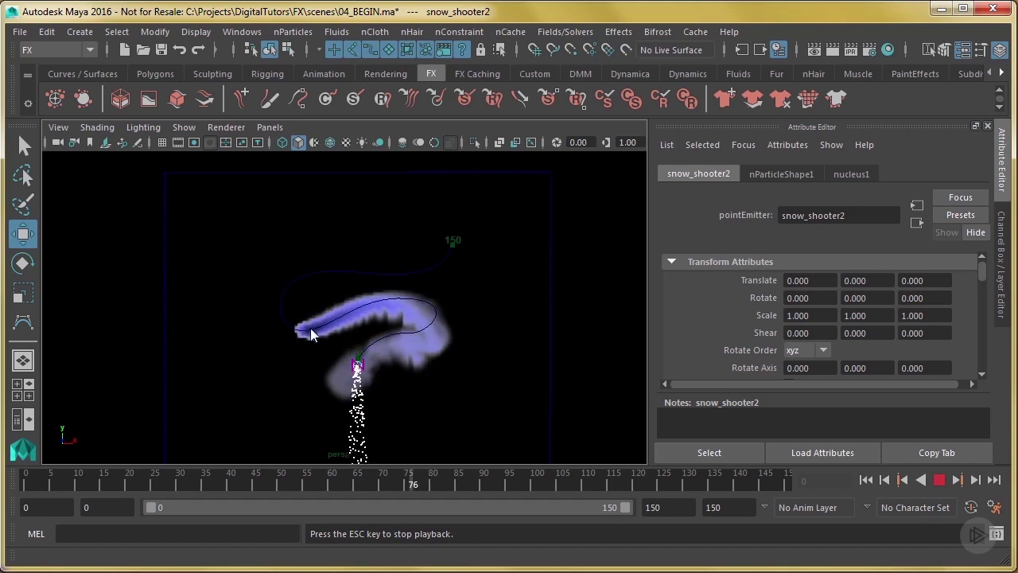
{"action": "left_click", "coordinate": [938, 480]}
{"action": "left_click", "coordinate": [866, 480]}
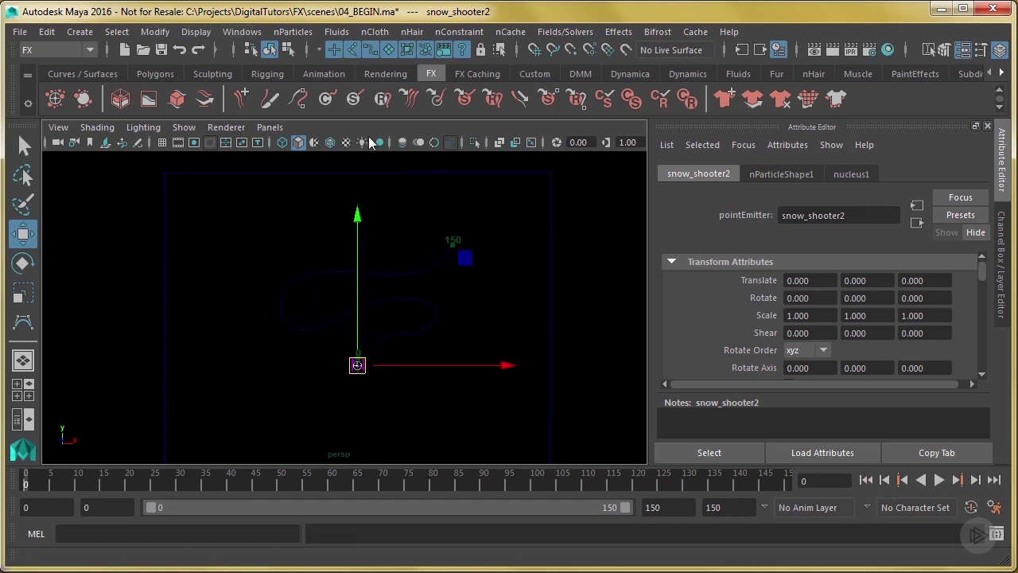
Select snow_shooter2 and curve1, then attach the emitter to curve1 as a motion path.
{"action": "left_click", "coordinate": [242, 32]}
{"action": "left_click", "coordinate": [264, 171]}
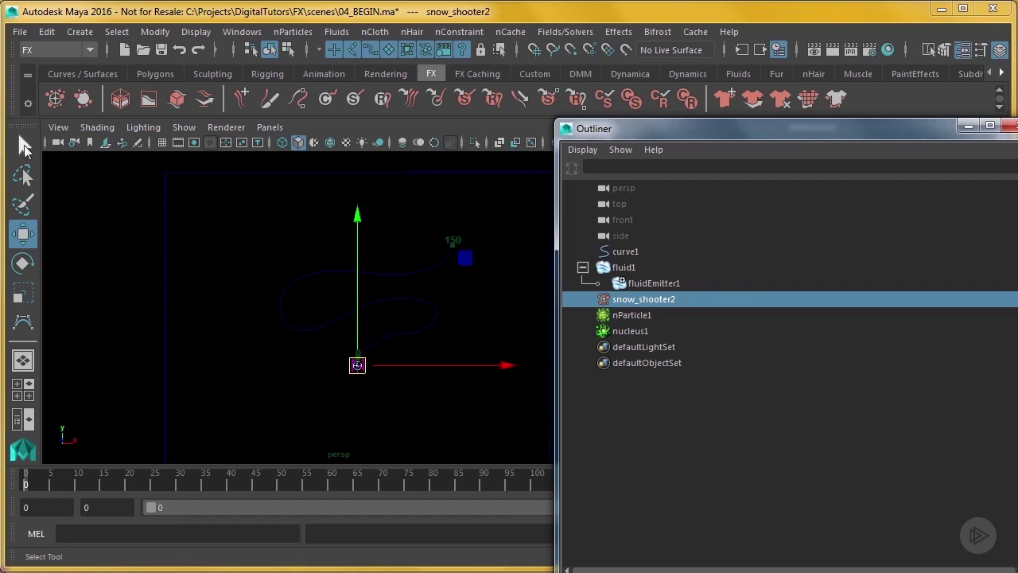
{"action": "key", "text": "q"}
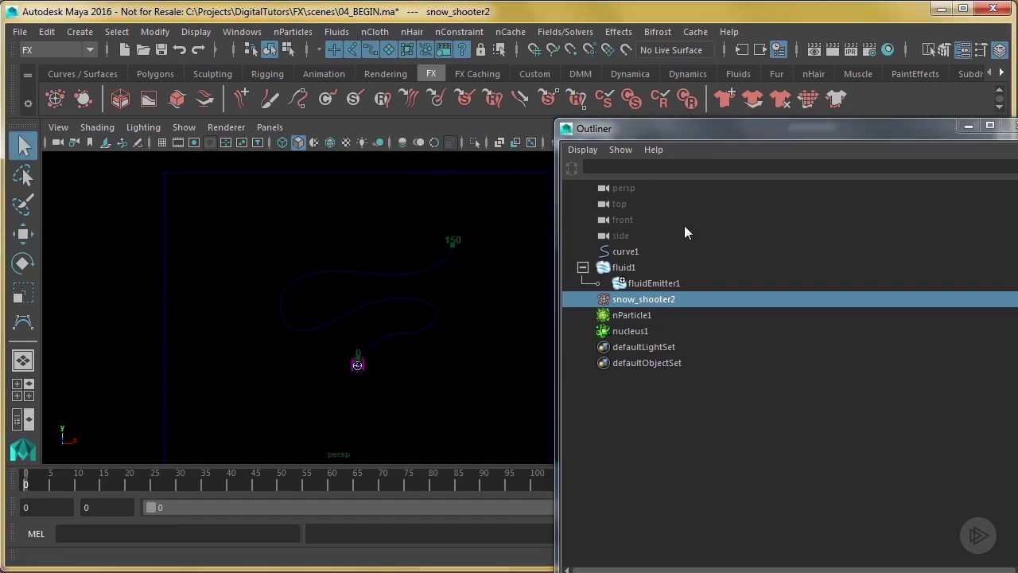
{"action": "left_click", "coordinate": [628, 253], "text": "ctrl"}
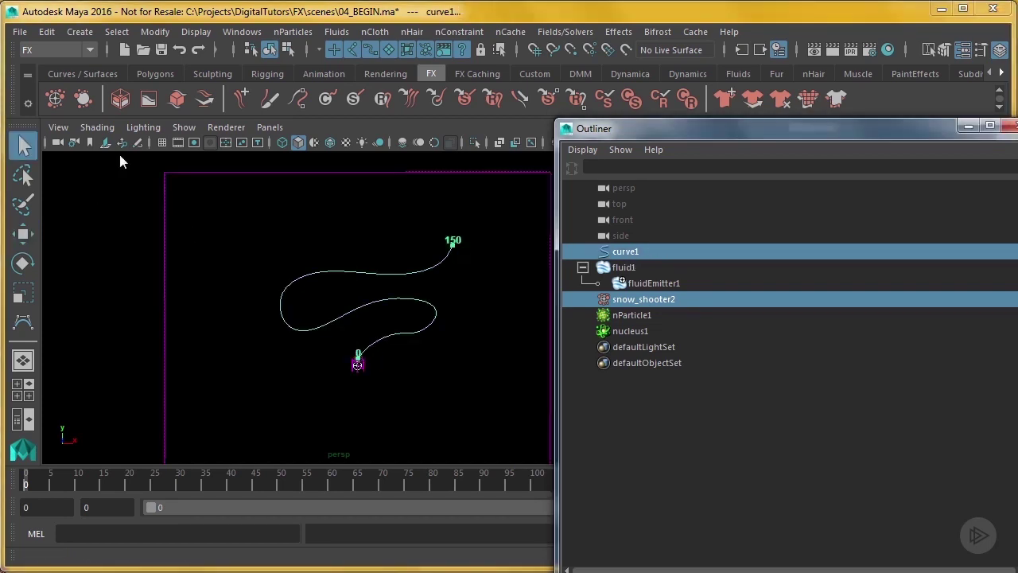
{"action": "left_click", "coordinate": [42, 51]}
{"action": "left_click", "coordinate": [42, 97]}
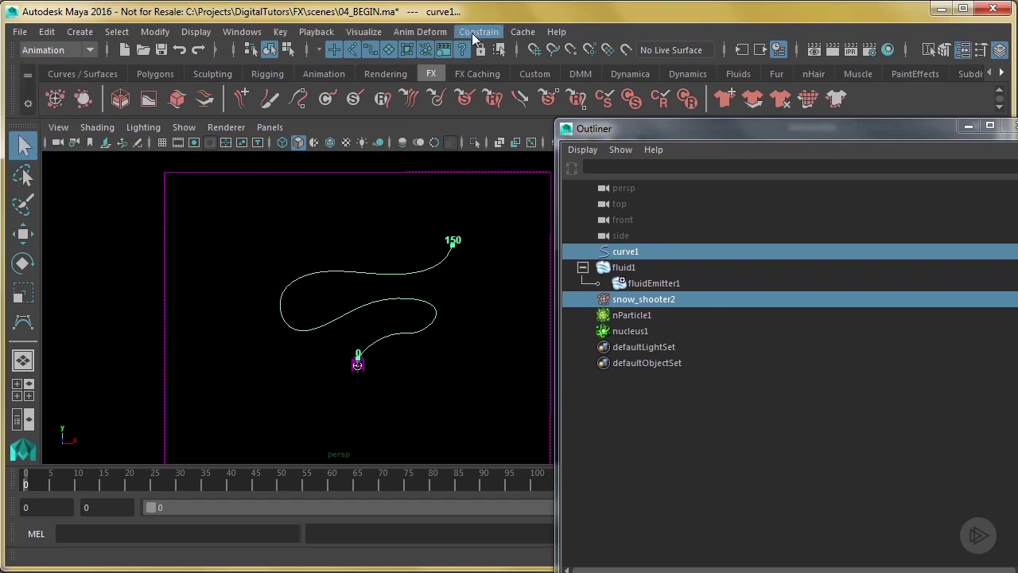
{"action": "left_click", "coordinate": [477, 31]}
{"action": "mouse_move", "coordinate": [556, 172]}
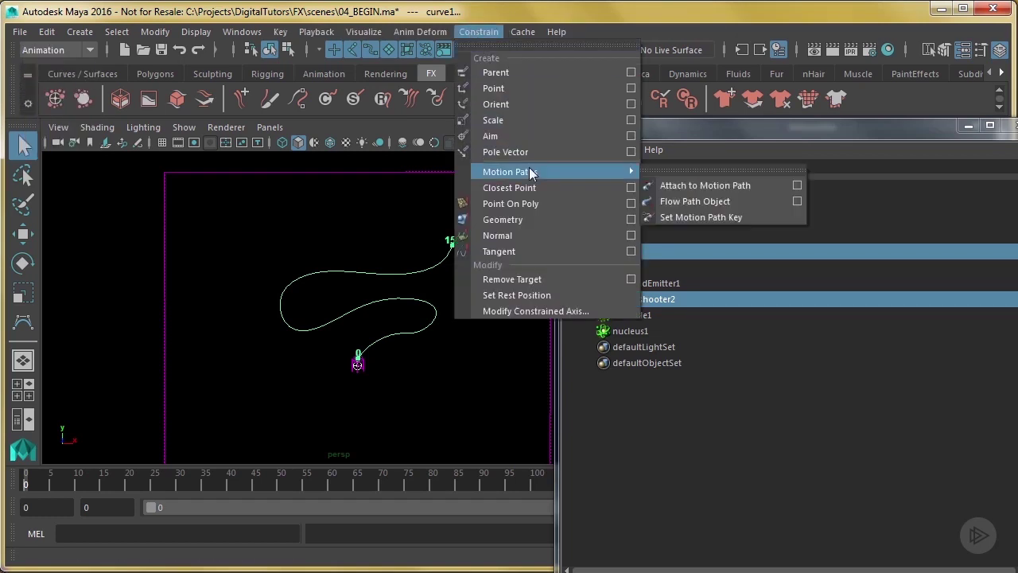
{"action": "left_click", "coordinate": [692, 186]}
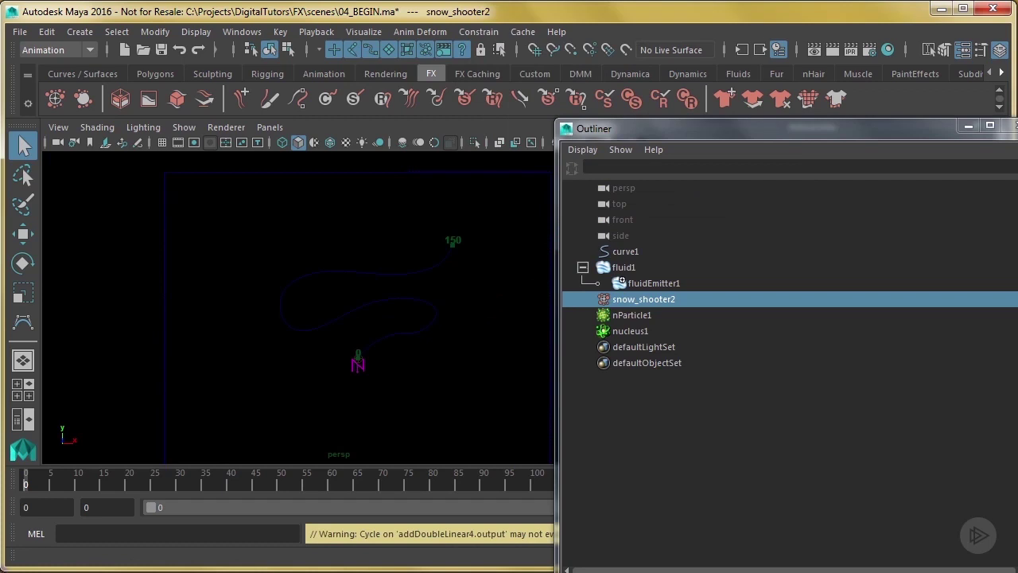
Close the Outliner and play the animation to frame 138 to preview the emission.
{"action": "left_click", "coordinate": [1010, 125]}
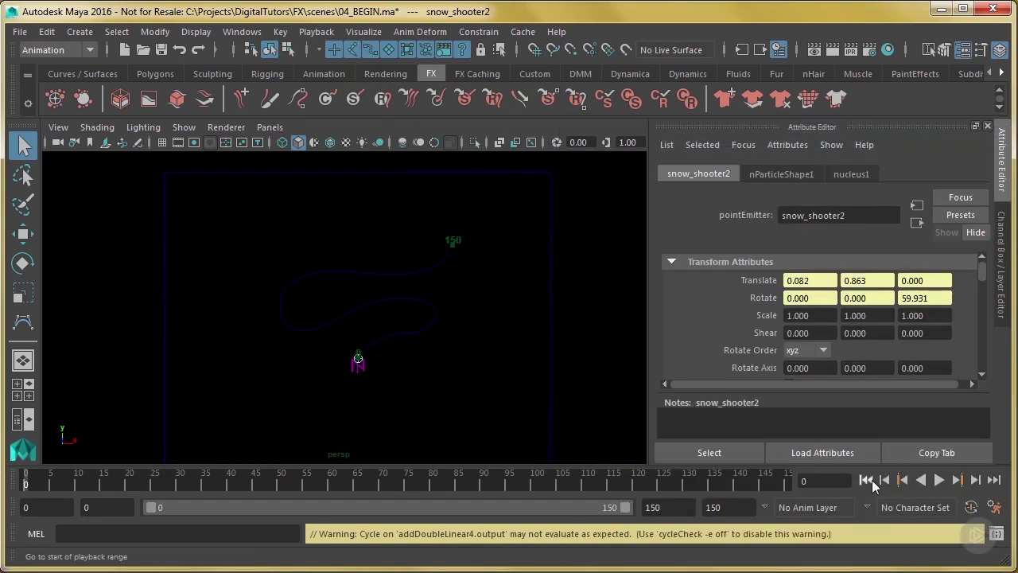
{"action": "left_click", "coordinate": [940, 481]}
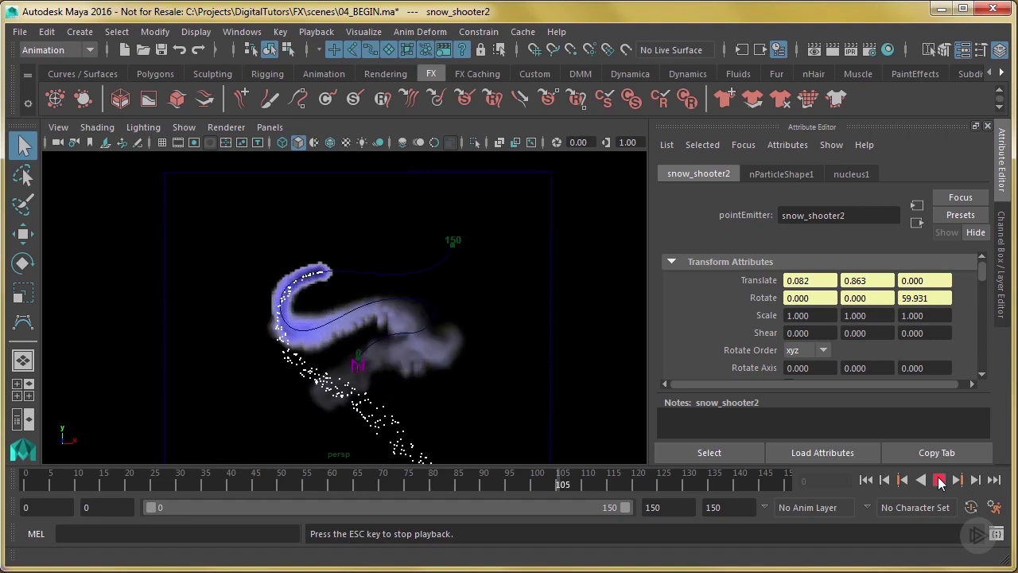
{"action": "left_click", "coordinate": [939, 479]}
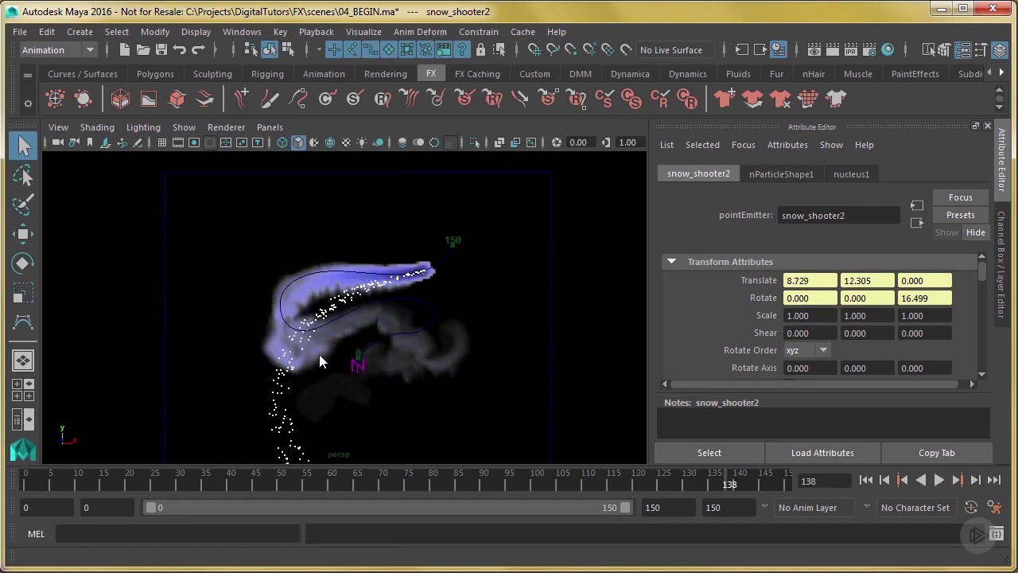
Select nParticle1 in the Outliner and set its Lifespan Mode to Random range.
{"action": "left_click", "coordinate": [242, 31]}
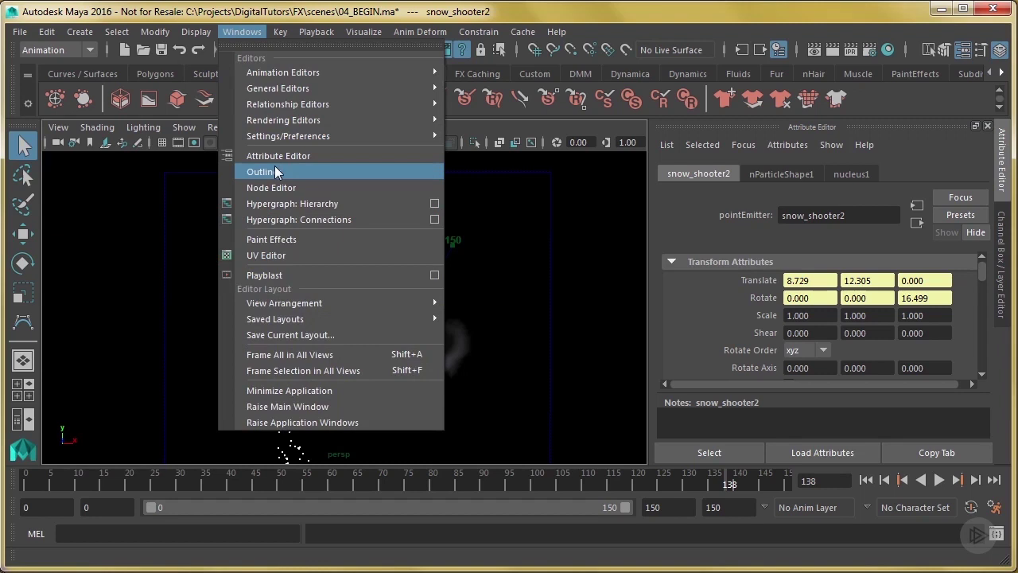
{"action": "left_click", "coordinate": [275, 172]}
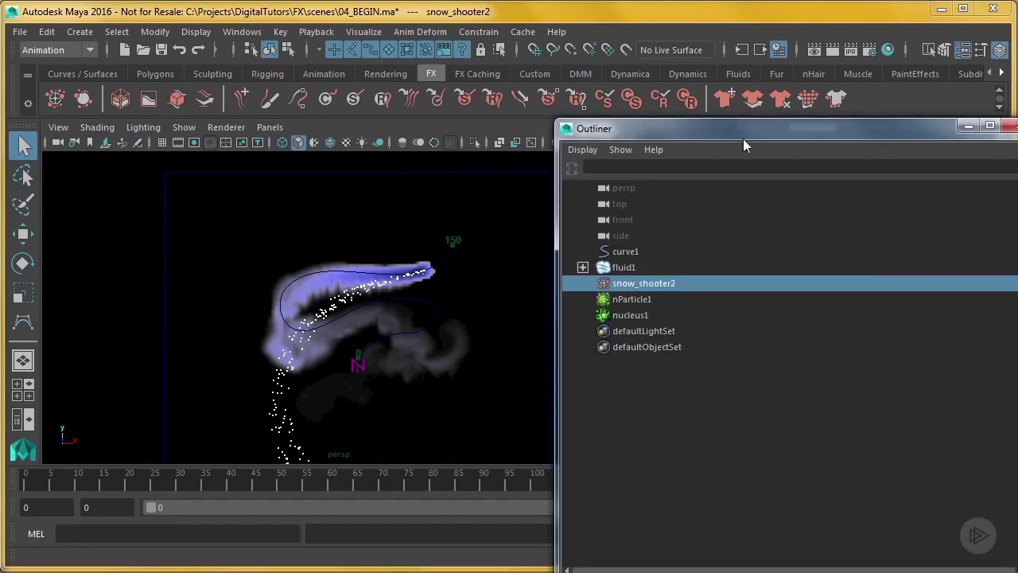
{"action": "left_click_drag", "start_coordinate": [742, 138], "coordinate": [479, 140]}
{"action": "left_click", "coordinate": [382, 311]}
{"action": "left_click_drag", "start_coordinate": [627, 139], "coordinate": [378, 122]}
{"action": "left_click", "coordinate": [724, 295]}
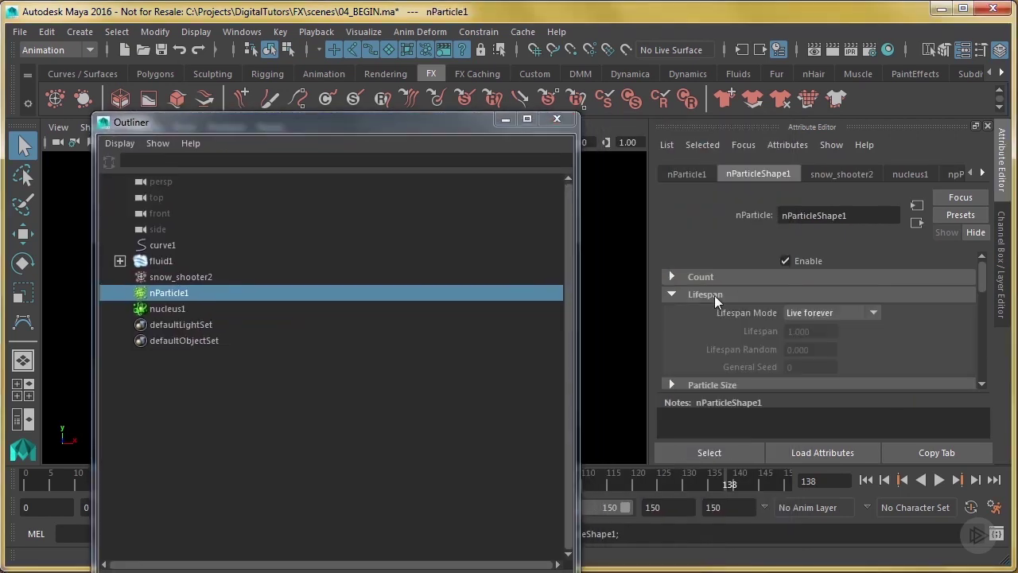
{"action": "left_click", "coordinate": [857, 316]}
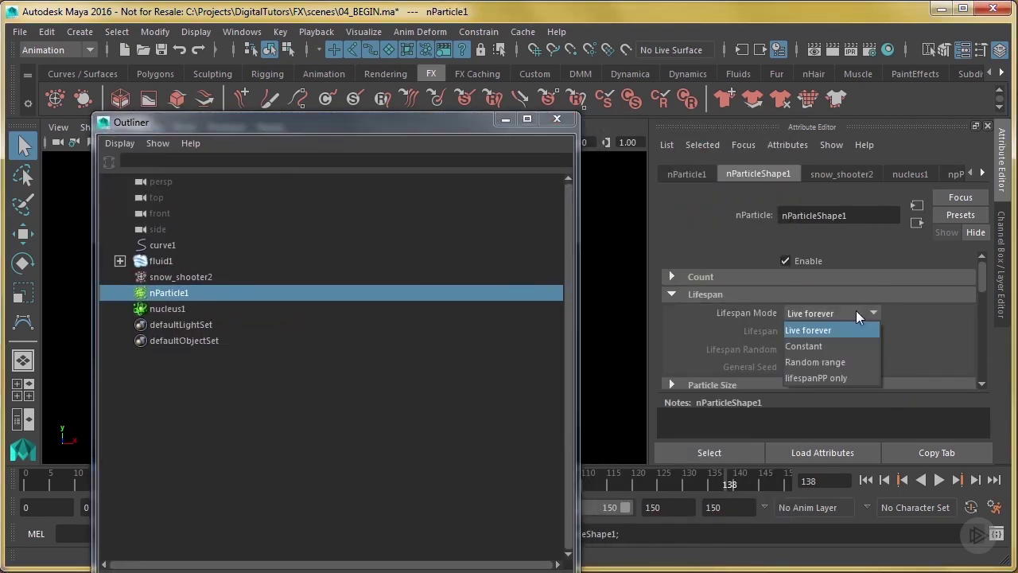
{"action": "left_click", "coordinate": [852, 365]}
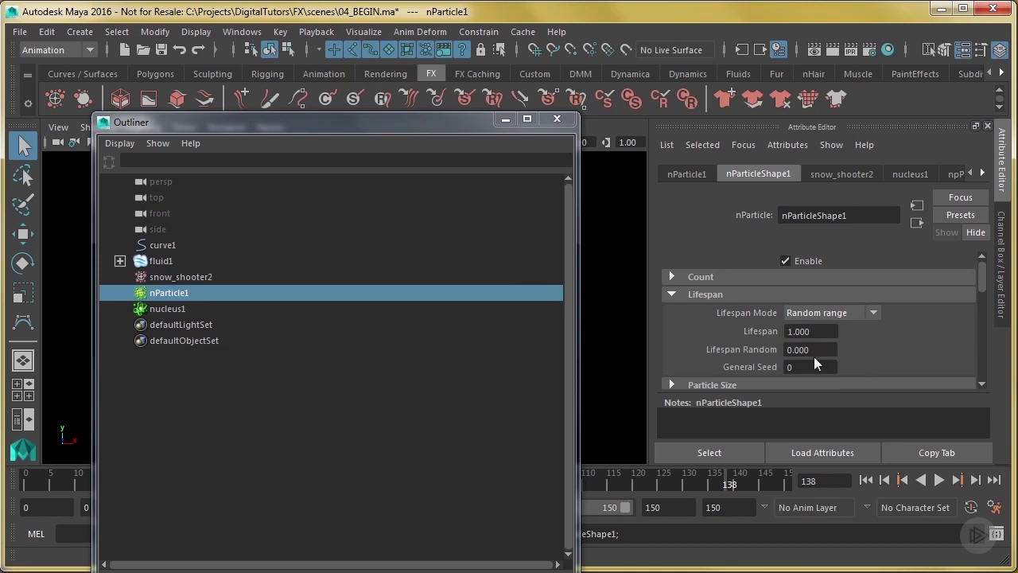
Set Lifespan Random to 0.25 and test the lifespan with two playbacks.
{"action": "left_click_drag", "start_coordinate": [465, 133], "coordinate": [502, 465]}
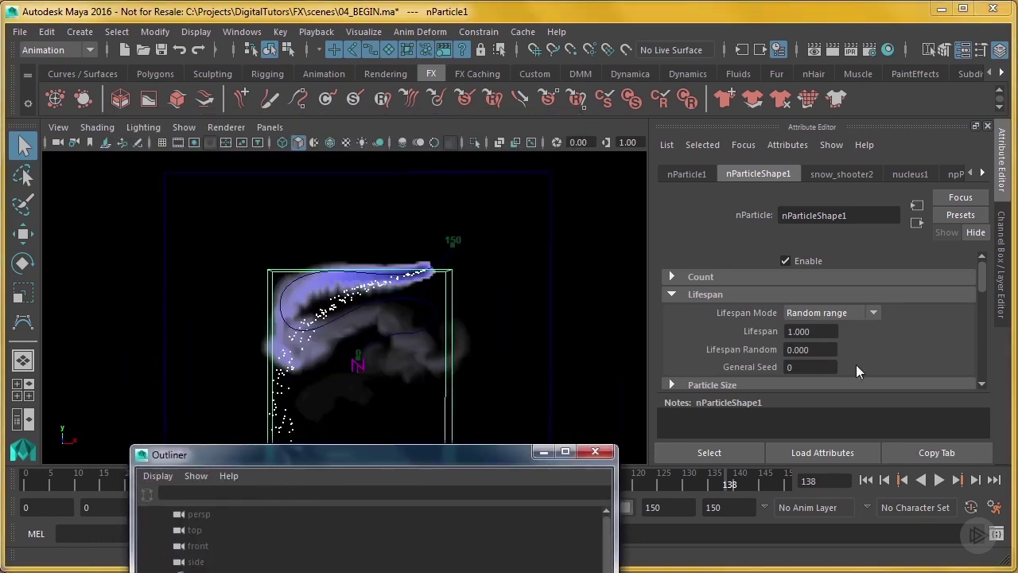
{"action": "left_click", "coordinate": [805, 359]}
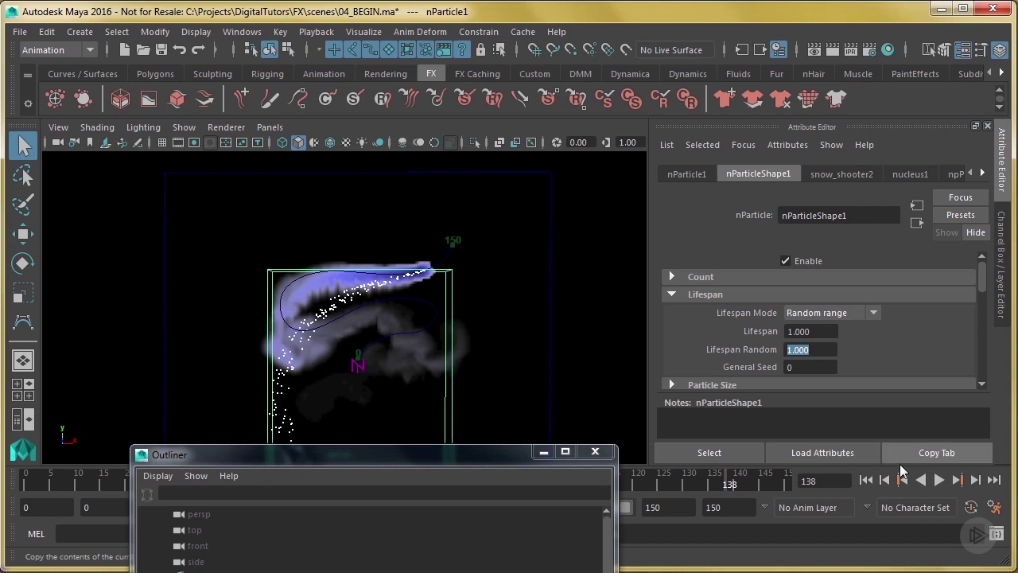
{"action": "left_click", "coordinate": [866, 480]}
{"action": "left_click", "coordinate": [938, 482]}
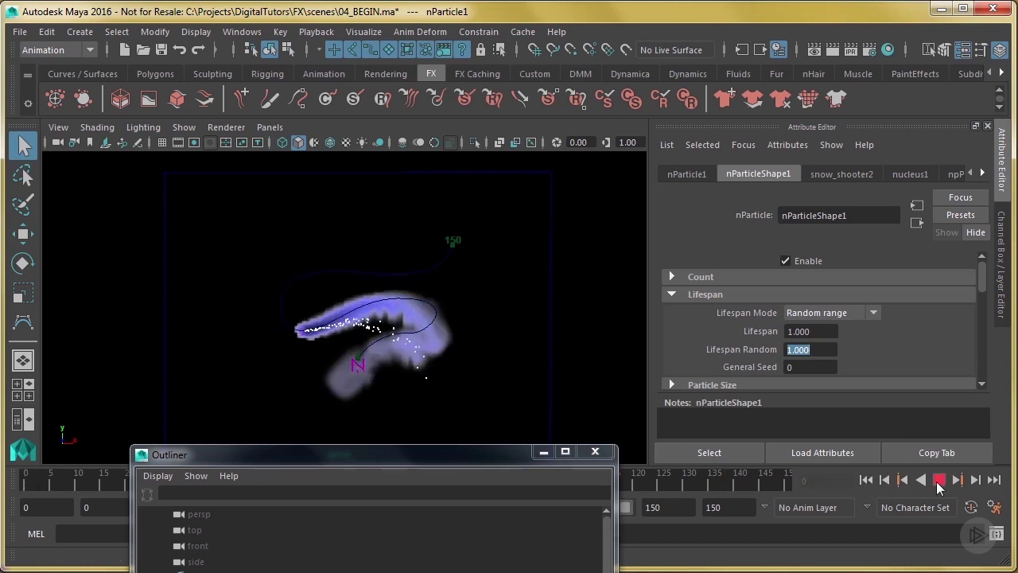
{"action": "left_click", "coordinate": [939, 482]}
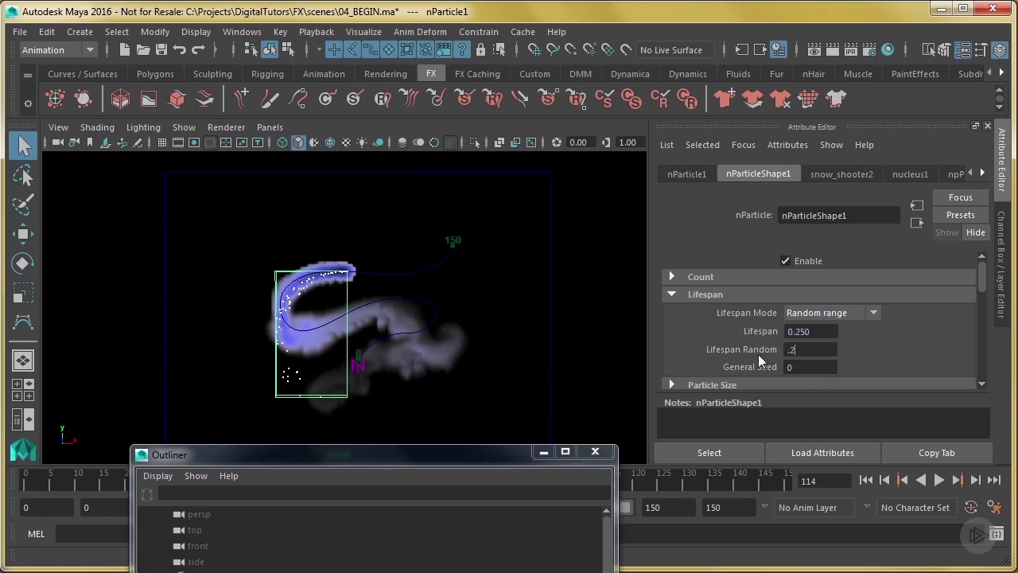
{"action": "left_click", "coordinate": [866, 479]}
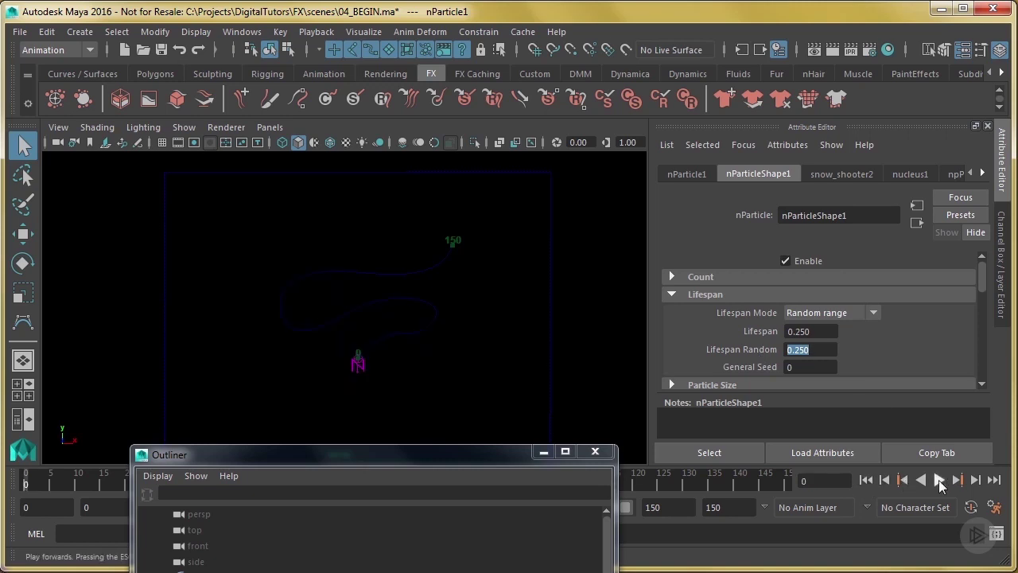
{"action": "left_click", "coordinate": [938, 481]}
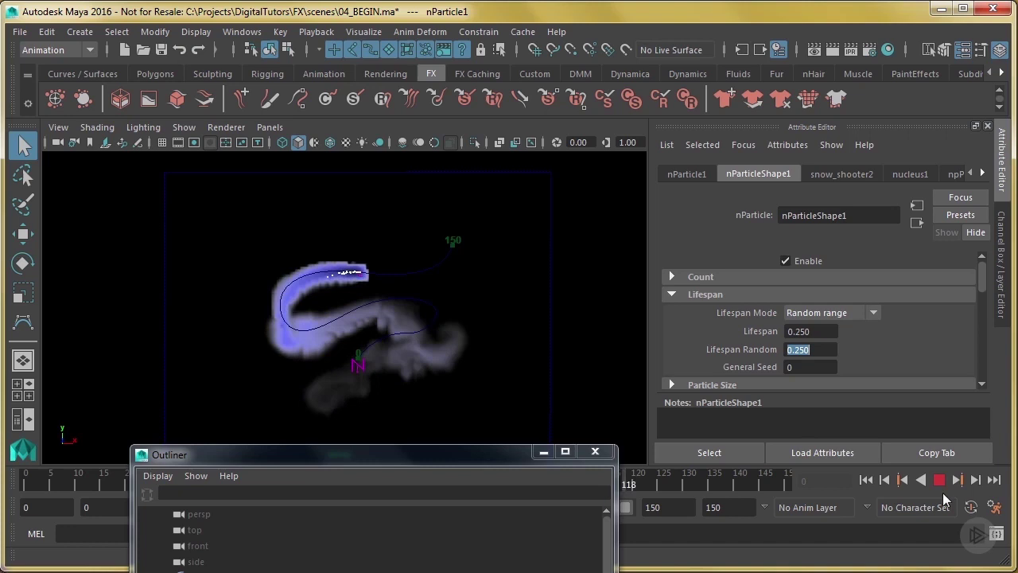
{"action": "left_click", "coordinate": [939, 481]}
Set Lifespan to 0.75, replay to frame 84, and close the Outliner.
{"action": "left_click_drag", "start_coordinate": [809, 332], "coordinate": [776, 338]}
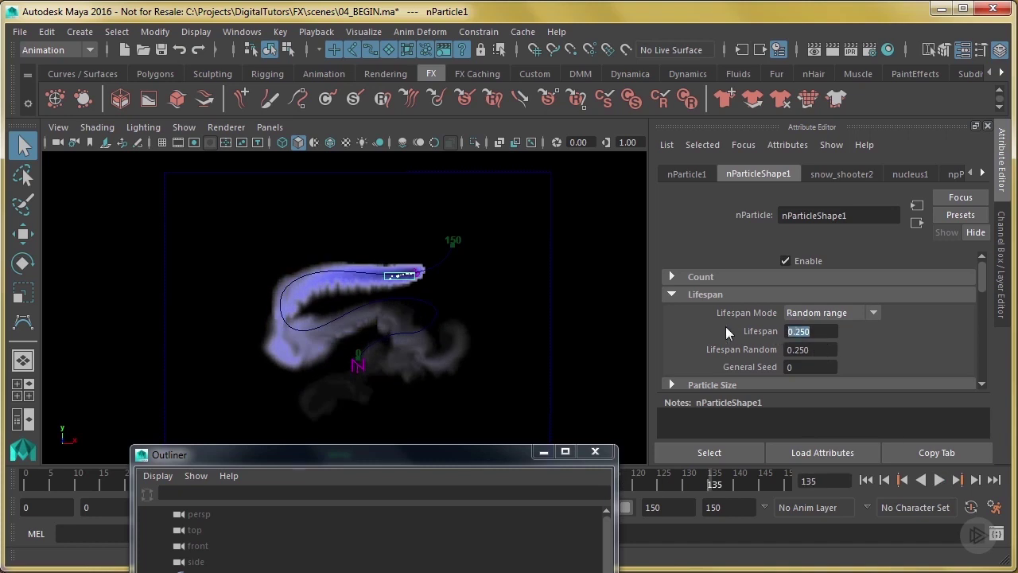
{"action": "left_click", "coordinate": [866, 480]}
{"action": "left_click", "coordinate": [939, 481]}
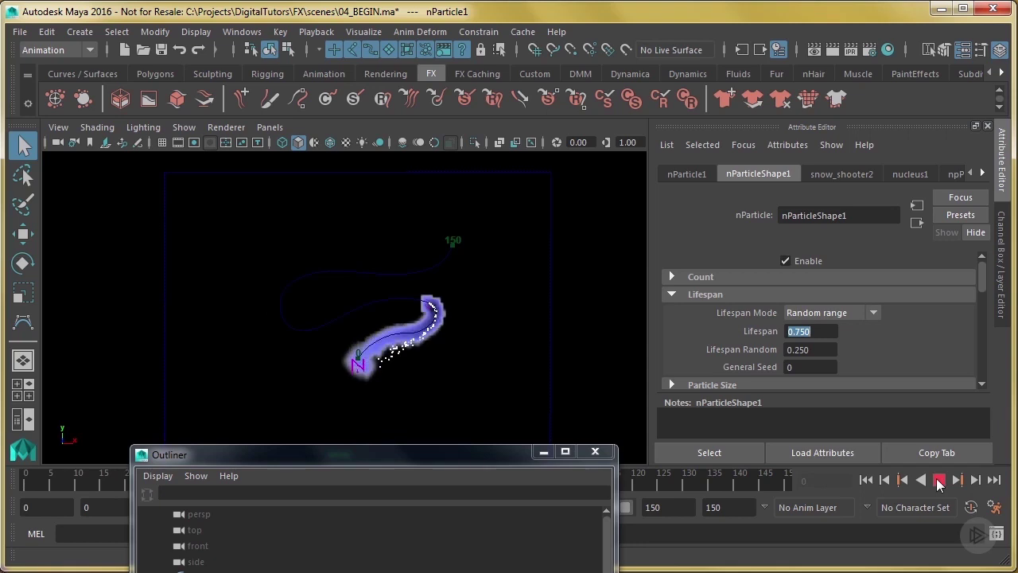
{"action": "left_click", "coordinate": [939, 480]}
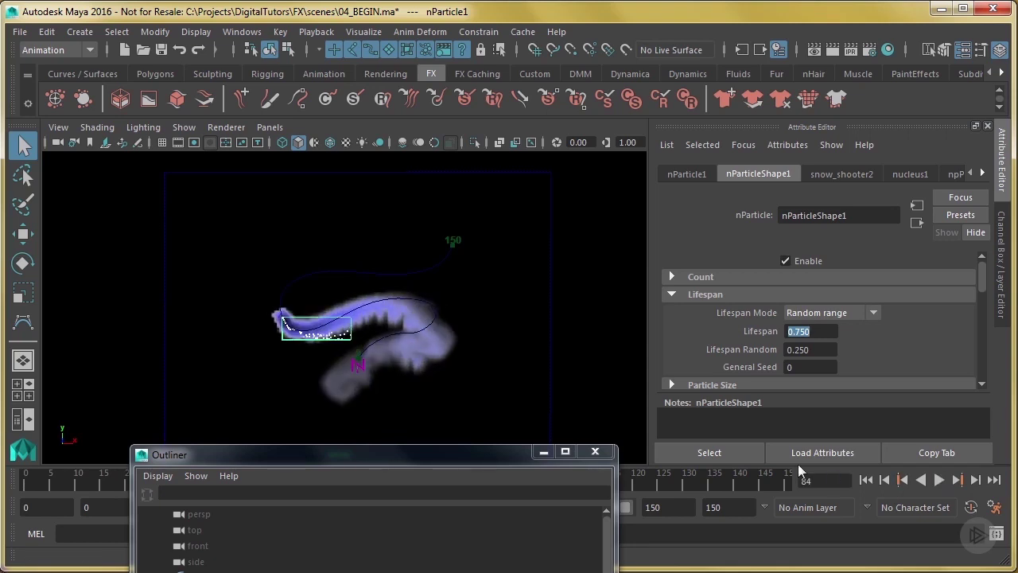
{"action": "left_click", "coordinate": [595, 451]}
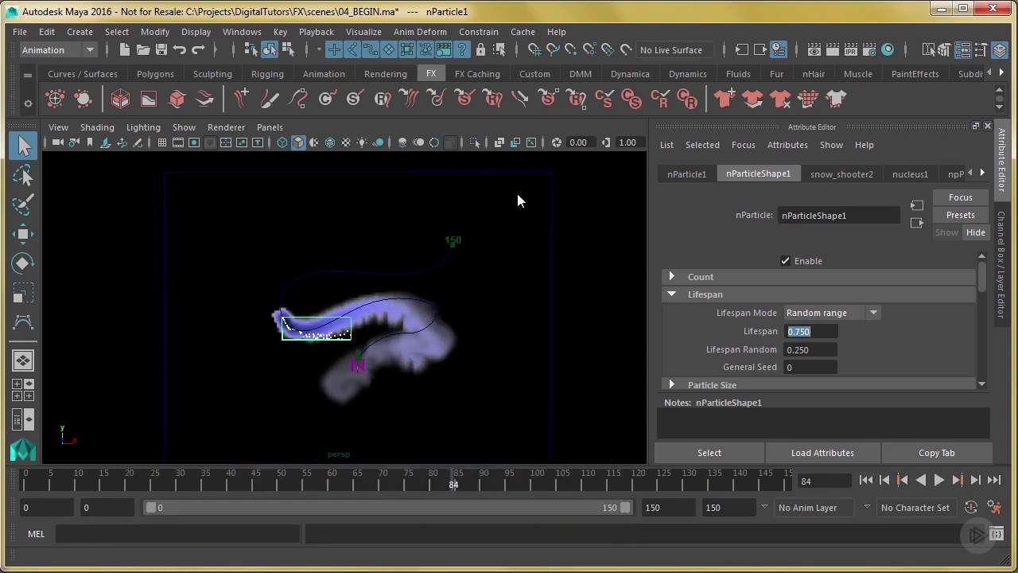
Render frame 84, then select nParticle1 via the Outliner and show its channels.
{"action": "left_click", "coordinate": [831, 50]}
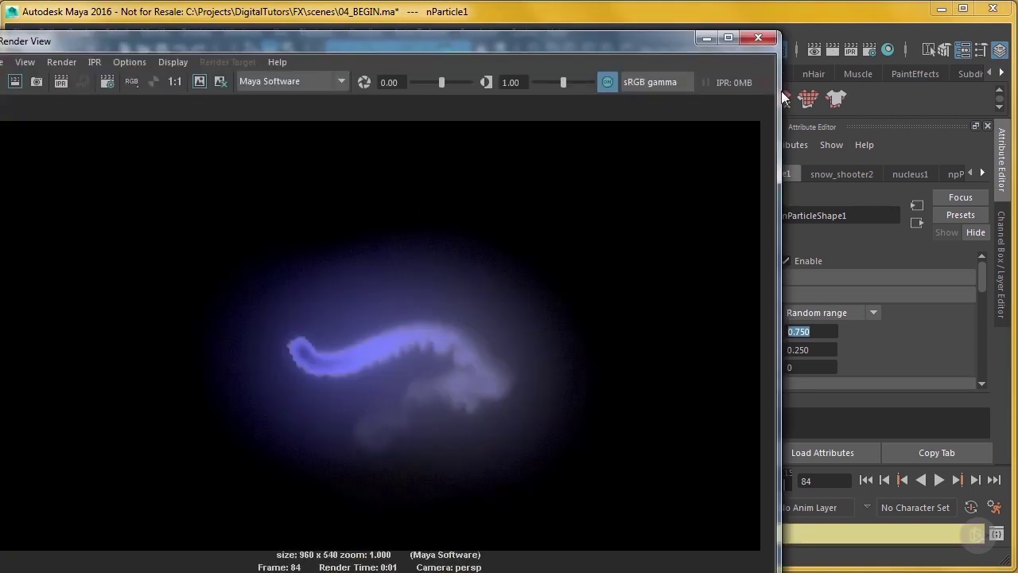
{"action": "left_click", "coordinate": [705, 38]}
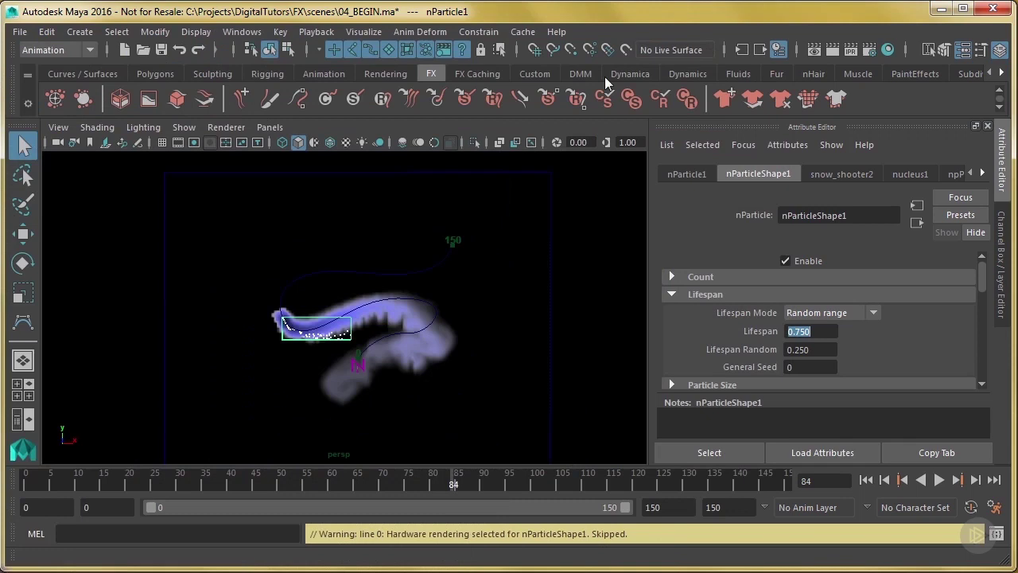
{"action": "left_click", "coordinate": [242, 32]}
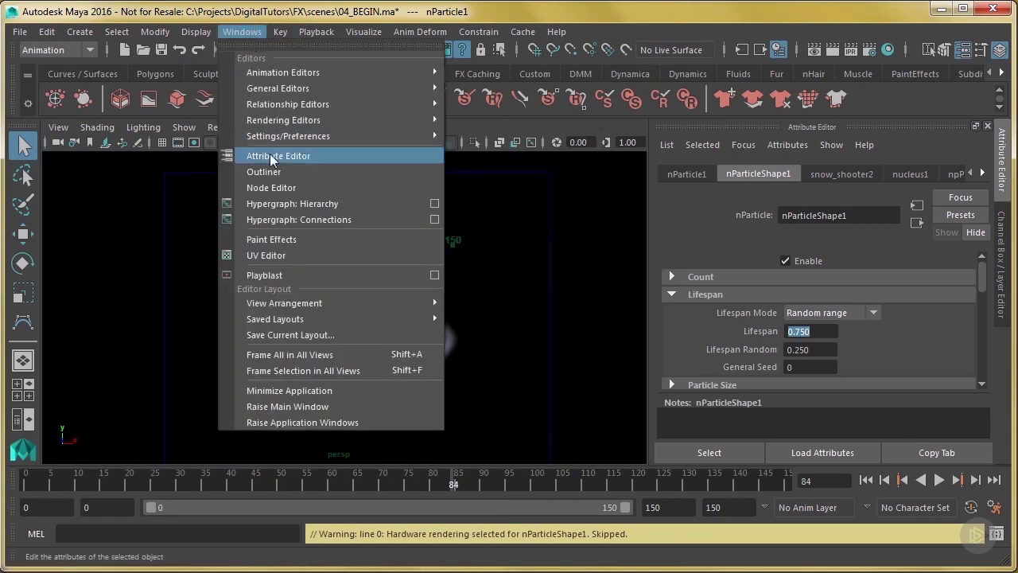
{"action": "left_click", "coordinate": [264, 172]}
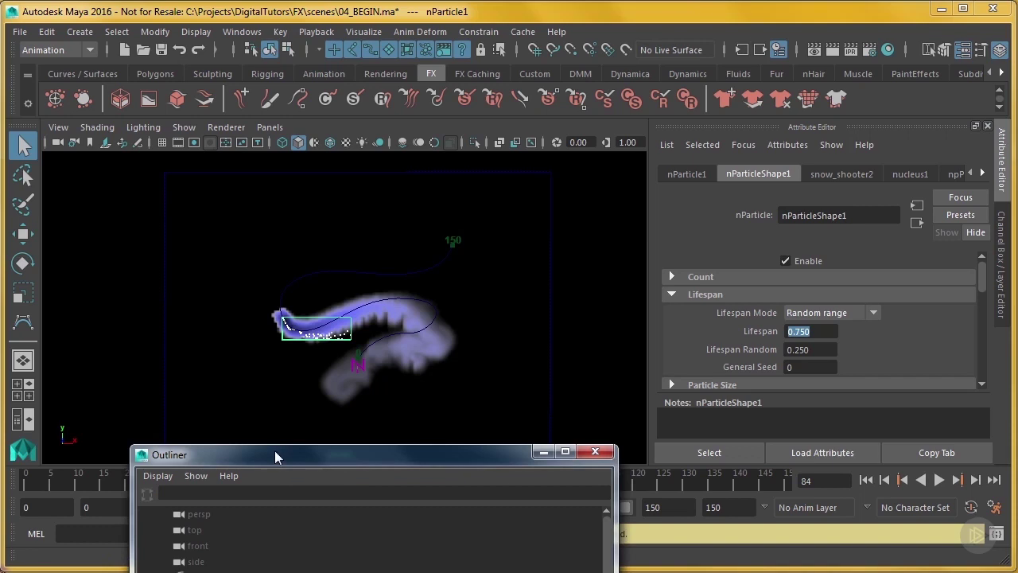
{"action": "left_click_drag", "start_coordinate": [275, 455], "coordinate": [332, 194]}
{"action": "key", "text": "ctrl+a"}
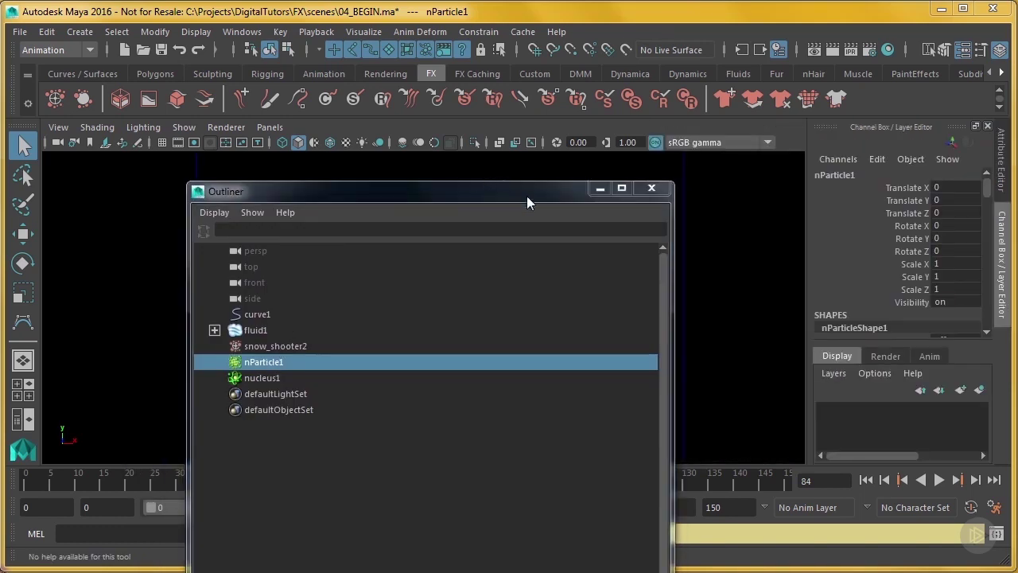
{"action": "left_click_drag", "start_coordinate": [987, 188], "coordinate": [990, 203]}
{"action": "scroll", "coordinate": [987, 200], "scroll_direction": "down", "scroll_amount": 5}
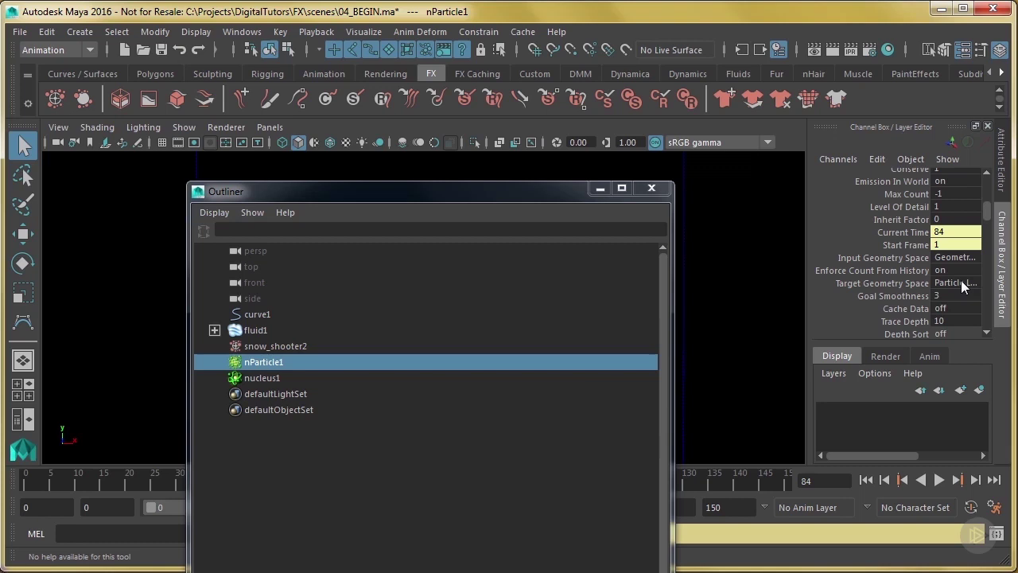
Set nParticleShape1's Particle Render Type to Blobby Surface and close the Outliner.
{"action": "left_click", "coordinate": [961, 281]}
{"action": "left_click", "coordinate": [960, 280]}
{"action": "scroll", "coordinate": [992, 228], "scroll_direction": "down", "scroll_amount": 3}
{"action": "scroll", "coordinate": [992, 228], "scroll_direction": "down", "scroll_amount": 1}
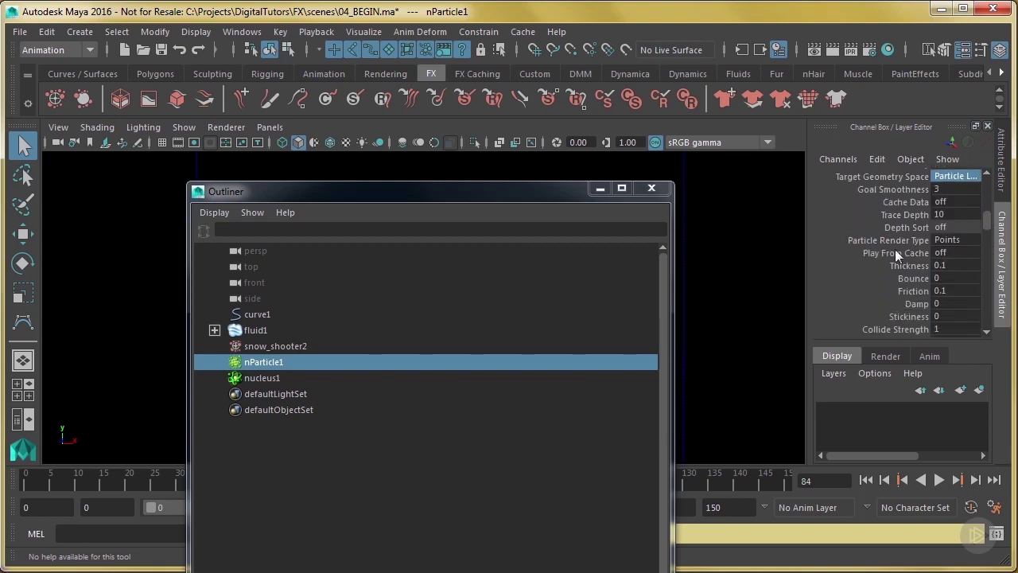
{"action": "left_click", "coordinate": [938, 241]}
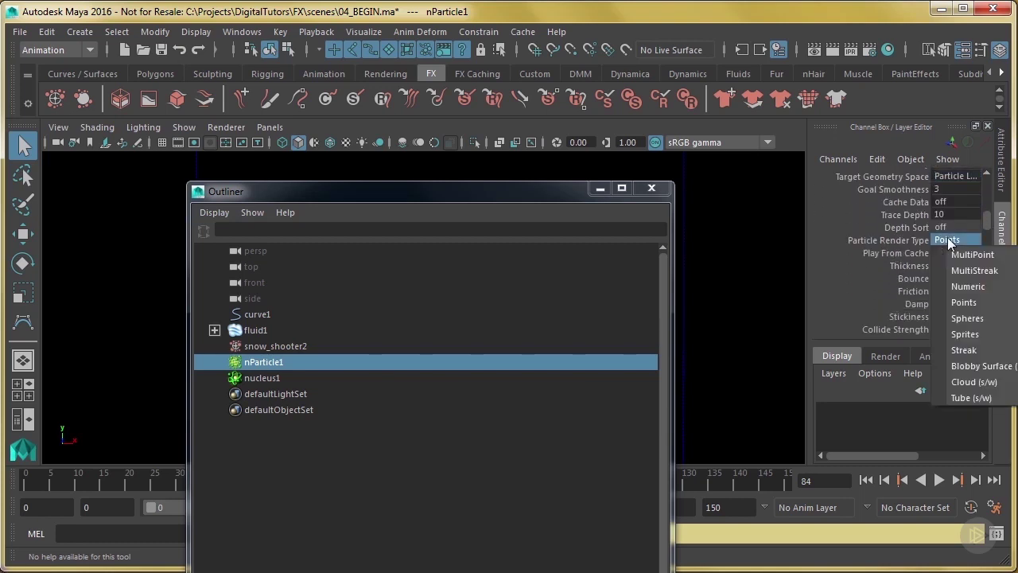
{"action": "left_click", "coordinate": [985, 367]}
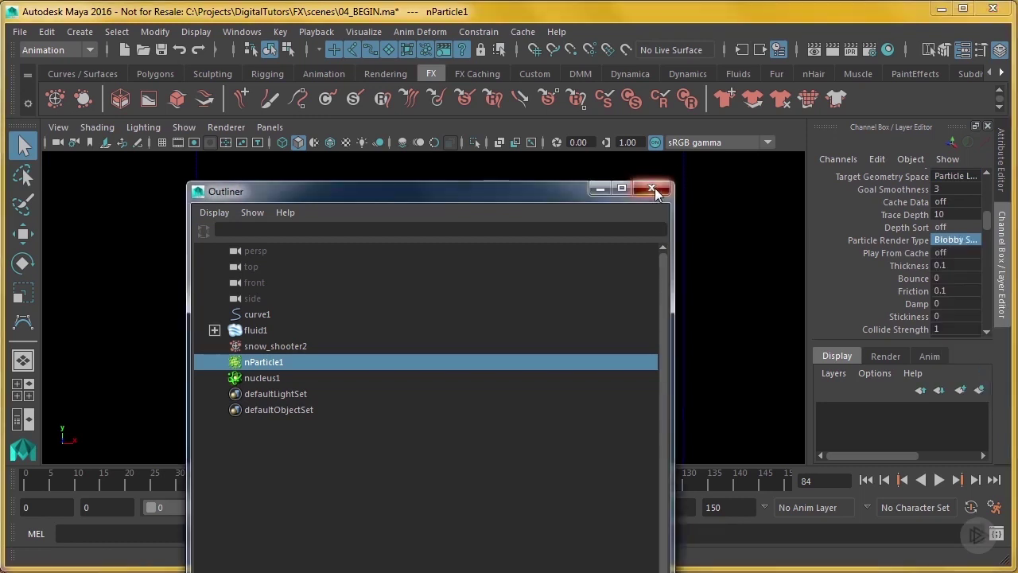
{"action": "left_click", "coordinate": [652, 188]}
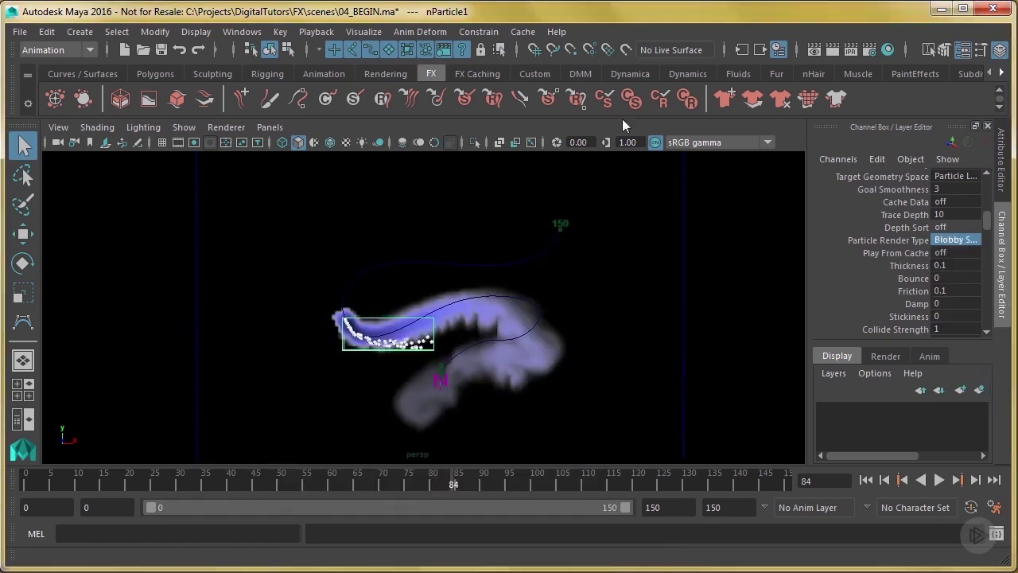
Render frame 84 to preview the blobby particles and put the render away.
{"action": "left_click", "coordinate": [833, 50]}
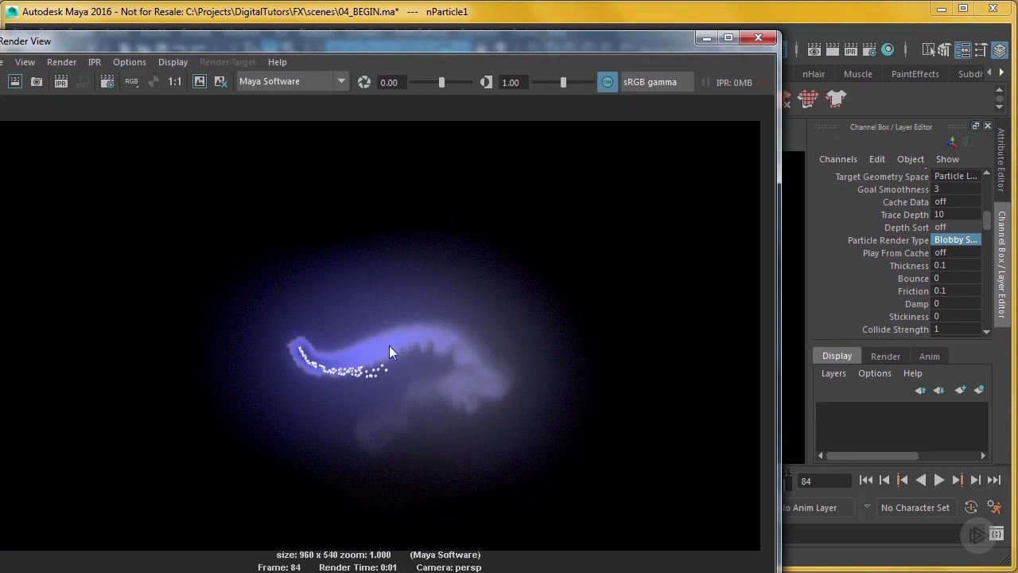
{"action": "left_click", "coordinate": [705, 39]}
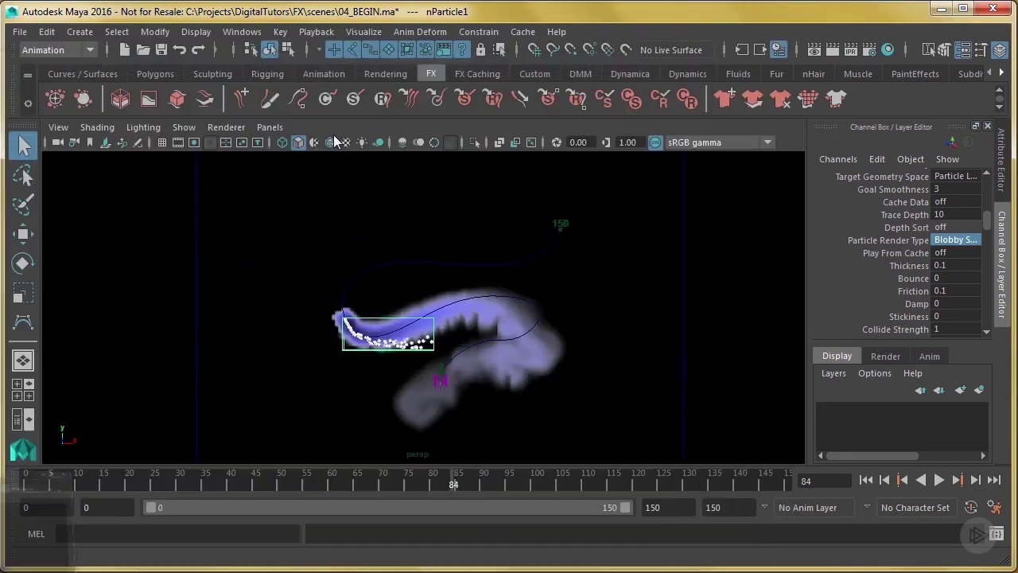
{"action": "left_click", "coordinate": [241, 31]}
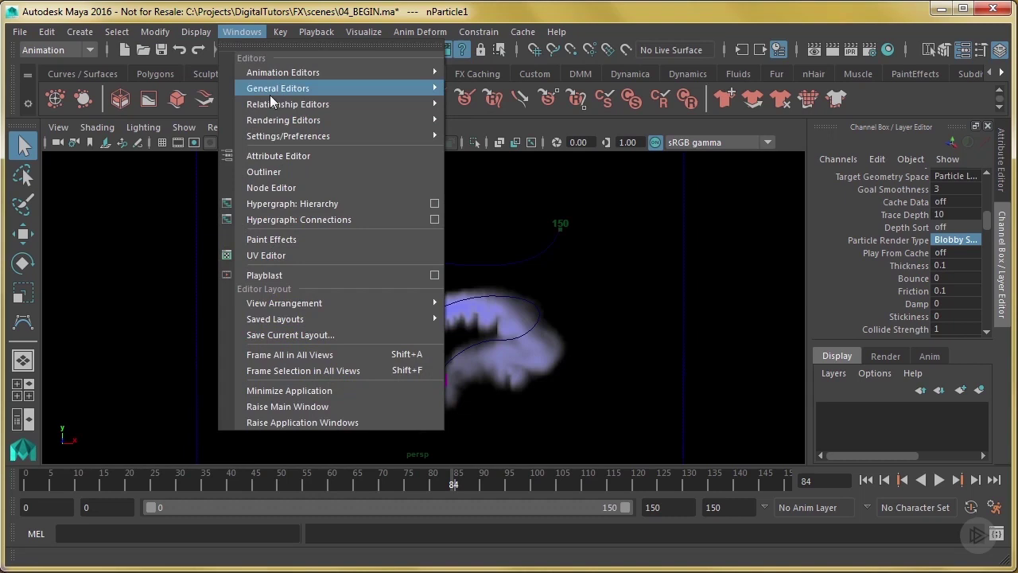
{"action": "key", "text": "Escape"}
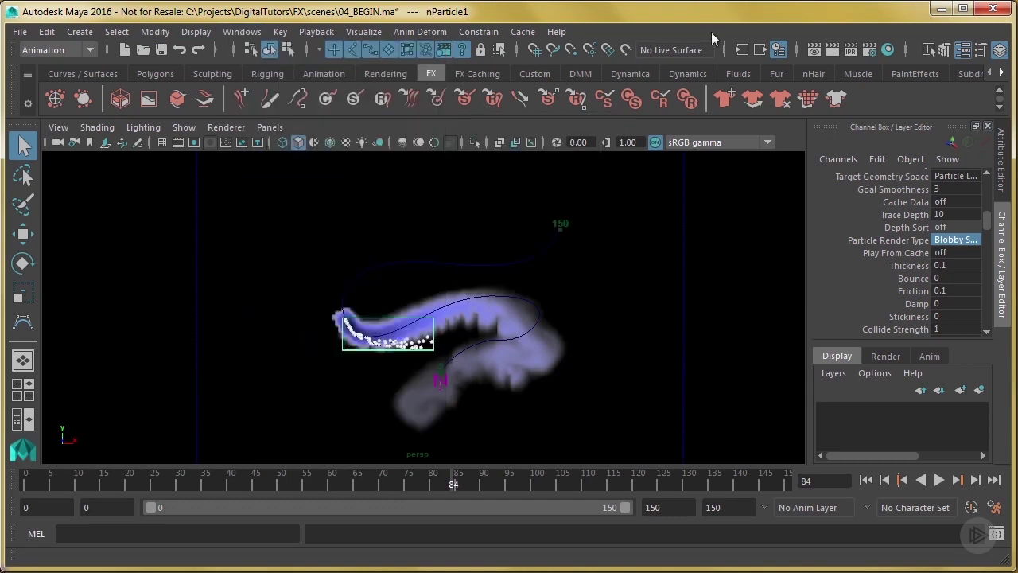
Create a Lambert material, lambert2, in Hypershade and load its attributes.
{"action": "left_click", "coordinate": [887, 50]}
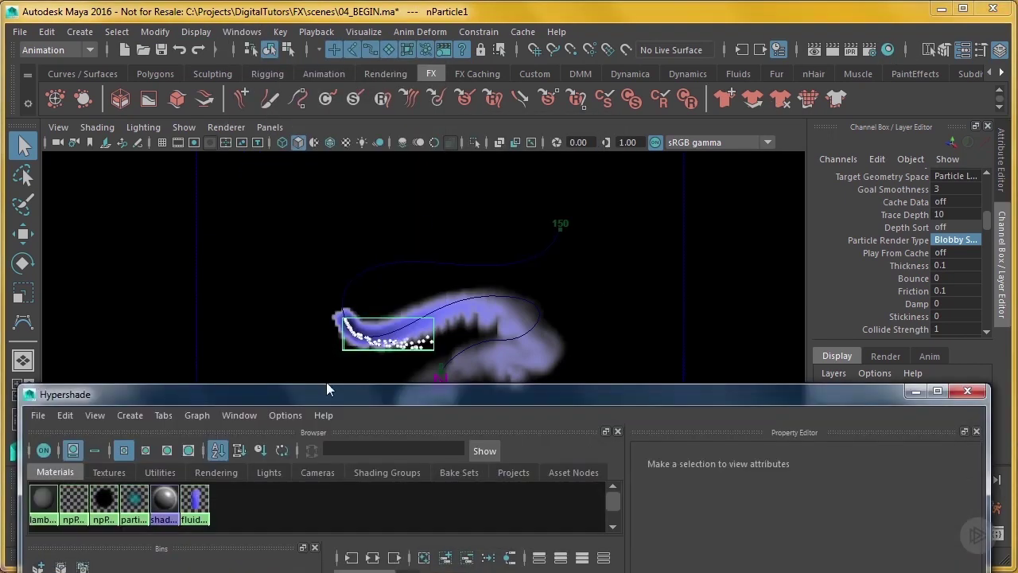
{"action": "left_click", "coordinate": [282, 258]}
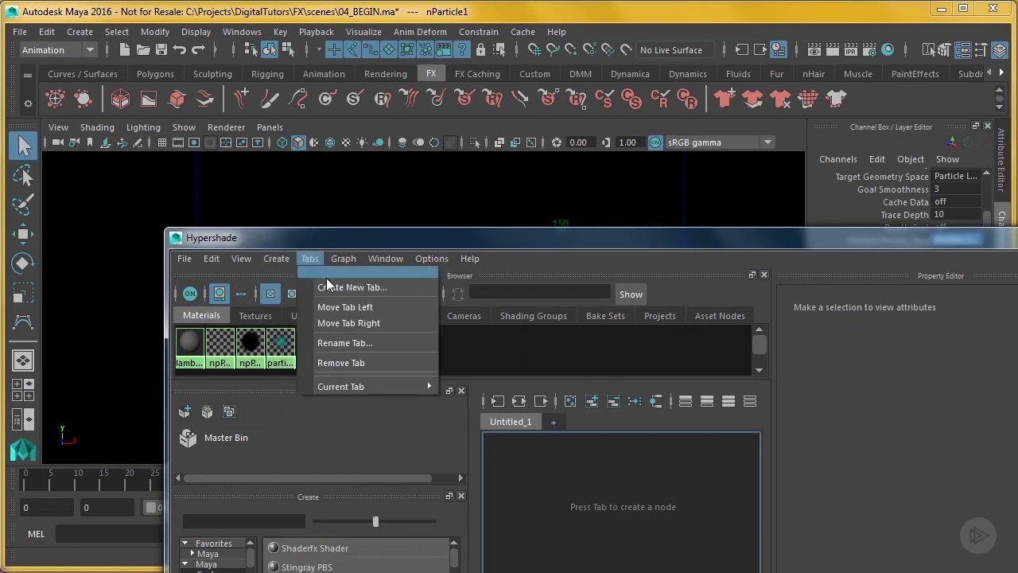
{"action": "mouse_move", "coordinate": [302, 287]}
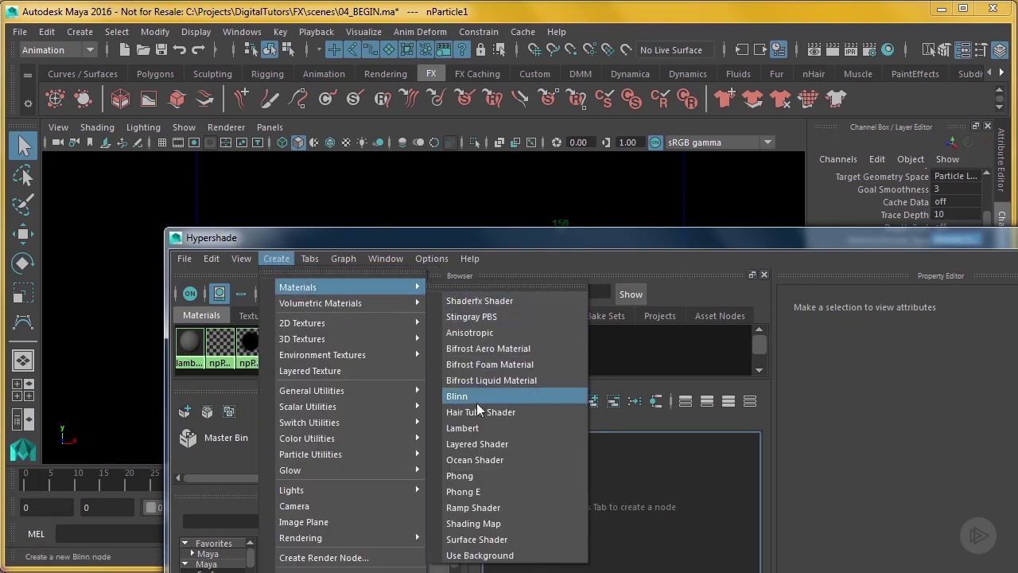
{"action": "left_click", "coordinate": [478, 427]}
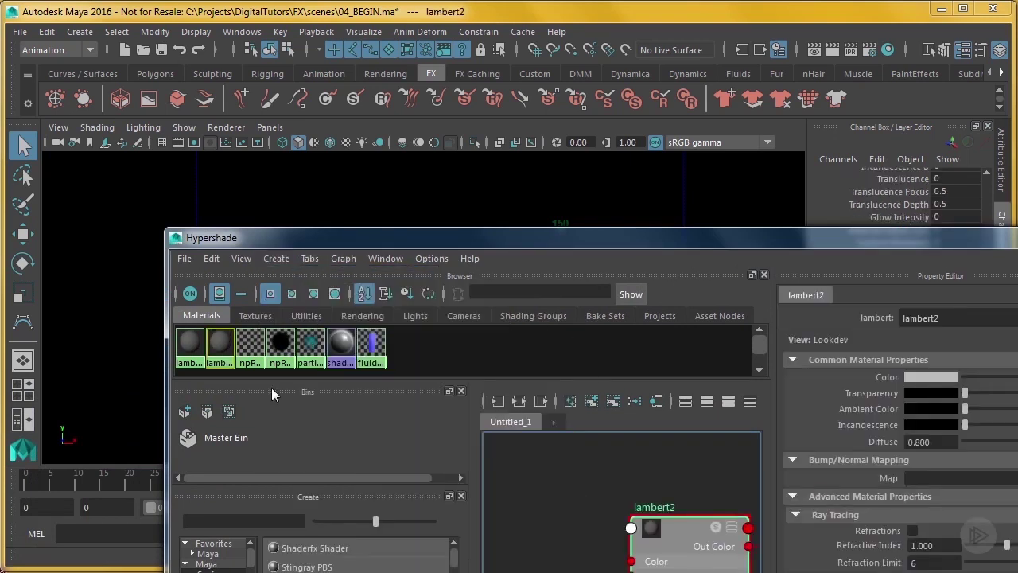
{"action": "double_click", "coordinate": [220, 342]}
{"action": "left_click_drag", "start_coordinate": [535, 238], "coordinate": [178, 171]}
{"action": "left_click_drag", "start_coordinate": [655, 168], "coordinate": [623, 414]}
Rename lambert2 to snow_shader and tint its Color a pale lavender-blue.
{"action": "double_click", "coordinate": [830, 220]}
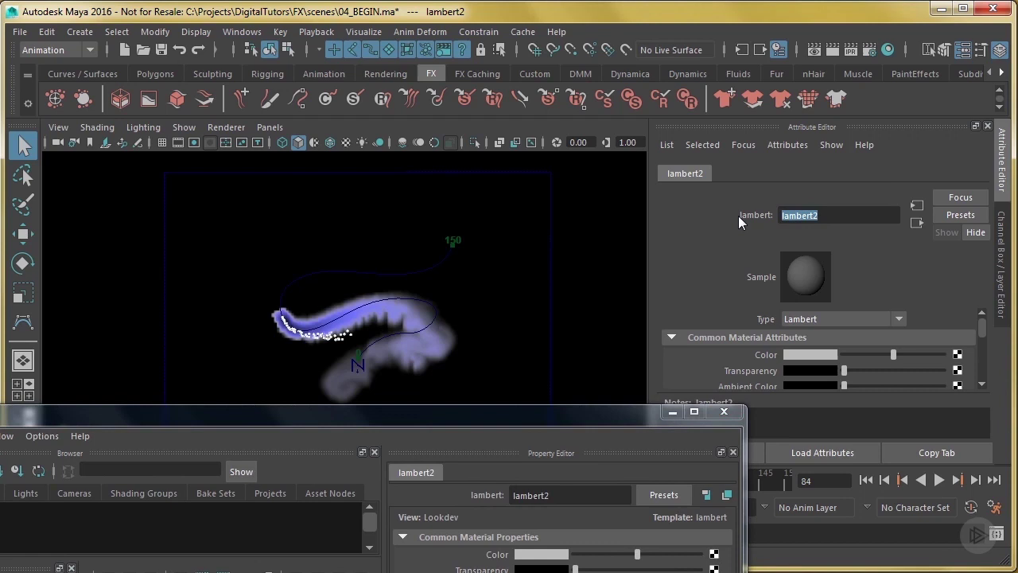
{"action": "type", "text": "snow_shader"}
{"action": "key", "text": "Return"}
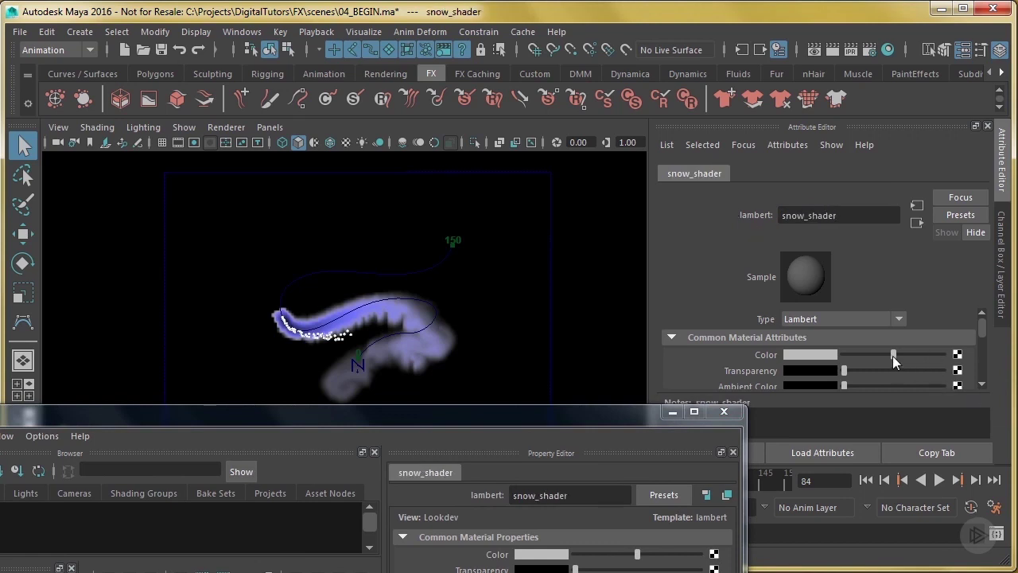
{"action": "left_click_drag", "start_coordinate": [892, 355], "coordinate": [932, 357]}
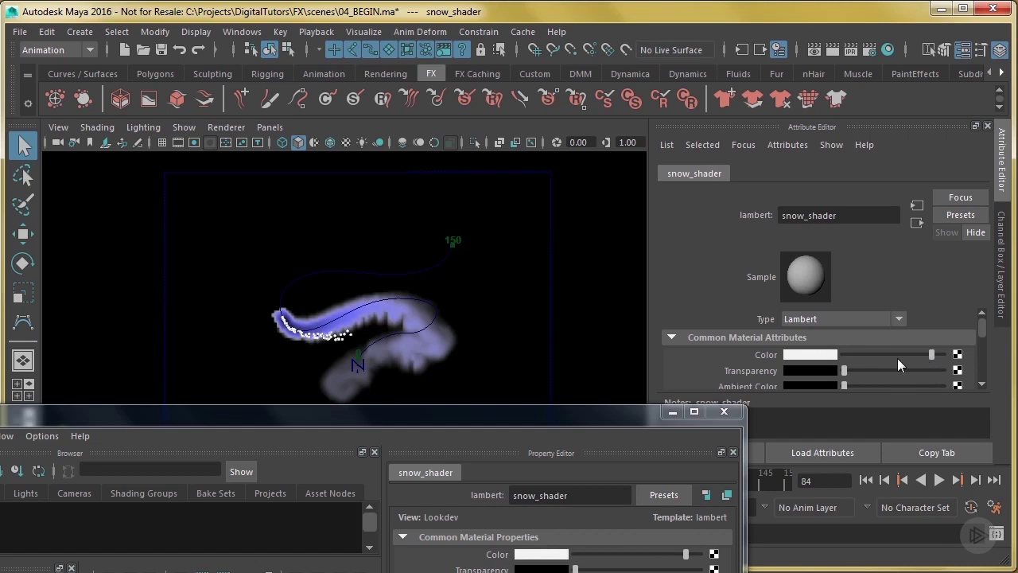
{"action": "left_click", "coordinate": [811, 354]}
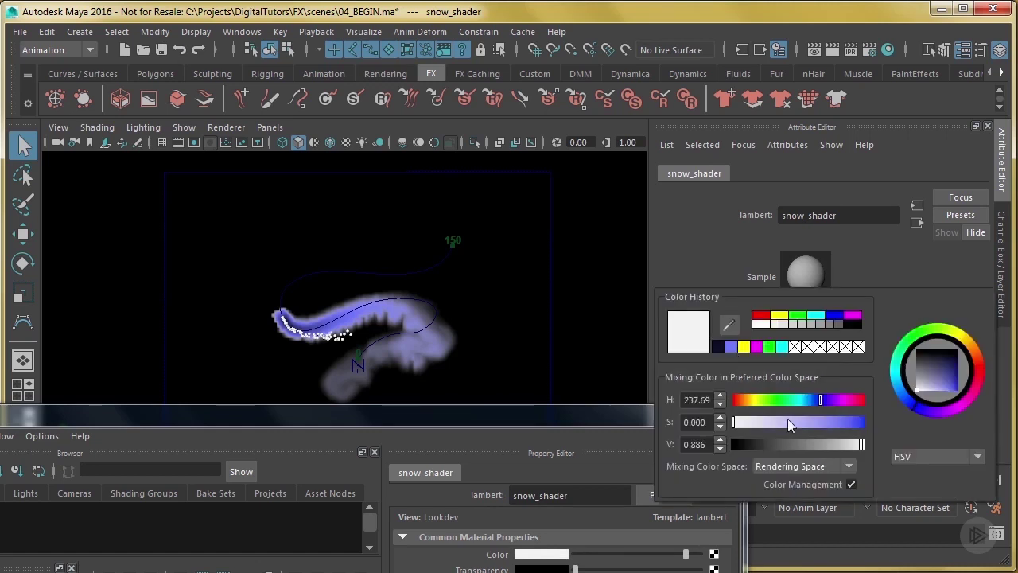
{"action": "left_click_drag", "start_coordinate": [788, 419], "coordinate": [815, 421]}
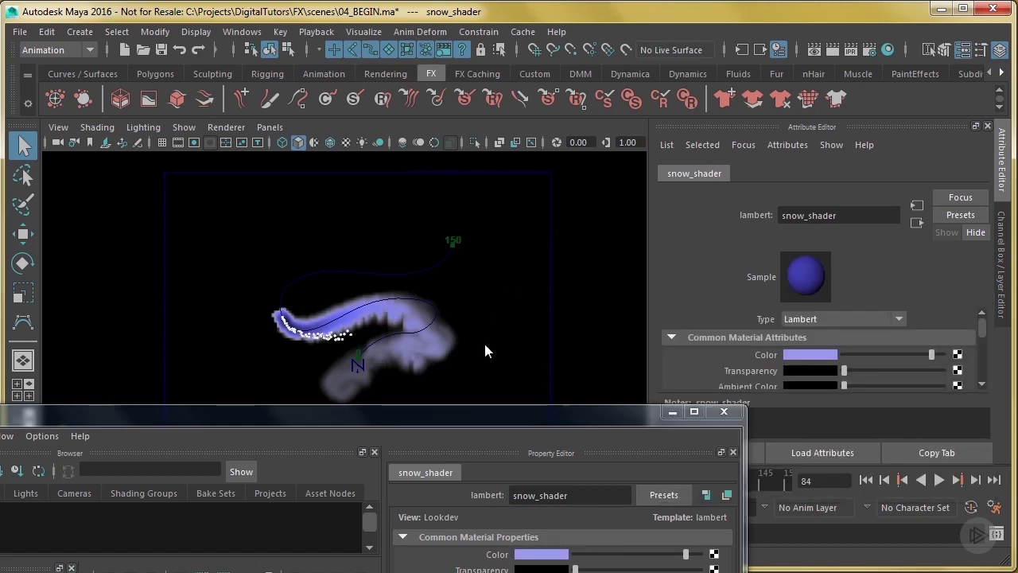
Turn on Hide Source under Special Effects and select the nParticles along the curve.
{"action": "left_click_drag", "start_coordinate": [982, 332], "coordinate": [981, 348]}
{"action": "scroll", "coordinate": [980, 348], "scroll_direction": "down", "scroll_amount": 3}
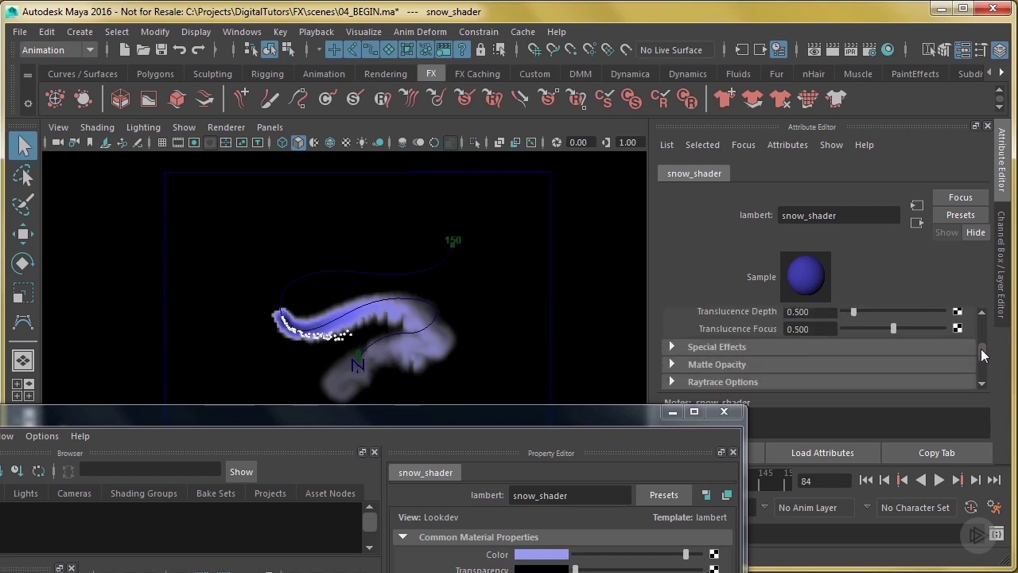
{"action": "left_click", "coordinate": [727, 319]}
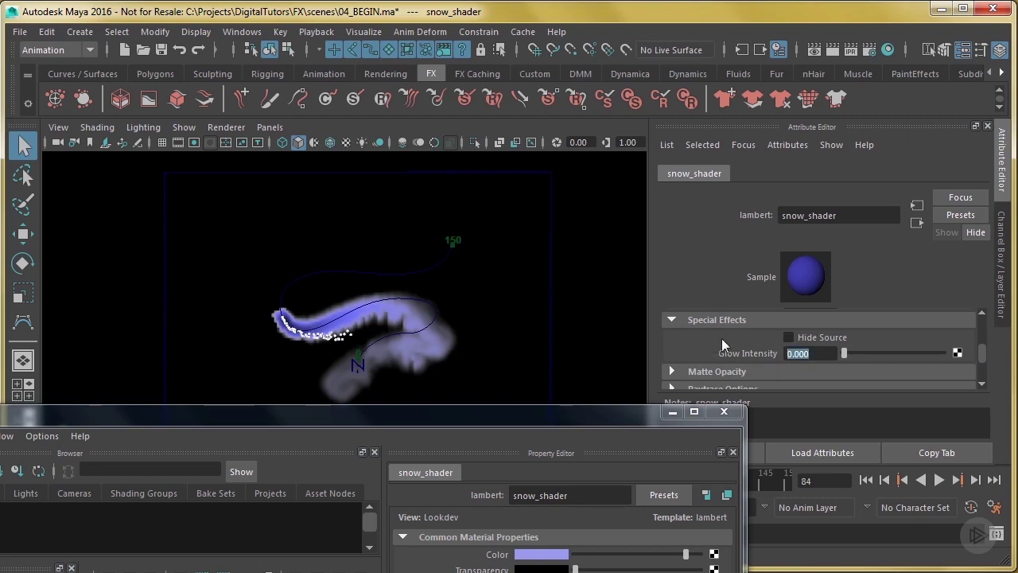
{"action": "left_click", "coordinate": [788, 338]}
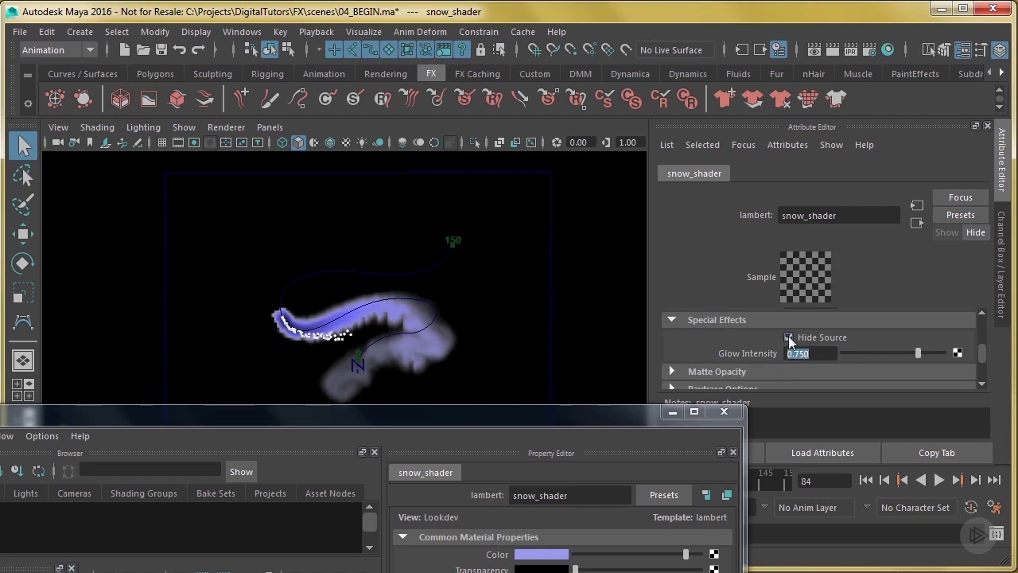
{"action": "left_click", "coordinate": [337, 342]}
{"action": "left_click", "coordinate": [346, 337]}
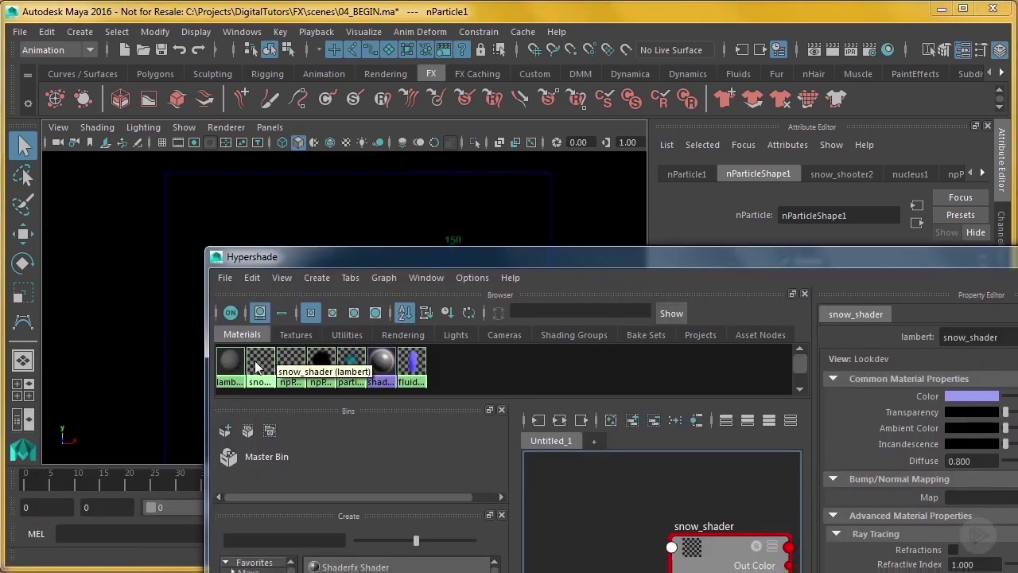
Assign snow_shader to the selected nParticles and close Hypershade.
{"action": "right_click", "coordinate": [258, 363]}
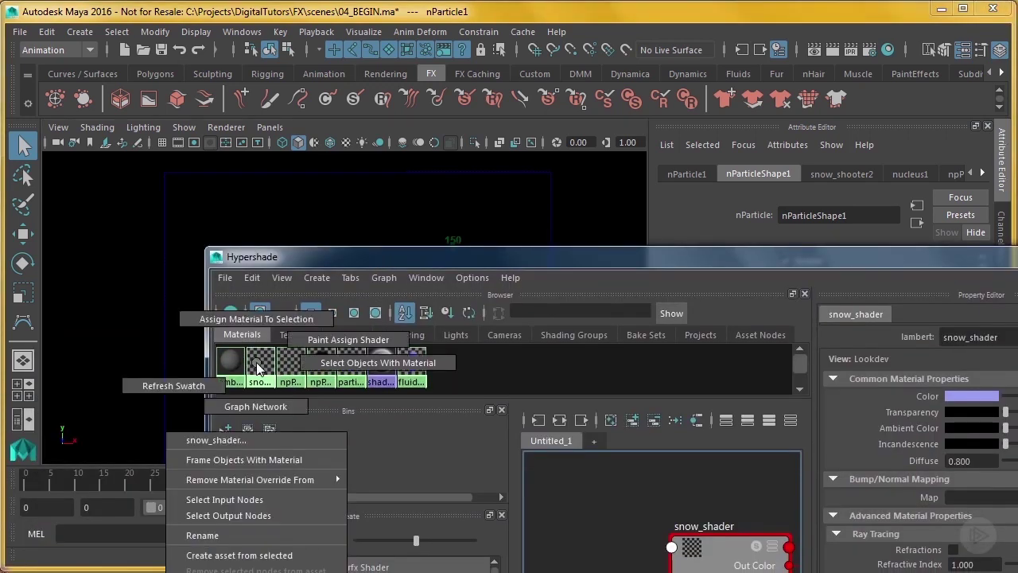
{"action": "left_click", "coordinate": [256, 318]}
{"action": "left_click_drag", "start_coordinate": [581, 263], "coordinate": [198, 295]}
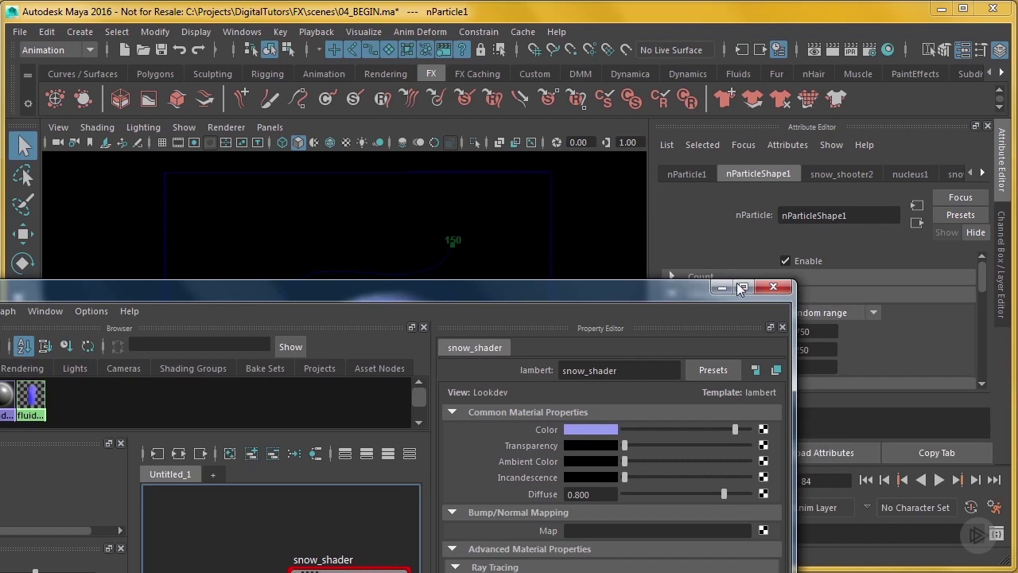
{"action": "left_click", "coordinate": [768, 288]}
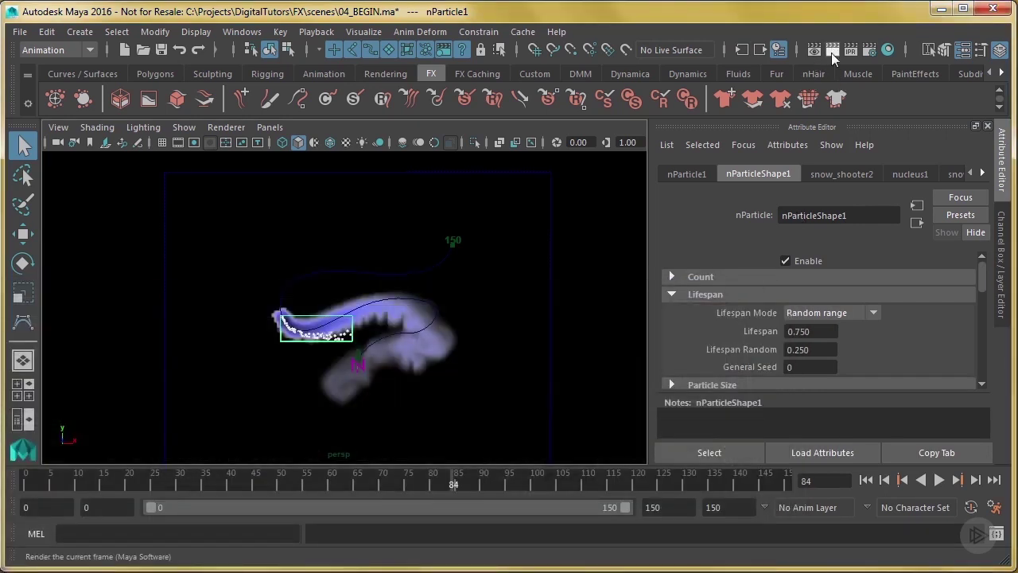
Test-render the current frame, close Render View, and replay from the start.
{"action": "left_click", "coordinate": [830, 50]}
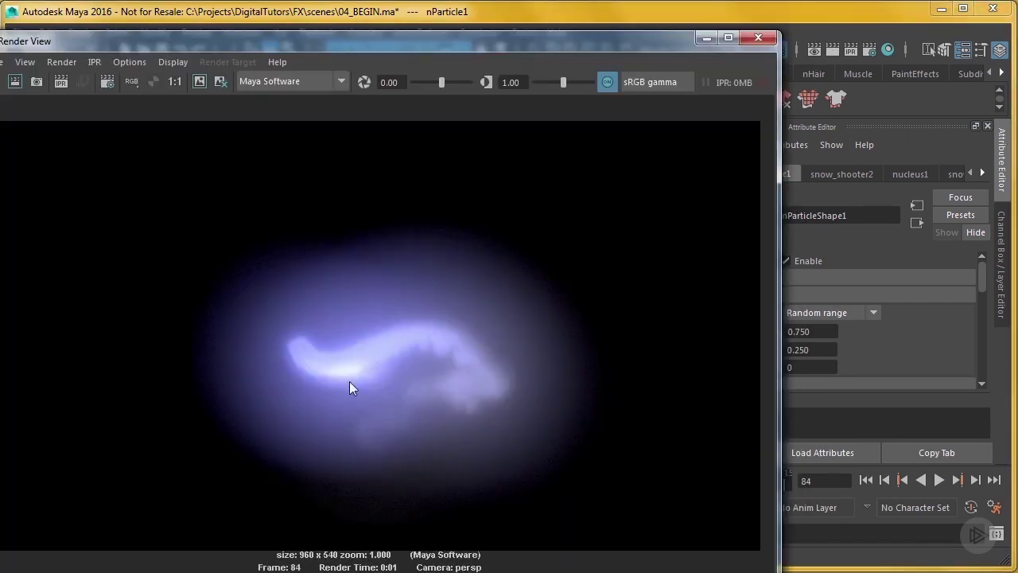
{"action": "left_click_drag", "start_coordinate": [328, 45], "coordinate": [368, 20]}
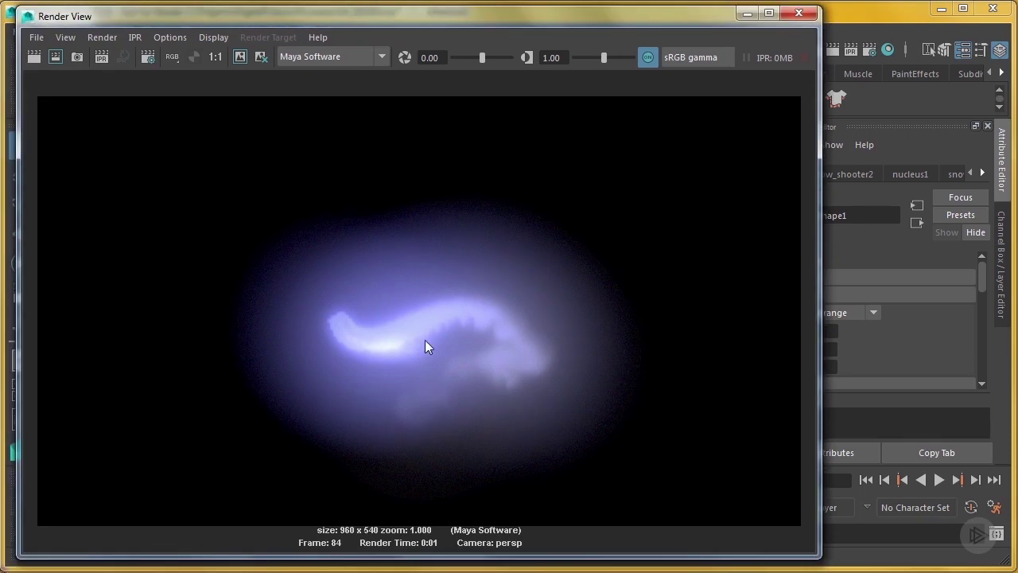
{"action": "left_click", "coordinate": [799, 13]}
{"action": "left_click", "coordinate": [866, 480]}
{"action": "left_click", "coordinate": [938, 480]}
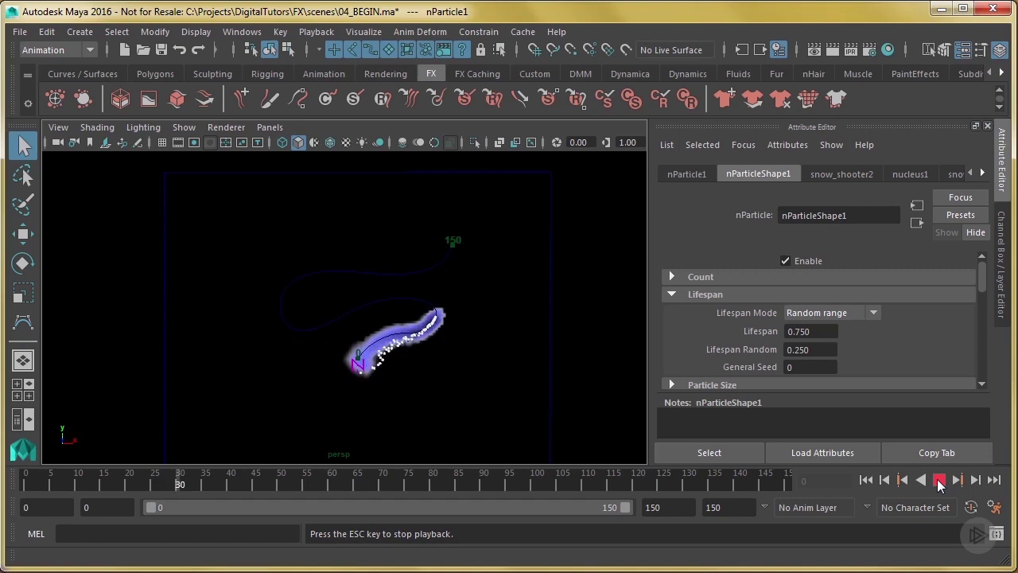
{"action": "left_click", "coordinate": [939, 481]}
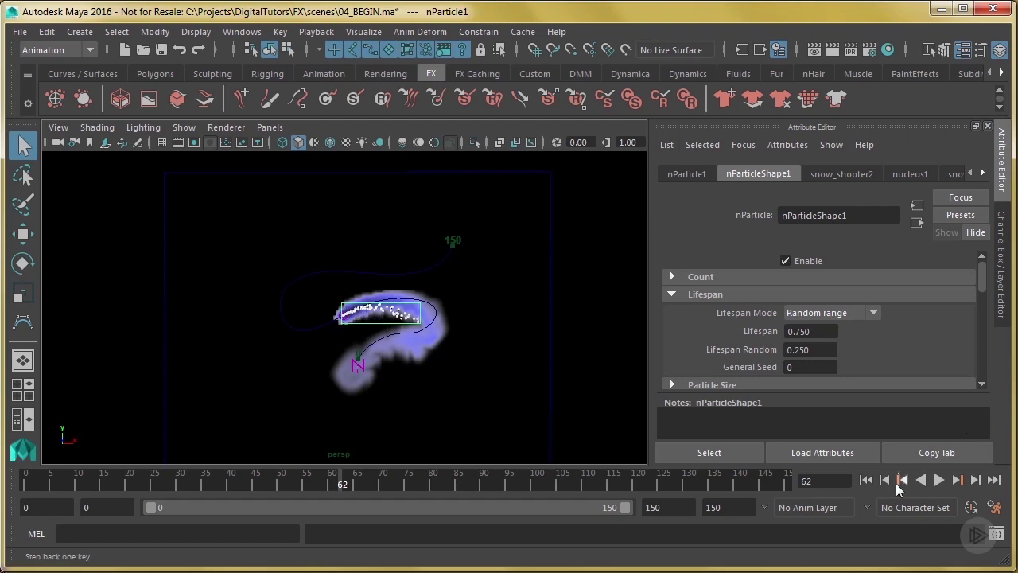
{"action": "left_click", "coordinate": [866, 481]}
{"action": "left_click", "coordinate": [938, 480]}
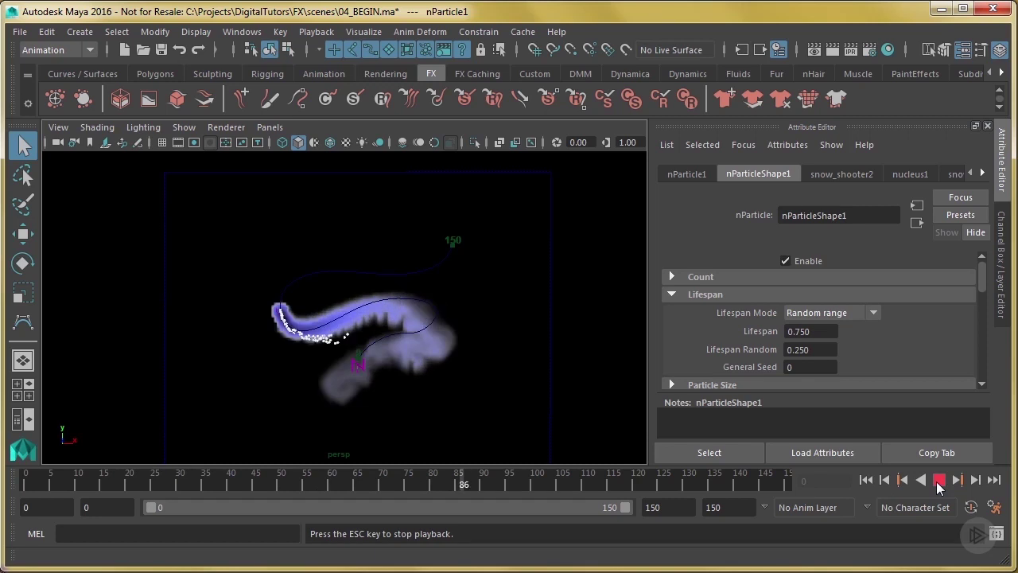
{"action": "key", "text": "Escape"}
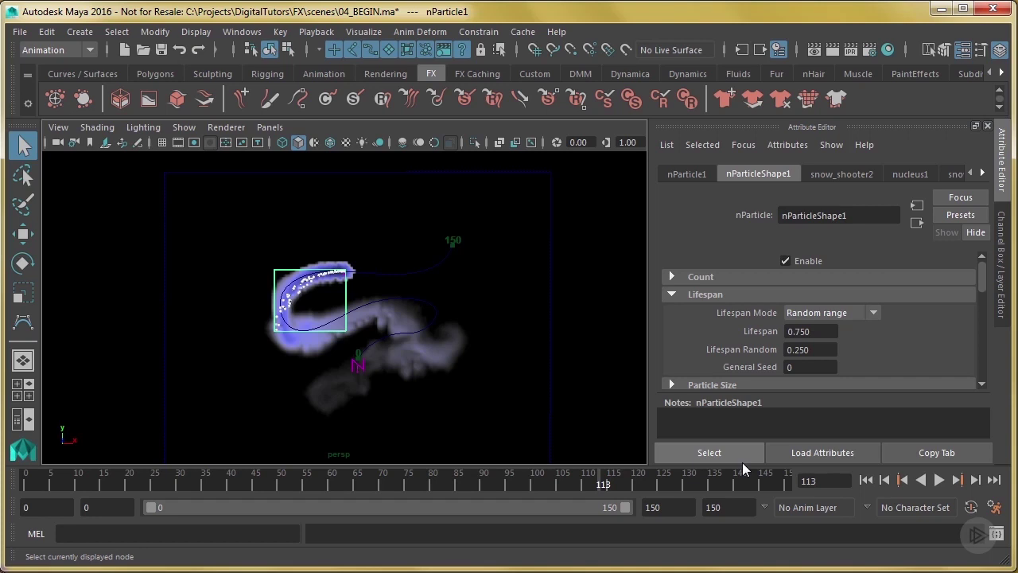
{"action": "left_click", "coordinate": [865, 480]}
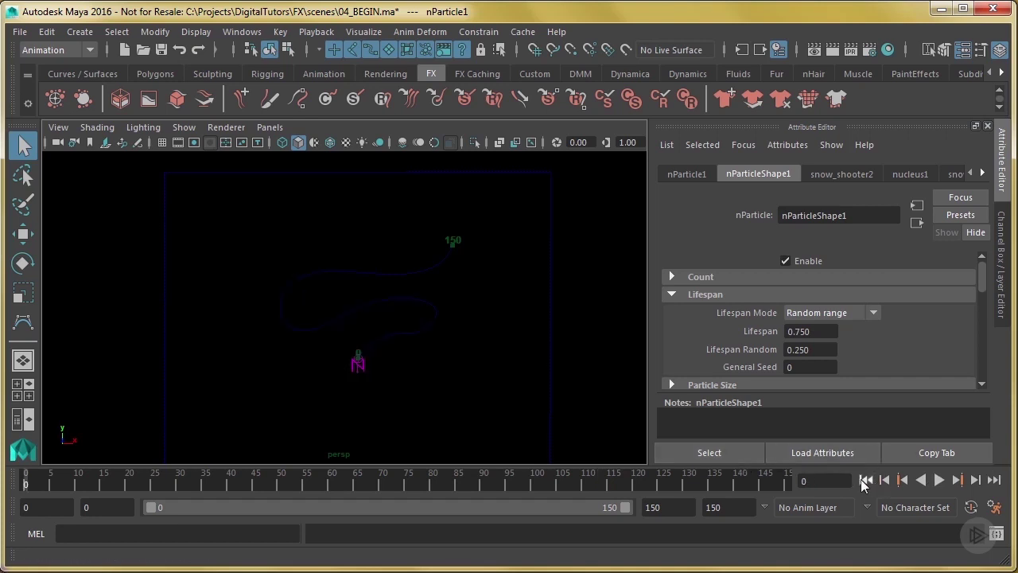
{"action": "left_click", "coordinate": [940, 480]}
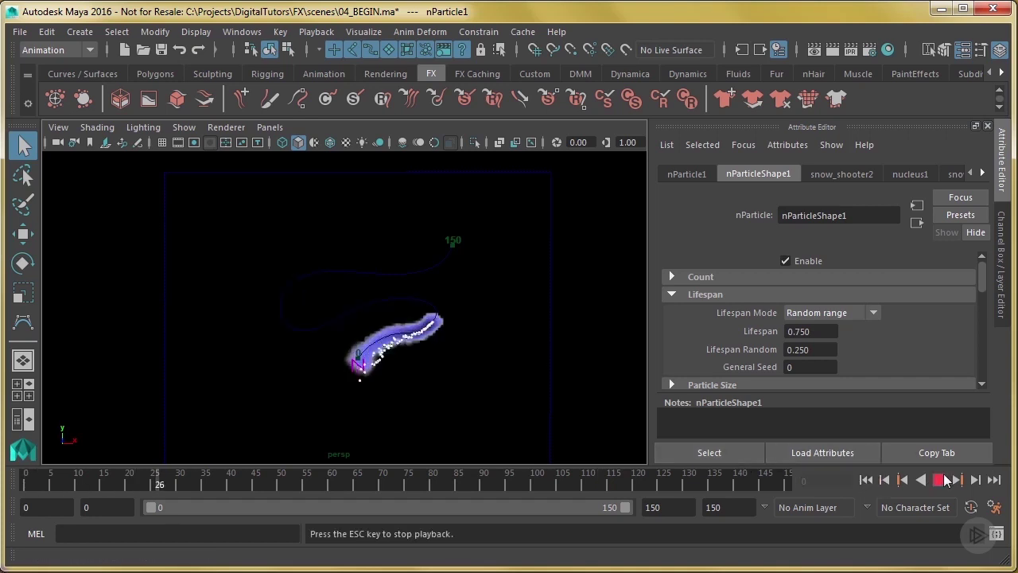